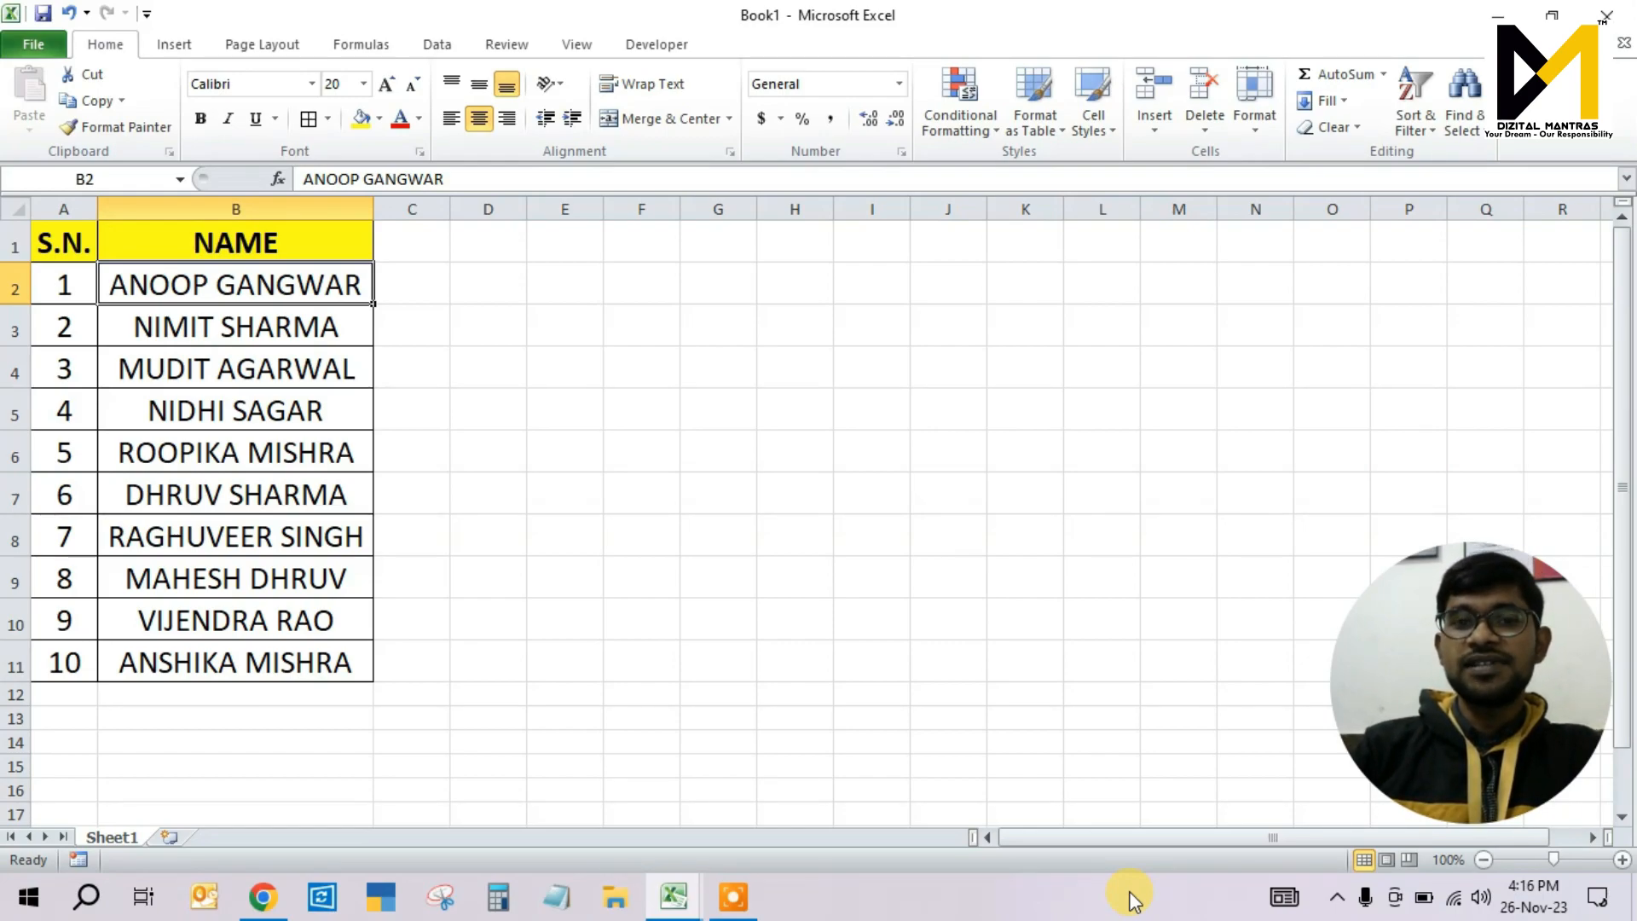
# Step: Examine the S.N. and NAME columns of the table in A1:B11
pyautogui.click(189, 454)
pyautogui.moveTo(72, 252); pyautogui.dragTo(74, 529)
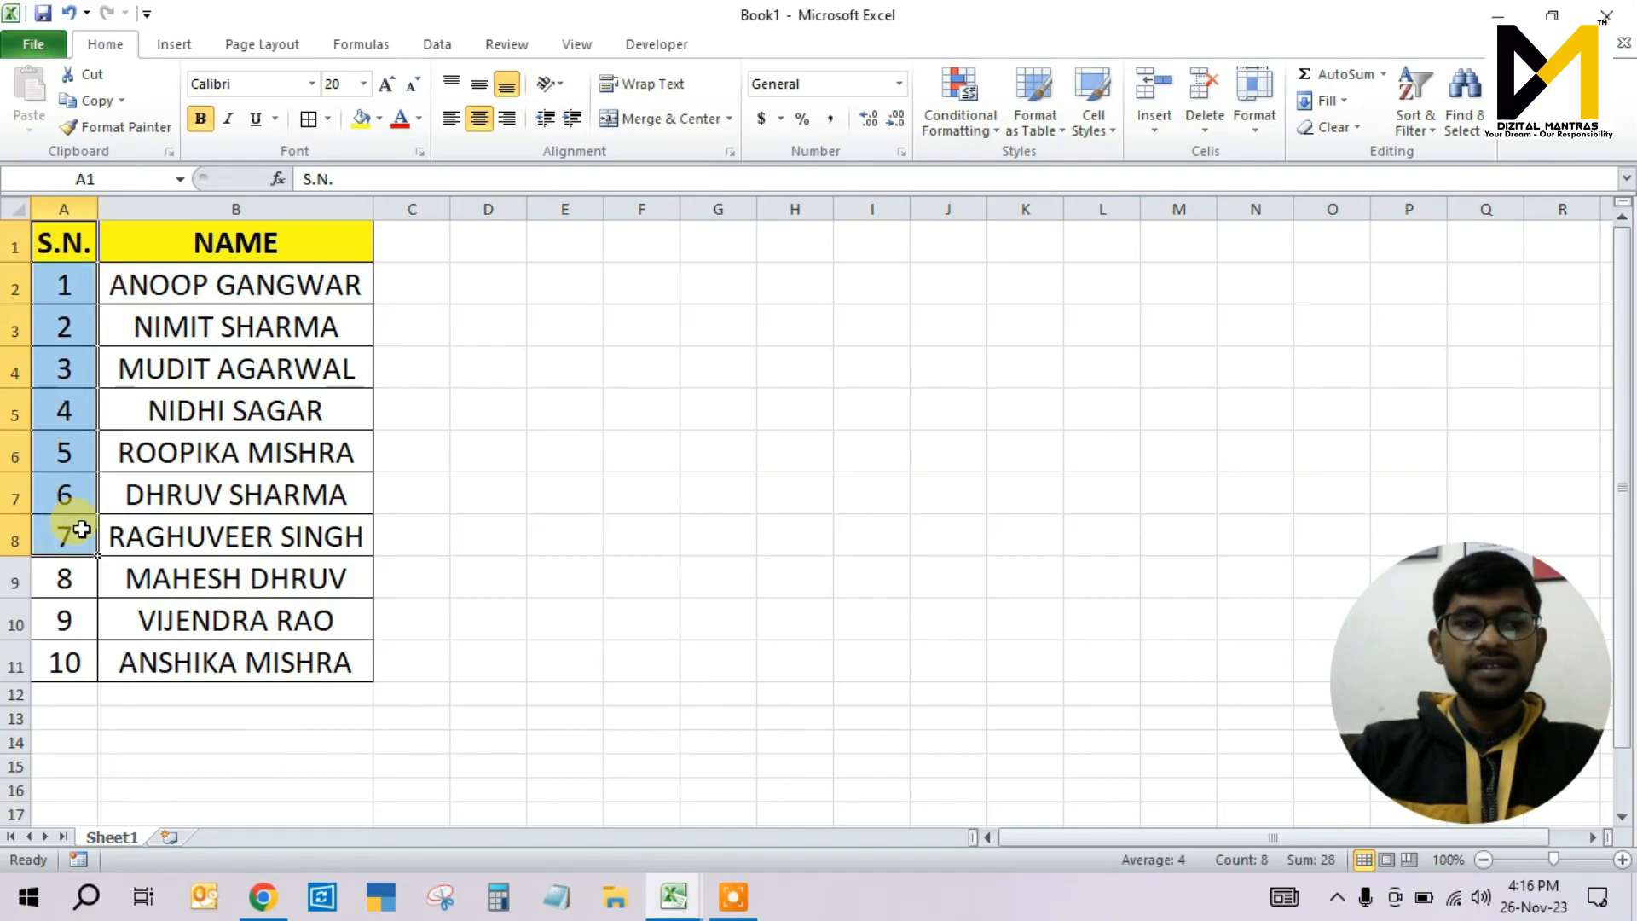
pyautogui.click(80, 314)
pyautogui.click(48, 253)
pyautogui.moveTo(48, 252); pyautogui.dragTo(59, 614)
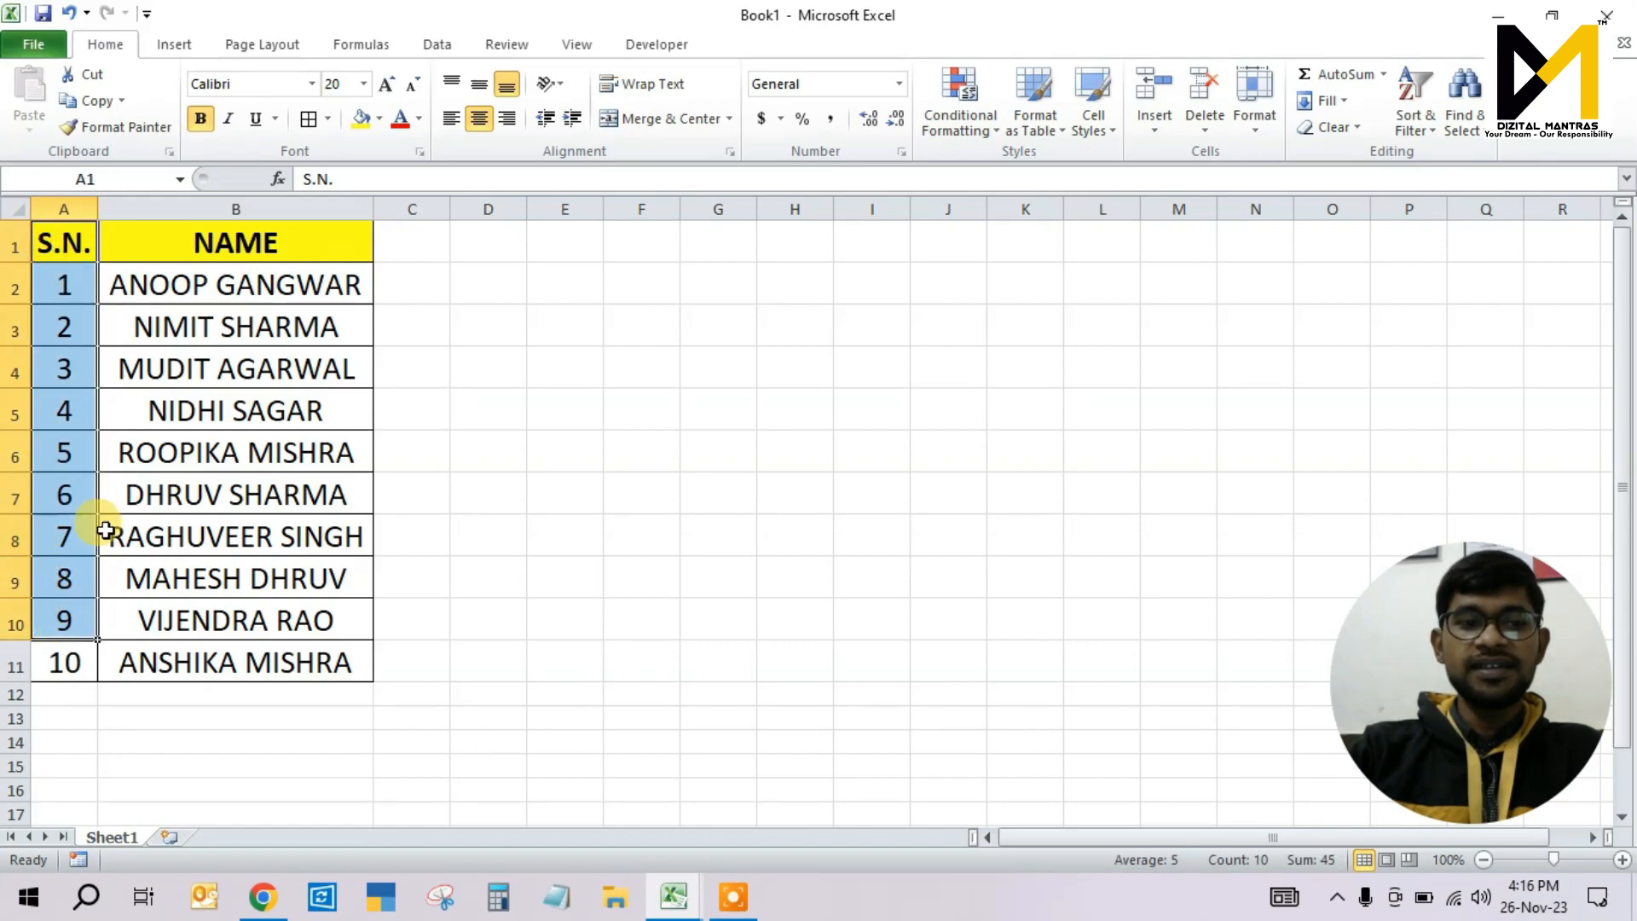
pyautogui.click(167, 405)
pyautogui.moveTo(210, 246); pyautogui.dragTo(175, 659)
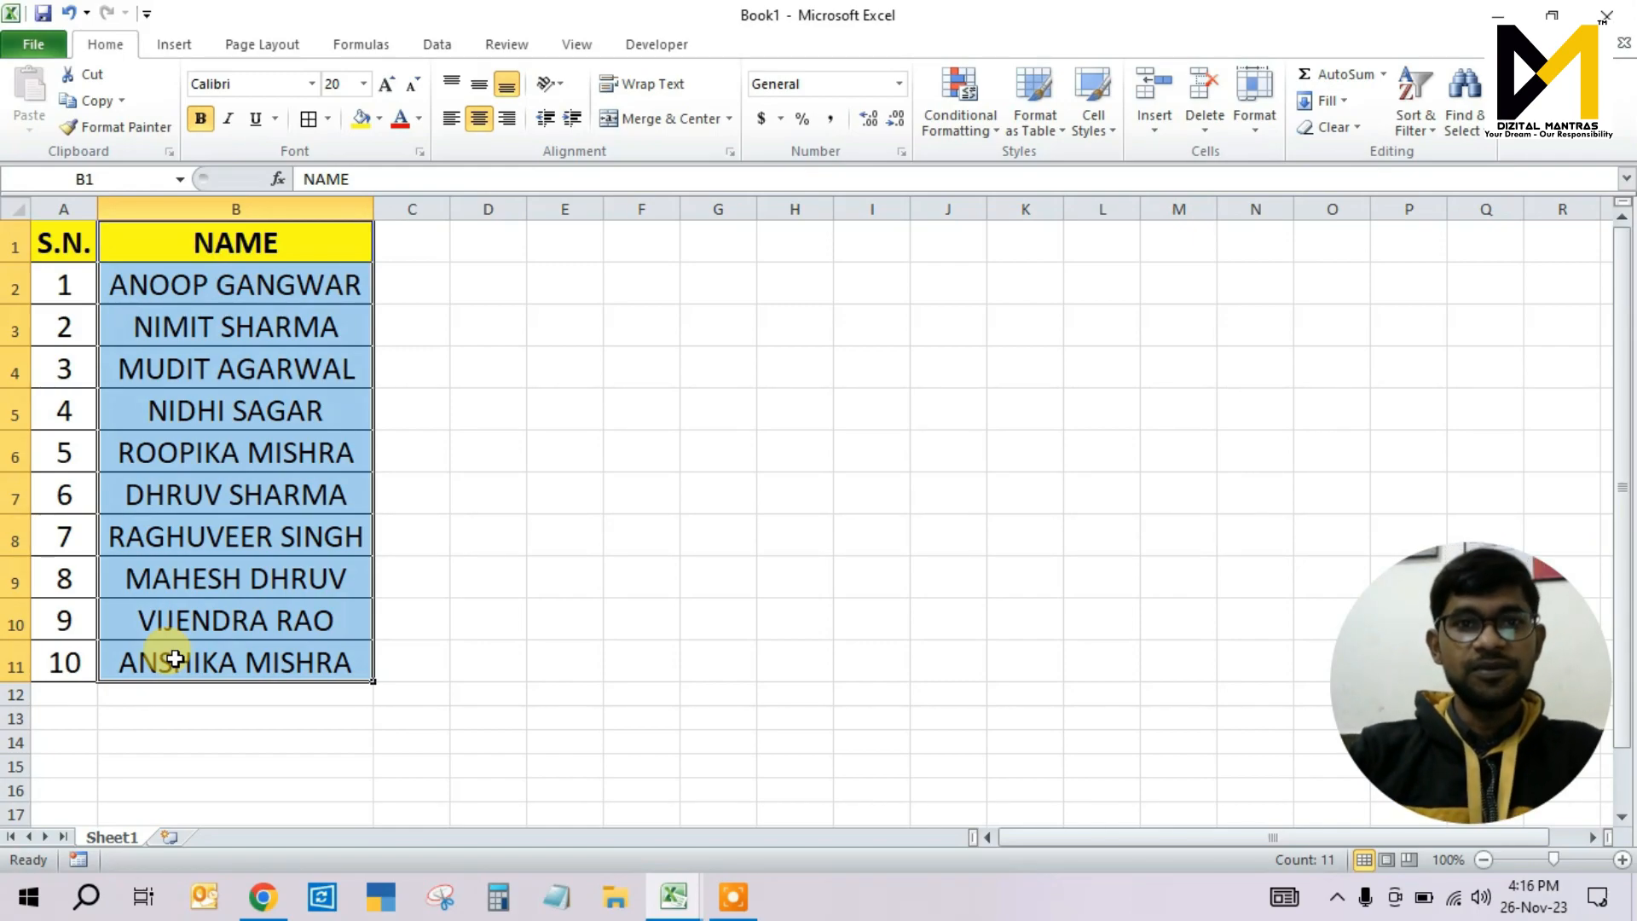
pyautogui.click(225, 413)
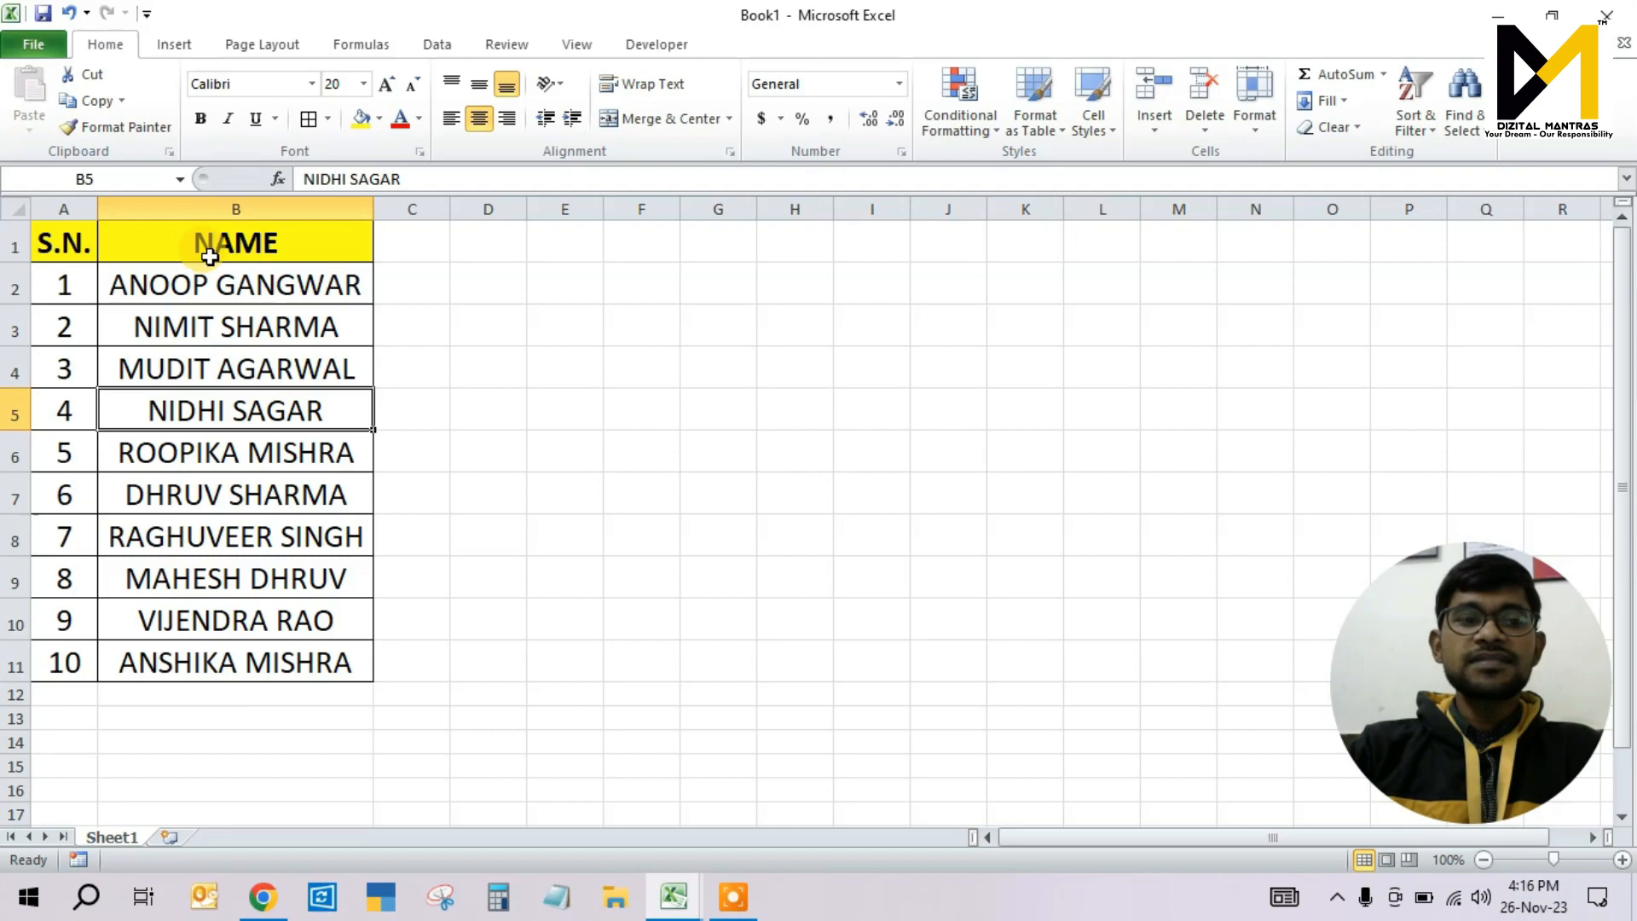
pyautogui.moveTo(75, 253); pyautogui.dragTo(173, 571)
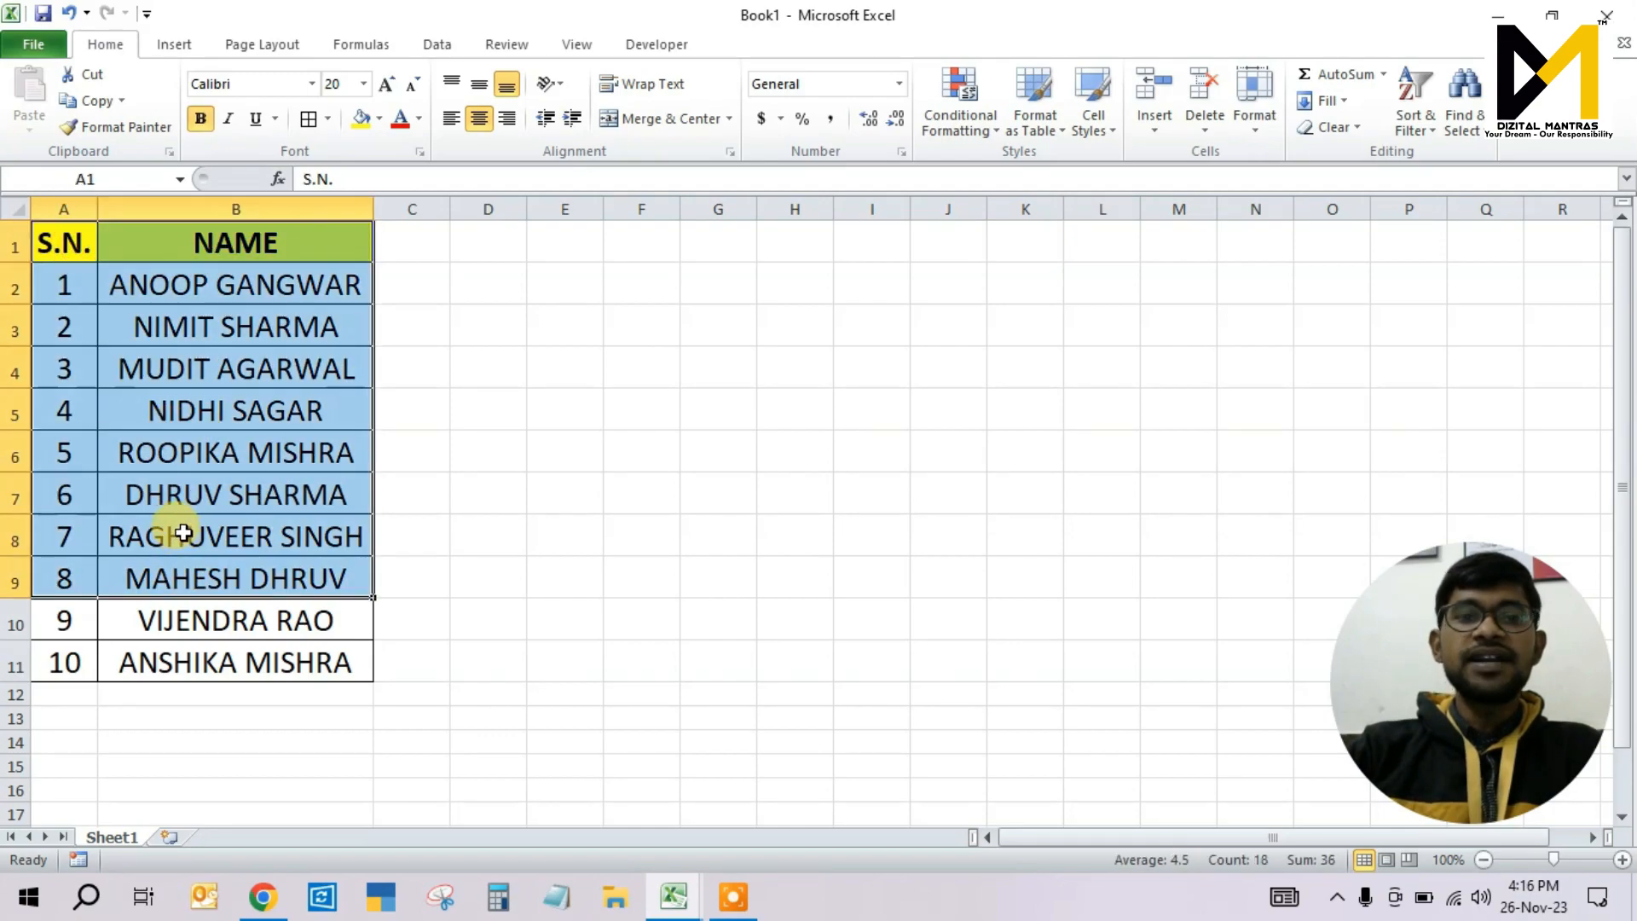
pyautogui.click(175, 451)
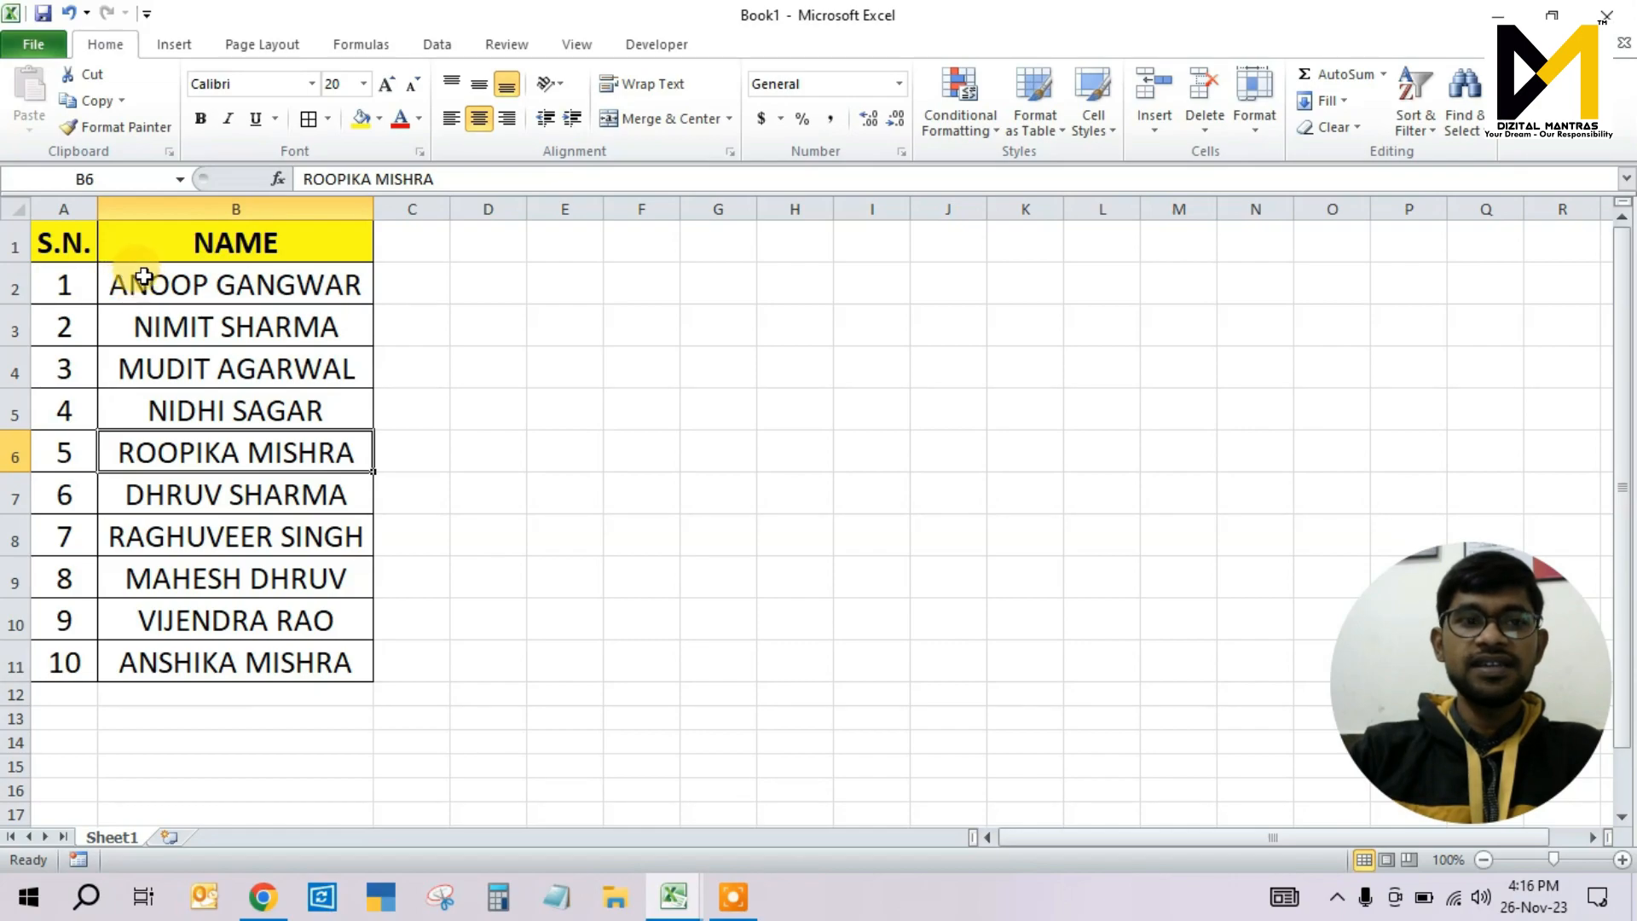
# Step: Go through the table's serial numbers and names cell by cell to review its vertical layout
pyautogui.click(62, 280)
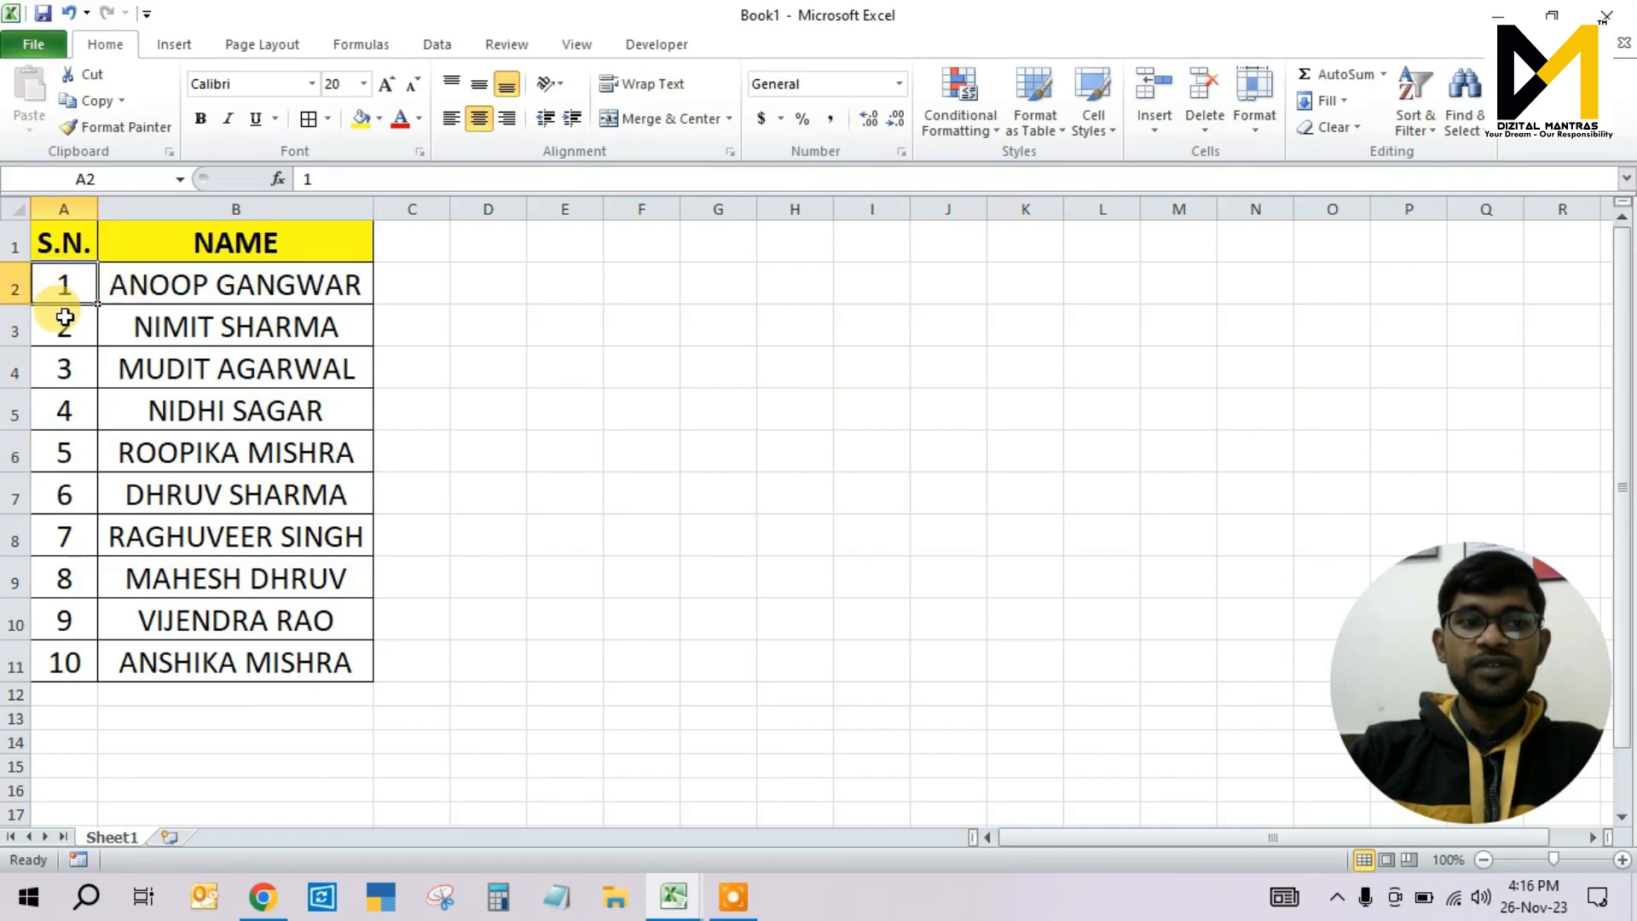
pyautogui.click(65, 322)
pyautogui.click(64, 369)
pyautogui.click(63, 411)
pyautogui.click(64, 453)
pyautogui.click(68, 496)
pyautogui.press('Down')
pyautogui.press('Down')
pyautogui.press('Down')
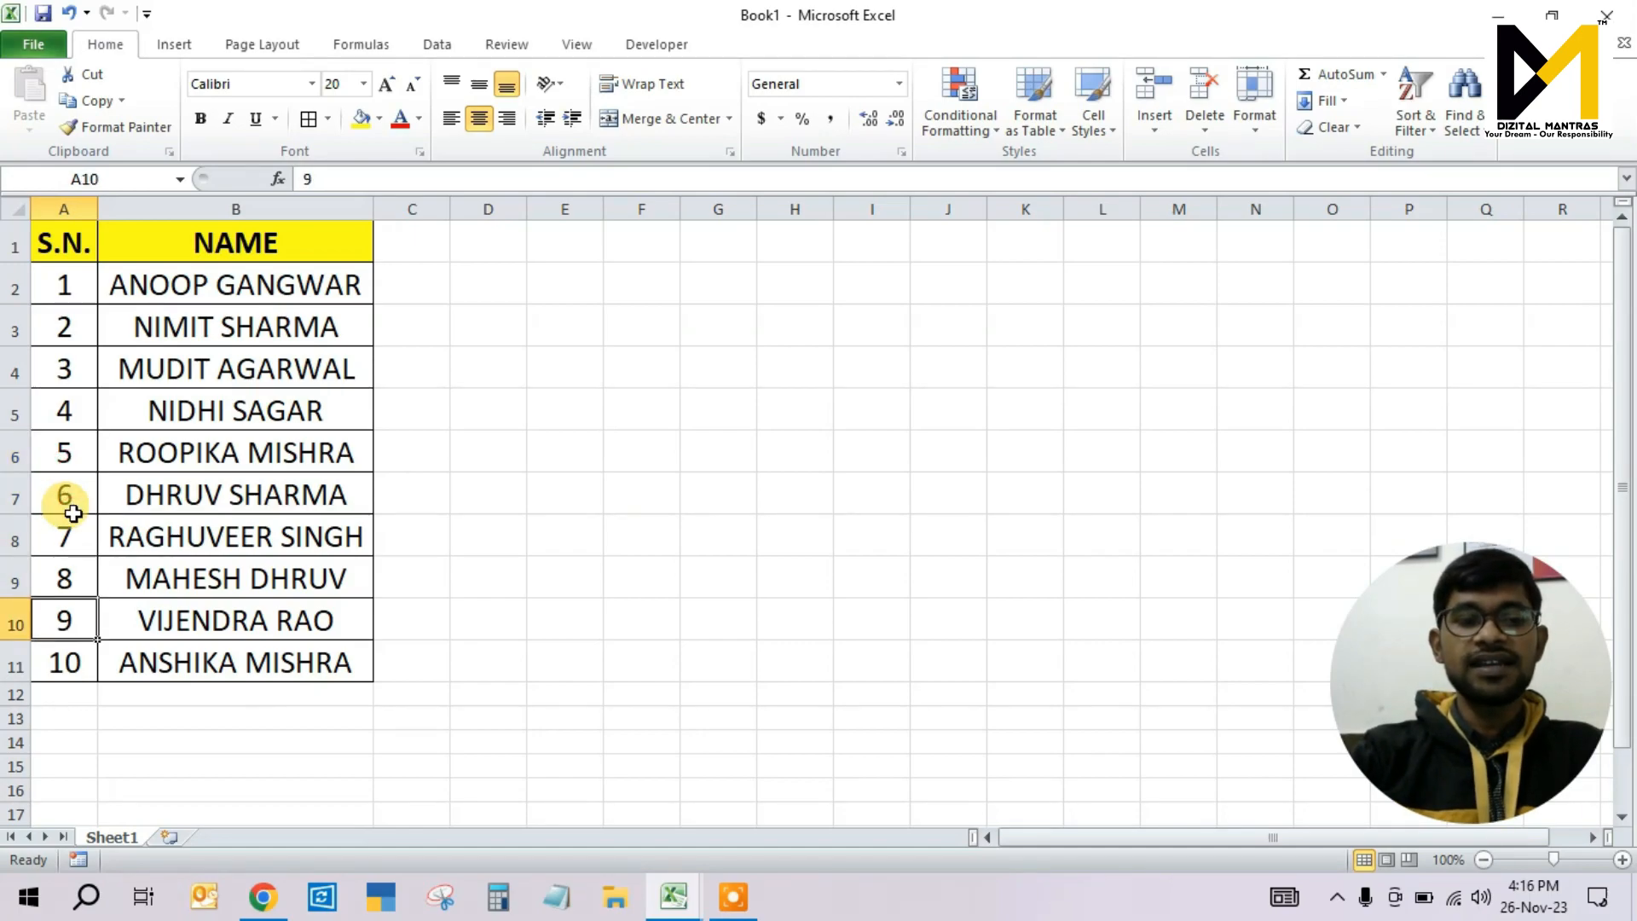
pyautogui.press('Up')
pyautogui.press('Up')
pyautogui.press('Up')
pyautogui.press('Up')
pyautogui.press('Up')
pyautogui.press('Right')
pyautogui.press('Up')
pyautogui.press('Up')
pyautogui.press('Up')
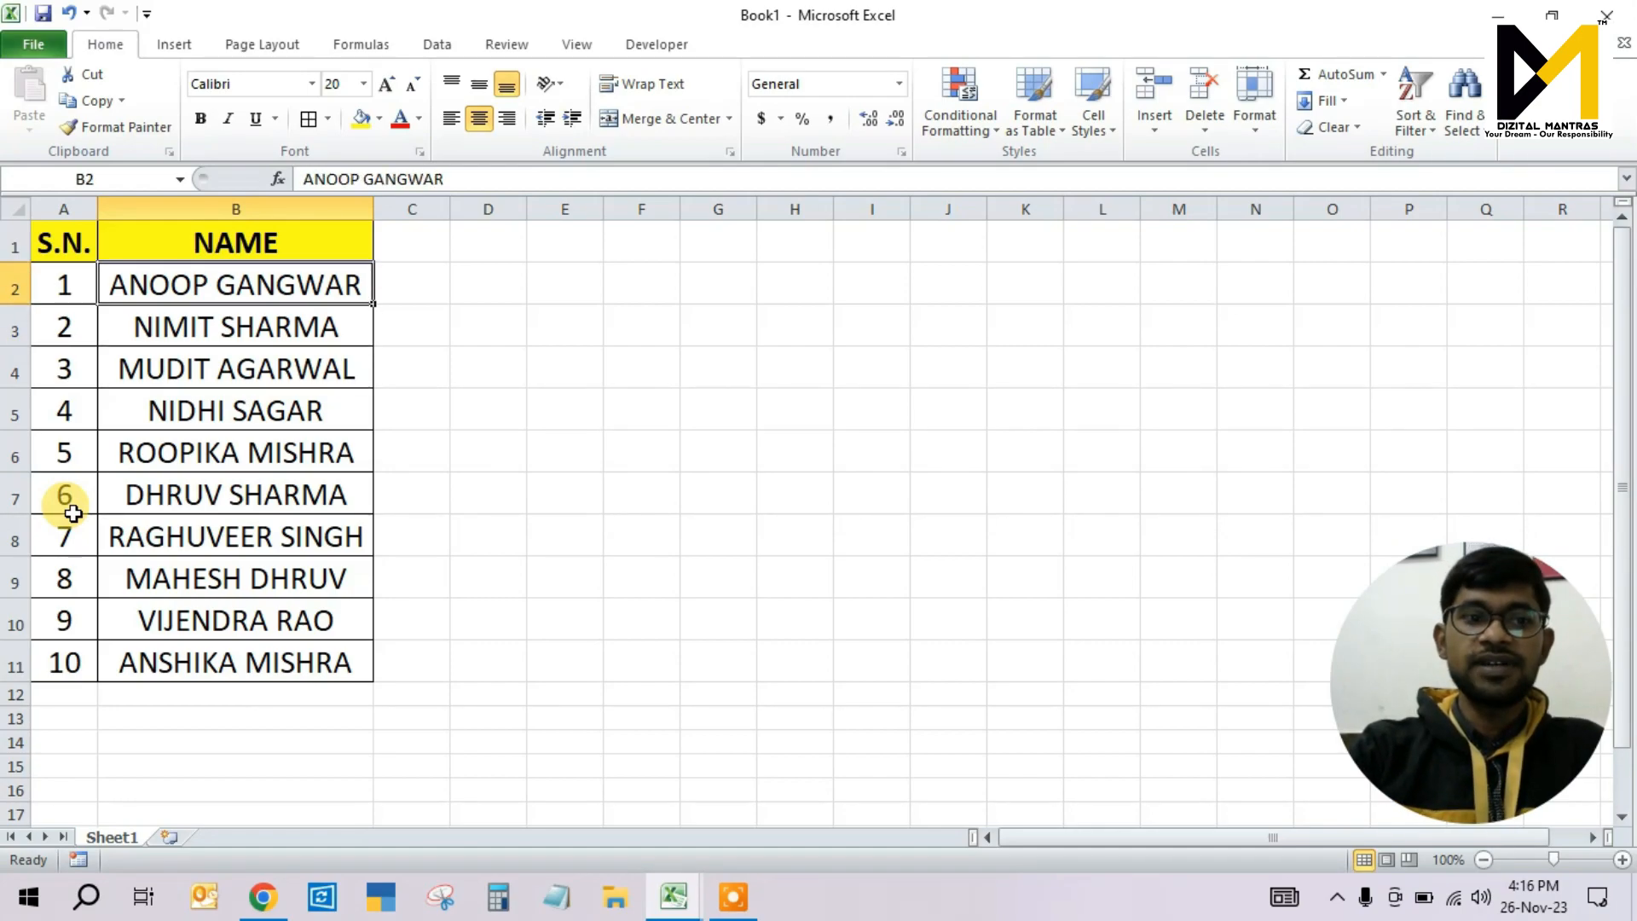
pyautogui.press('Down')
pyautogui.press('Down')
pyautogui.press('Down')
pyautogui.press('Down')
pyautogui.press('Down')
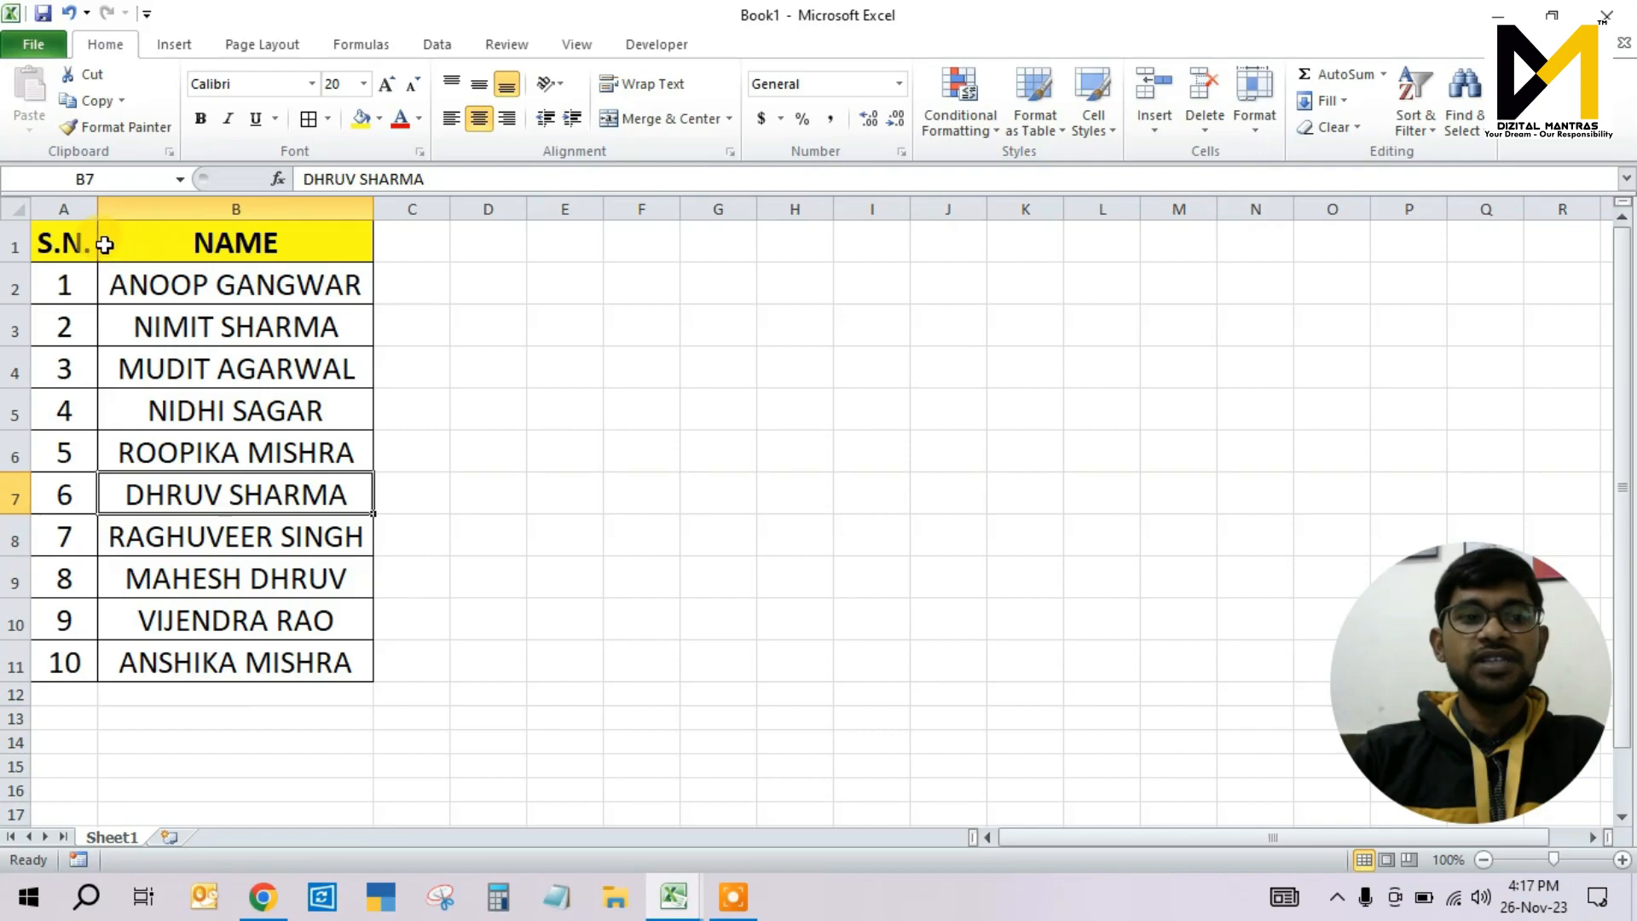
pyautogui.click(77, 234)
# Step: Enter the row labels S.N in cell D11 and NAME in cell D12
pyautogui.click(492, 662)
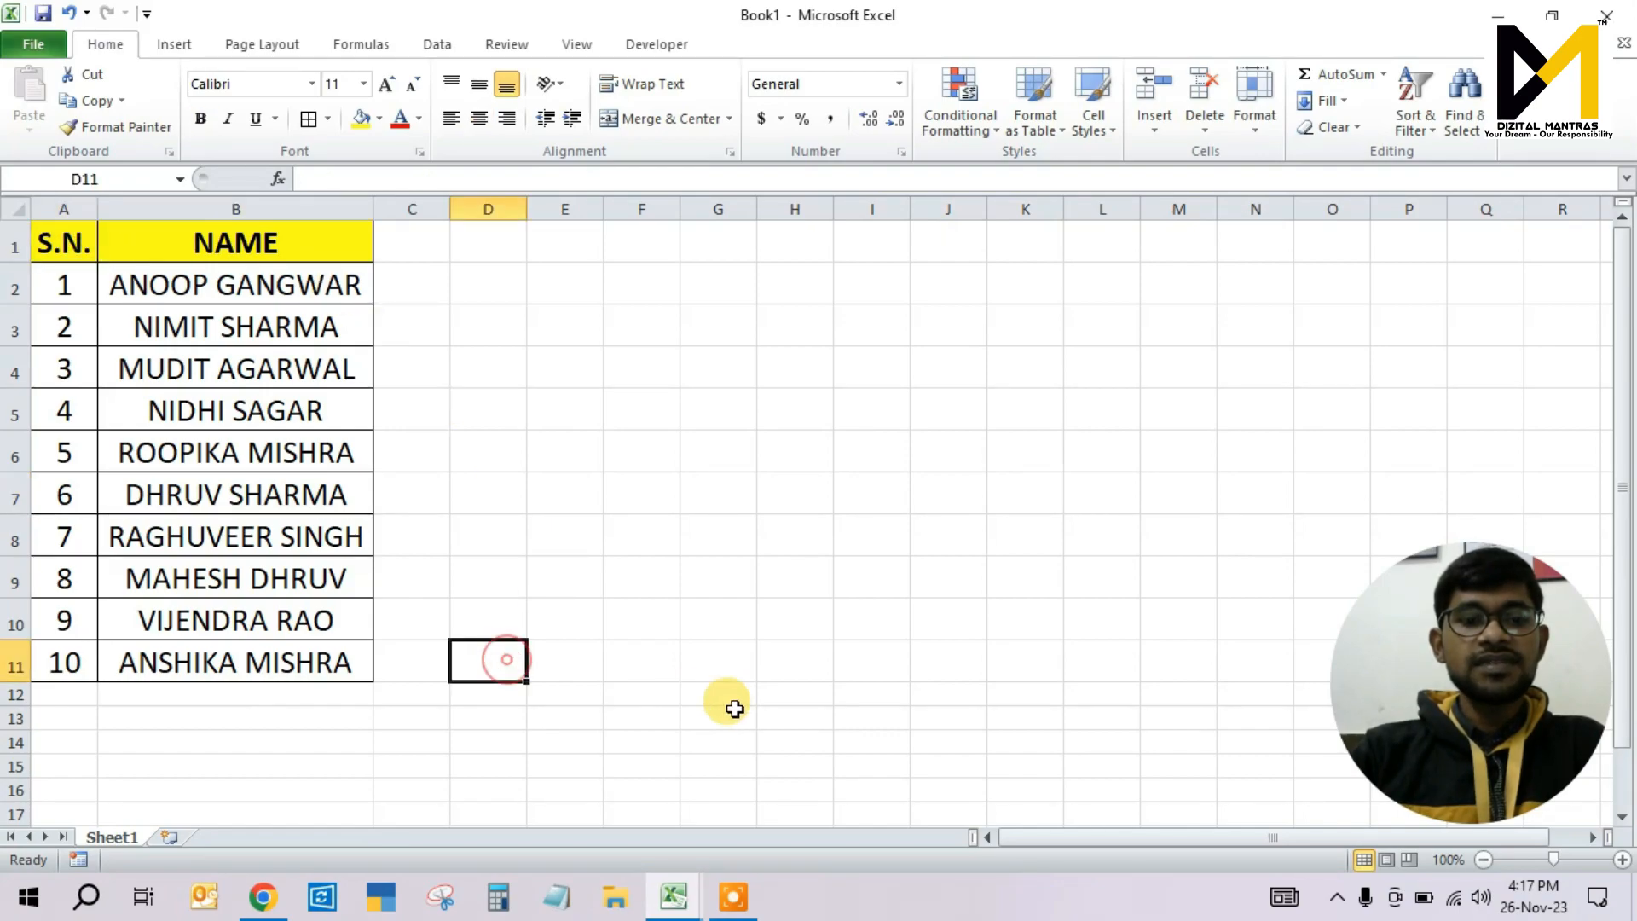
pyautogui.write('S')
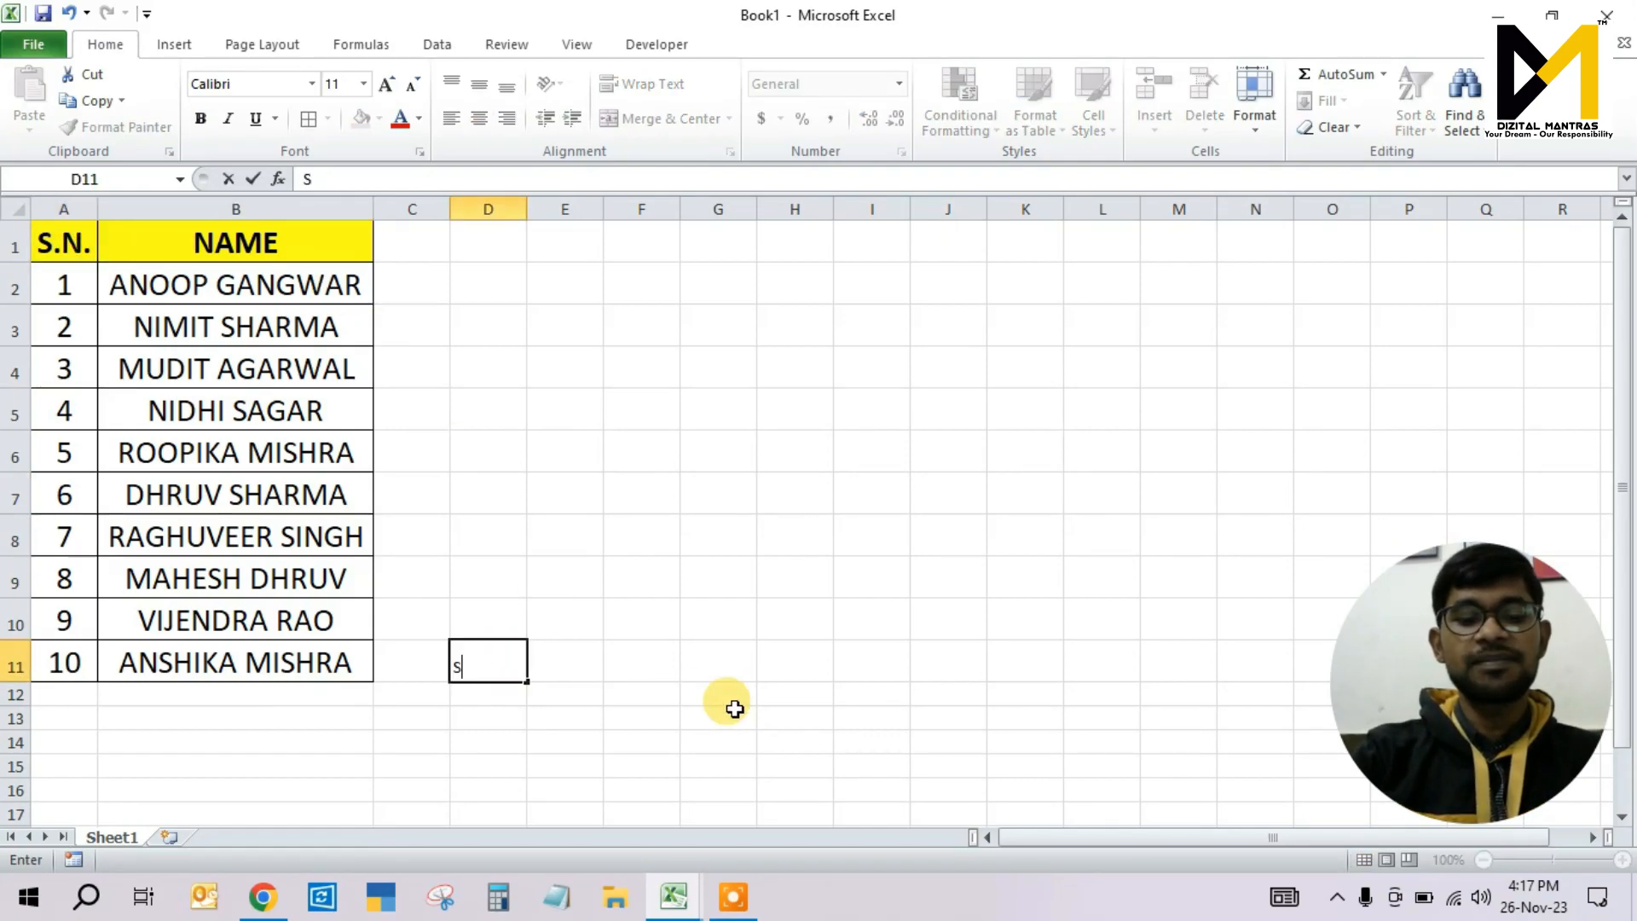
pyautogui.write('.N')
pyautogui.press('Return')
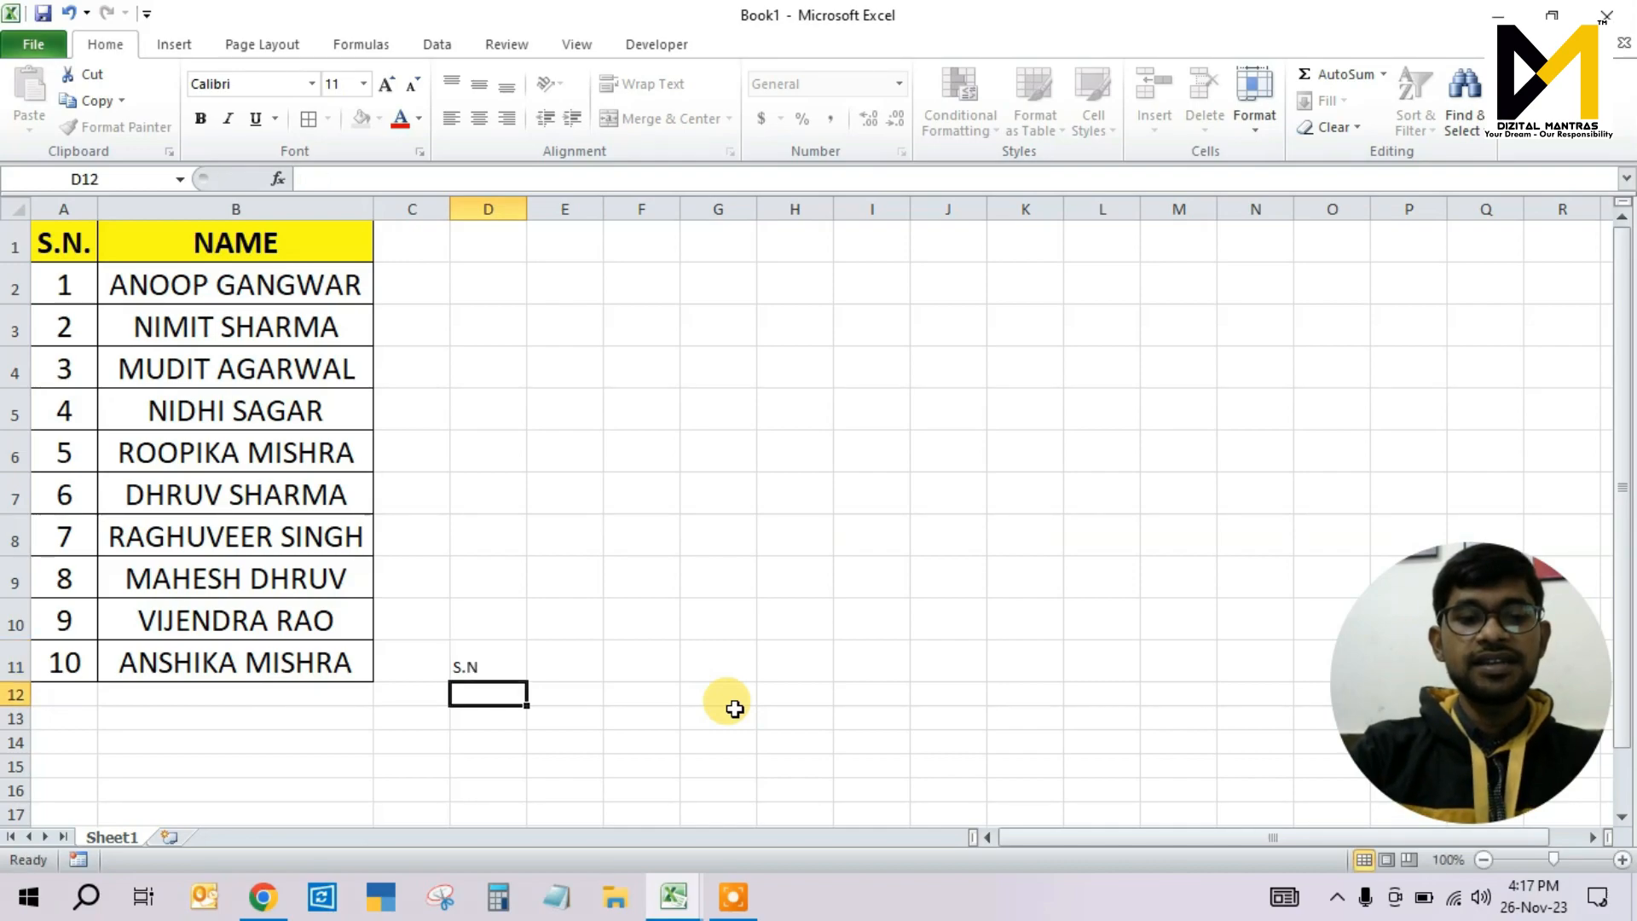
pyautogui.write('NAME')
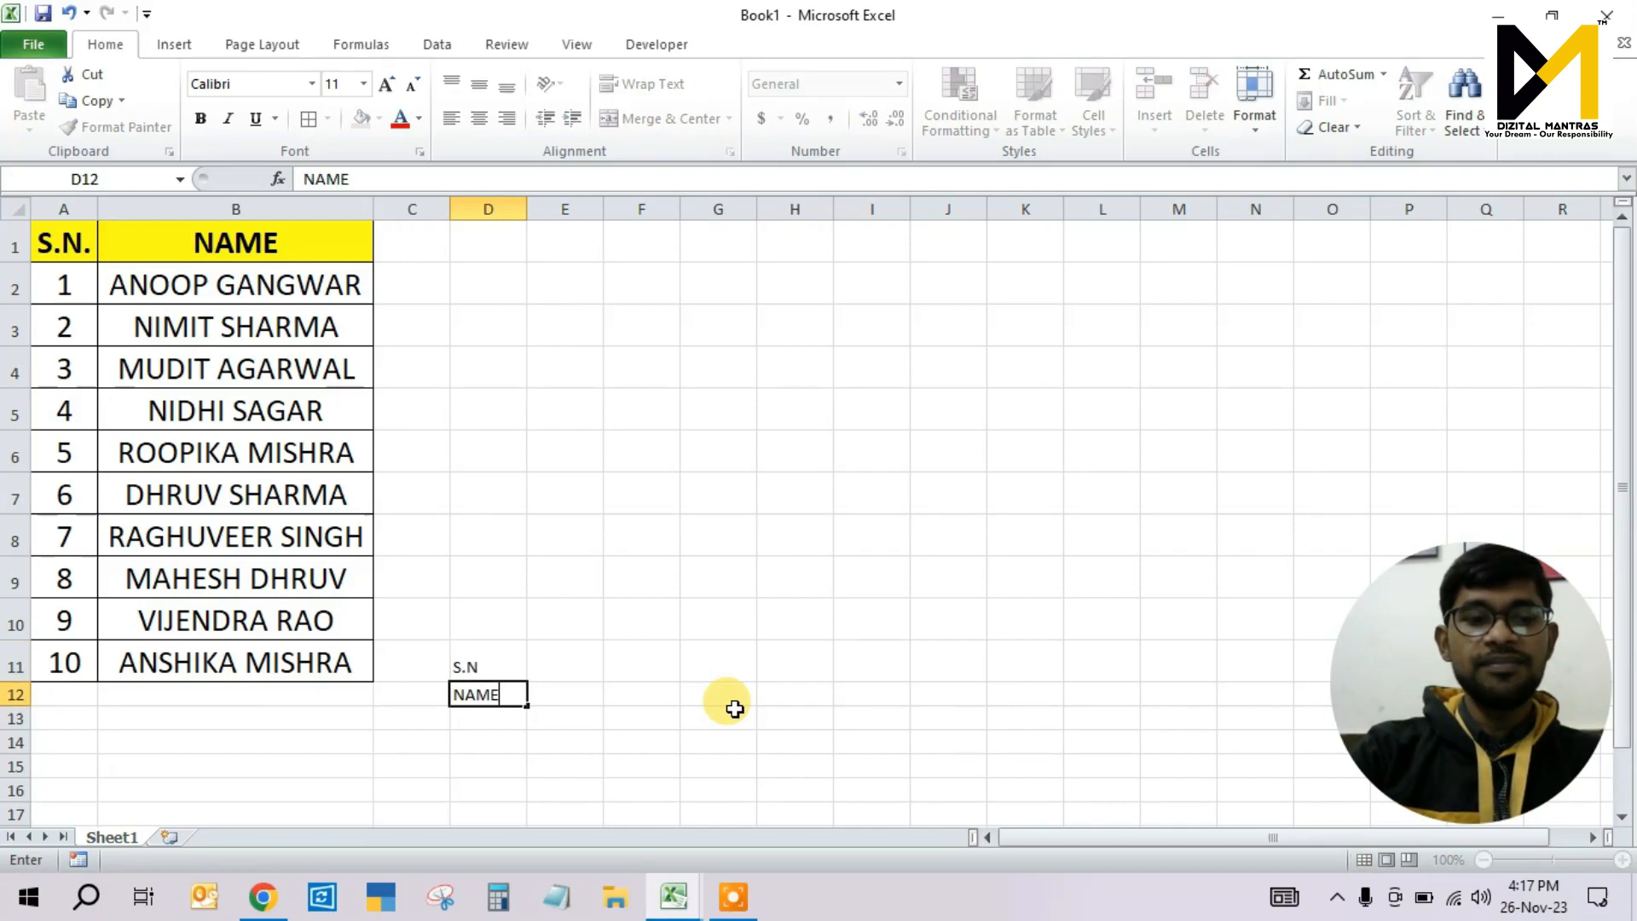
pyautogui.press('Return')
# Step: Enter the serial numbers 1, 2, 3 and 4 across cells E11 to H11
pyautogui.press('Up')
pyautogui.press('Right')
pyautogui.press('Up')
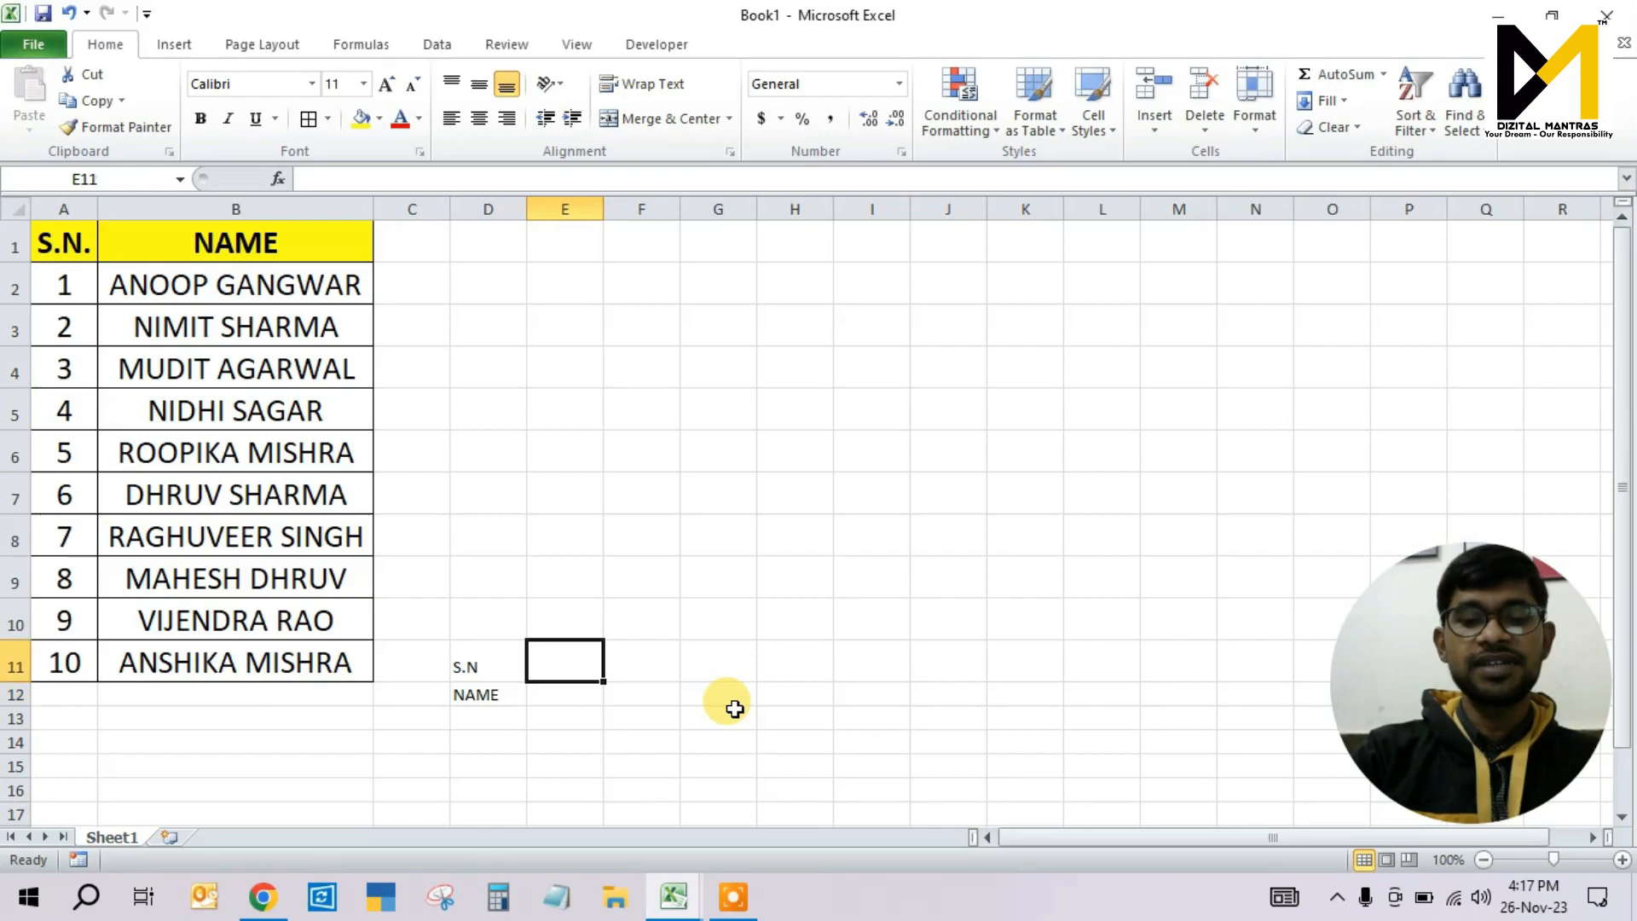
pyautogui.write('1')
pyautogui.press('Tab')
pyautogui.write('2')
pyautogui.press('Tab')
pyautogui.write('3')
pyautogui.press('Tab')
pyautogui.write('4')
pyautogui.press('Tab')
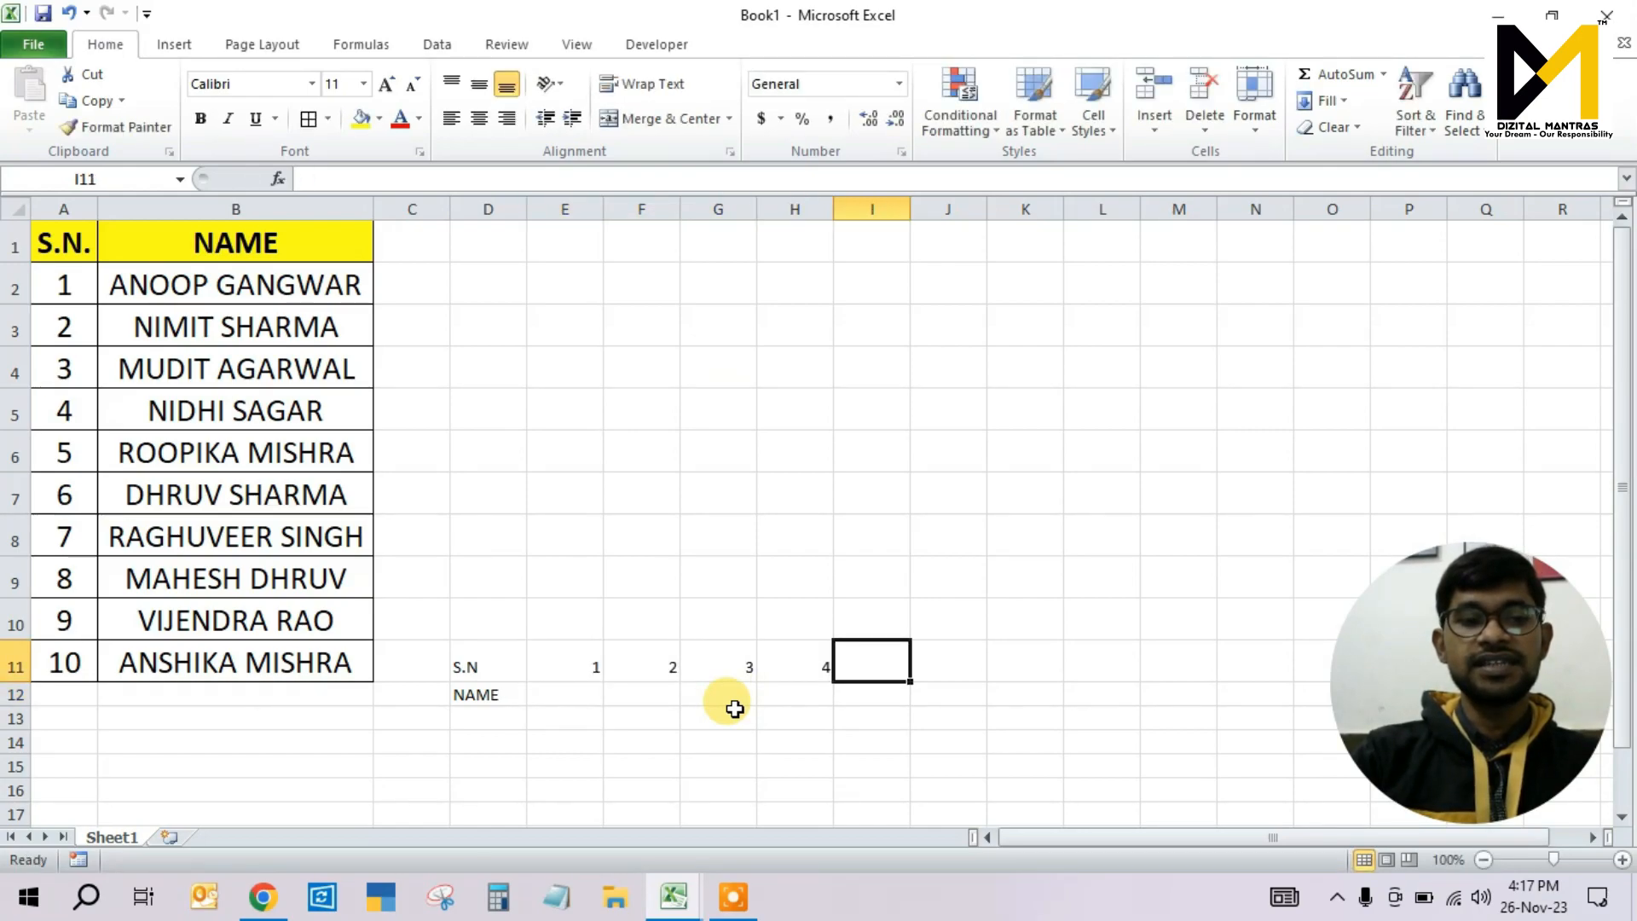
# Step: Enter the first listed person's full name in cell E12, below serial number 1
pyautogui.press('Left')
pyautogui.press('Left')
pyautogui.press('Left')
pyautogui.press('Left')
pyautogui.press('Down')
pyautogui.write('ANOOP AG')
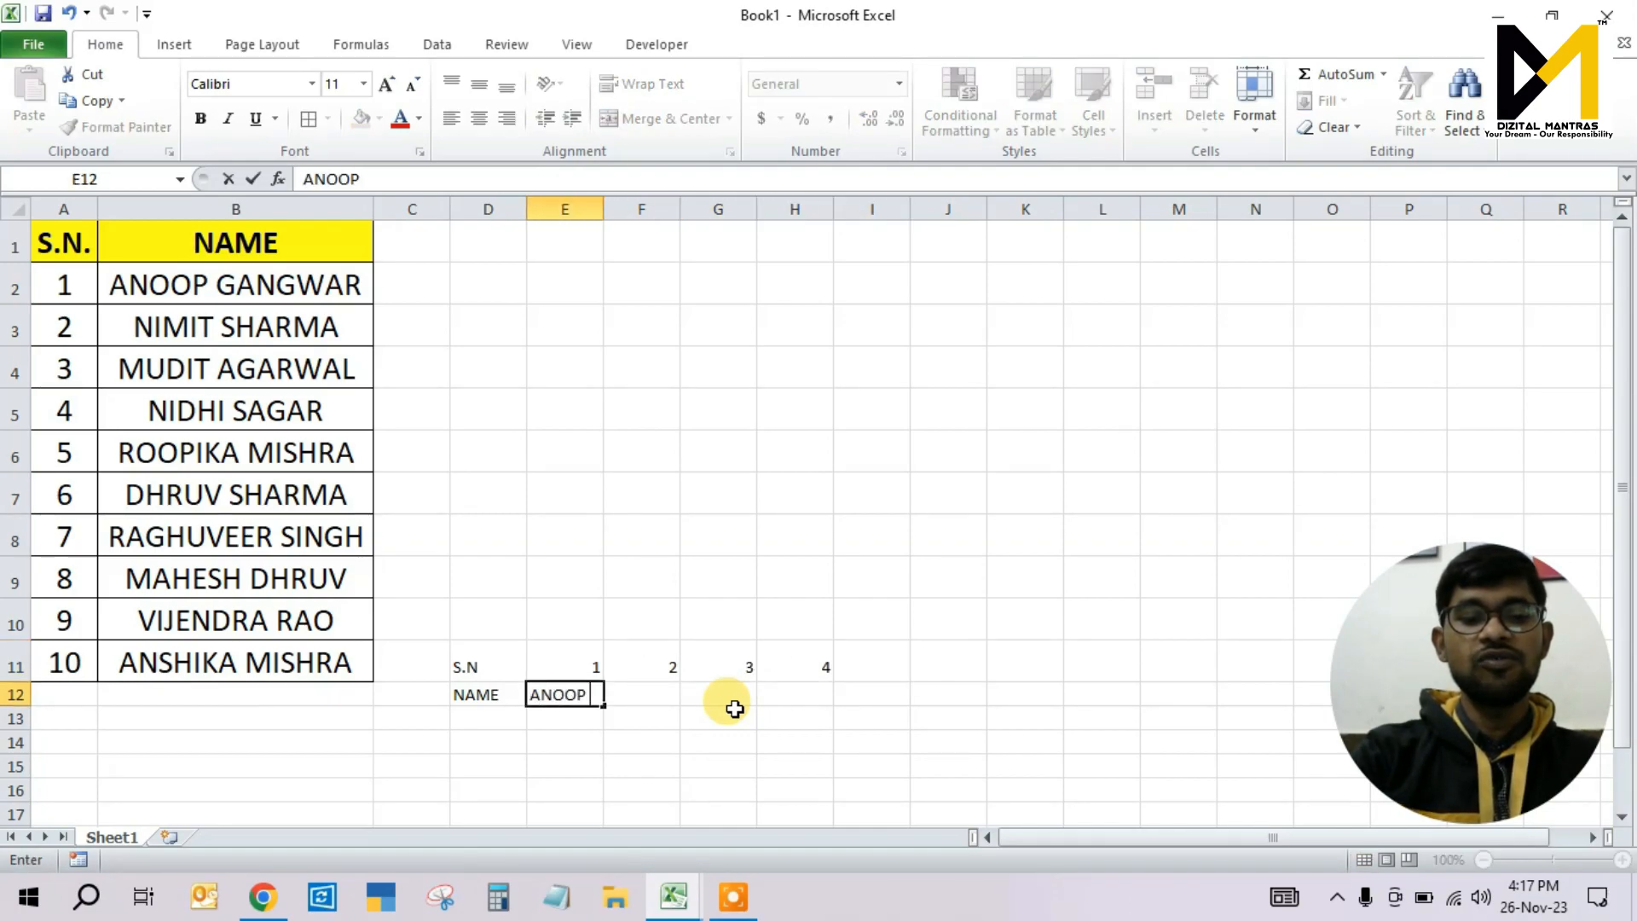
pyautogui.press('BackSpace')
pyautogui.press('BackSpace')
pyautogui.write('GAN')
pyautogui.write('GARW')
pyautogui.press('BackSpace')
pyautogui.press('BackSpace')
pyautogui.press('BackSpace')
pyautogui.write('WAR')
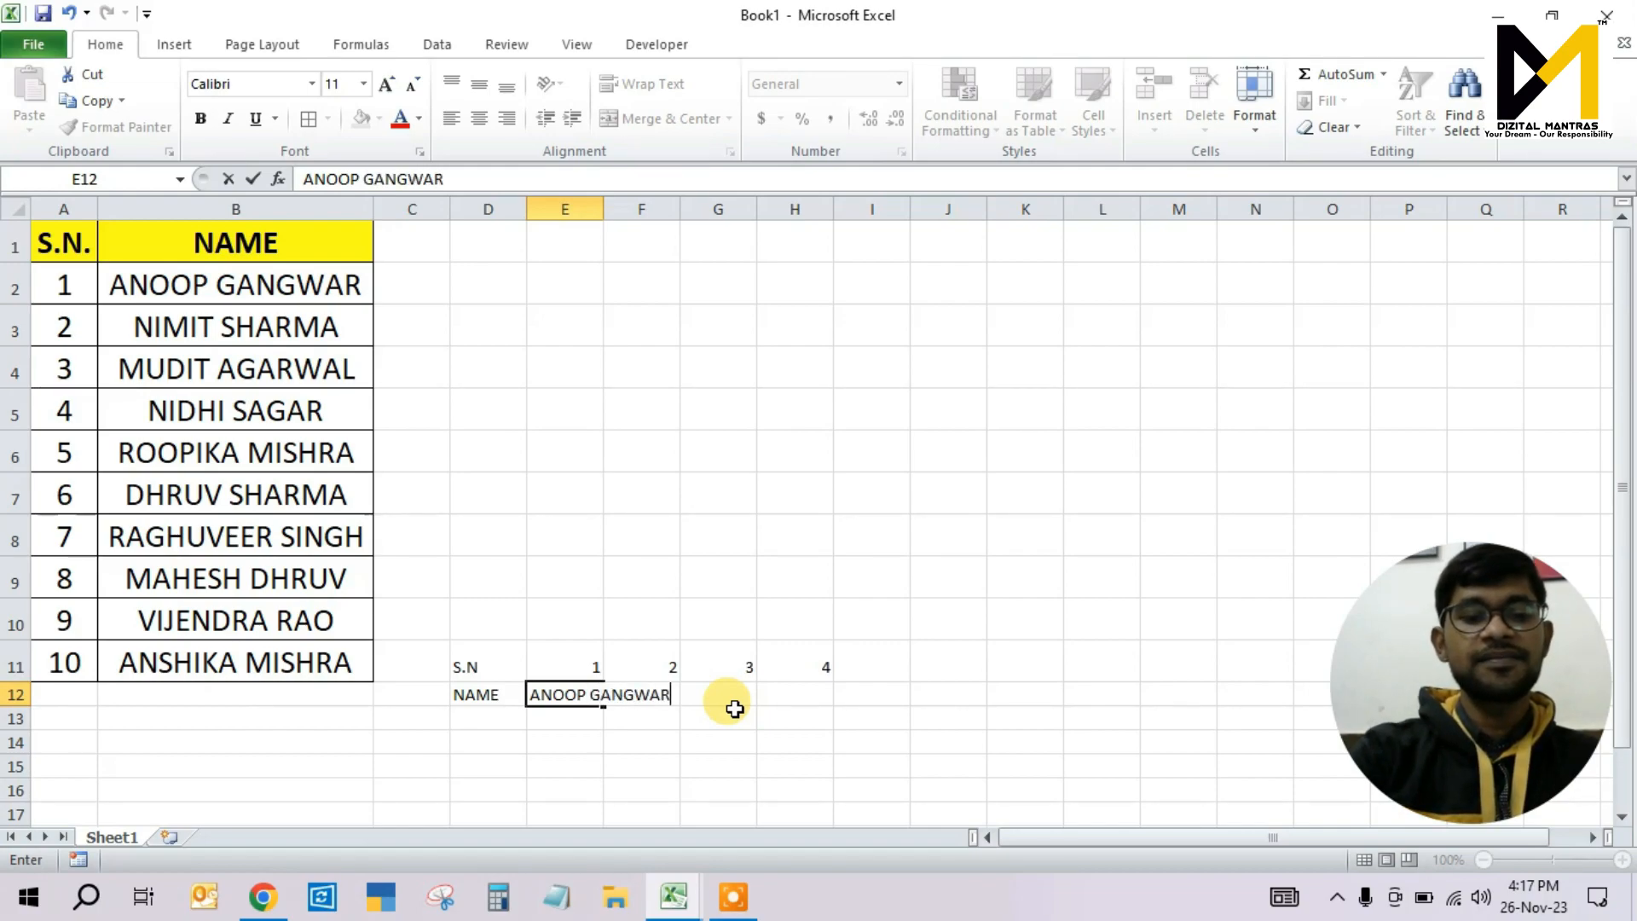
pyautogui.press('Return')
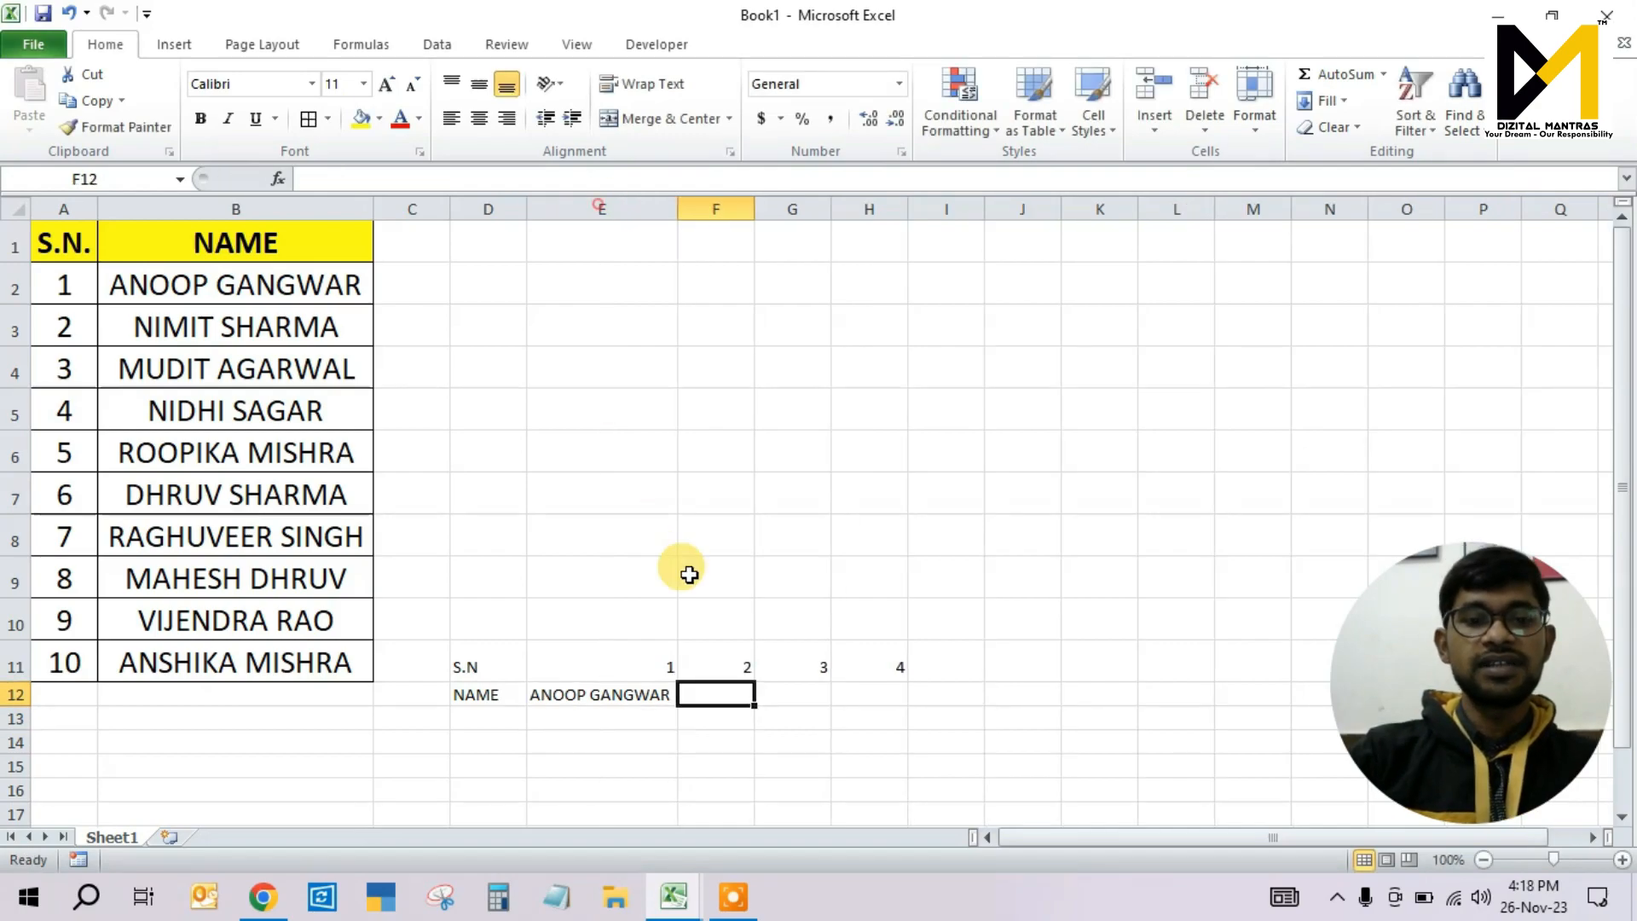
# Step: Enter the second and third listed persons' full names in cells F12 and G12
pyautogui.write('NIMIT SHARMA')
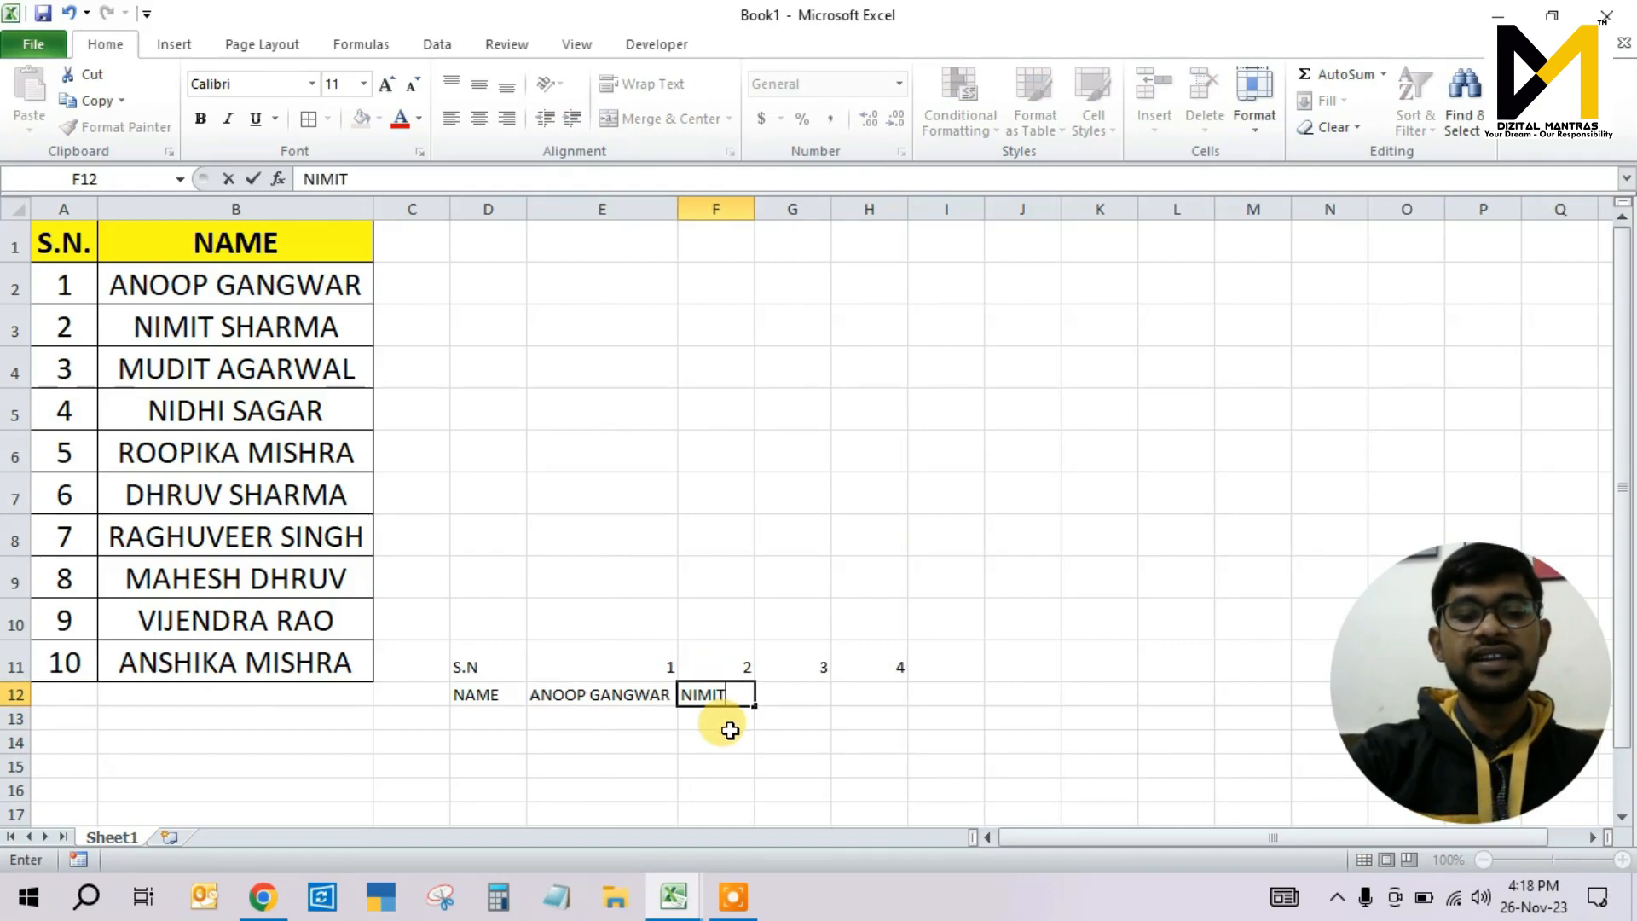
pyautogui.press('Return')
pyautogui.press('Up')
pyautogui.press('Right')
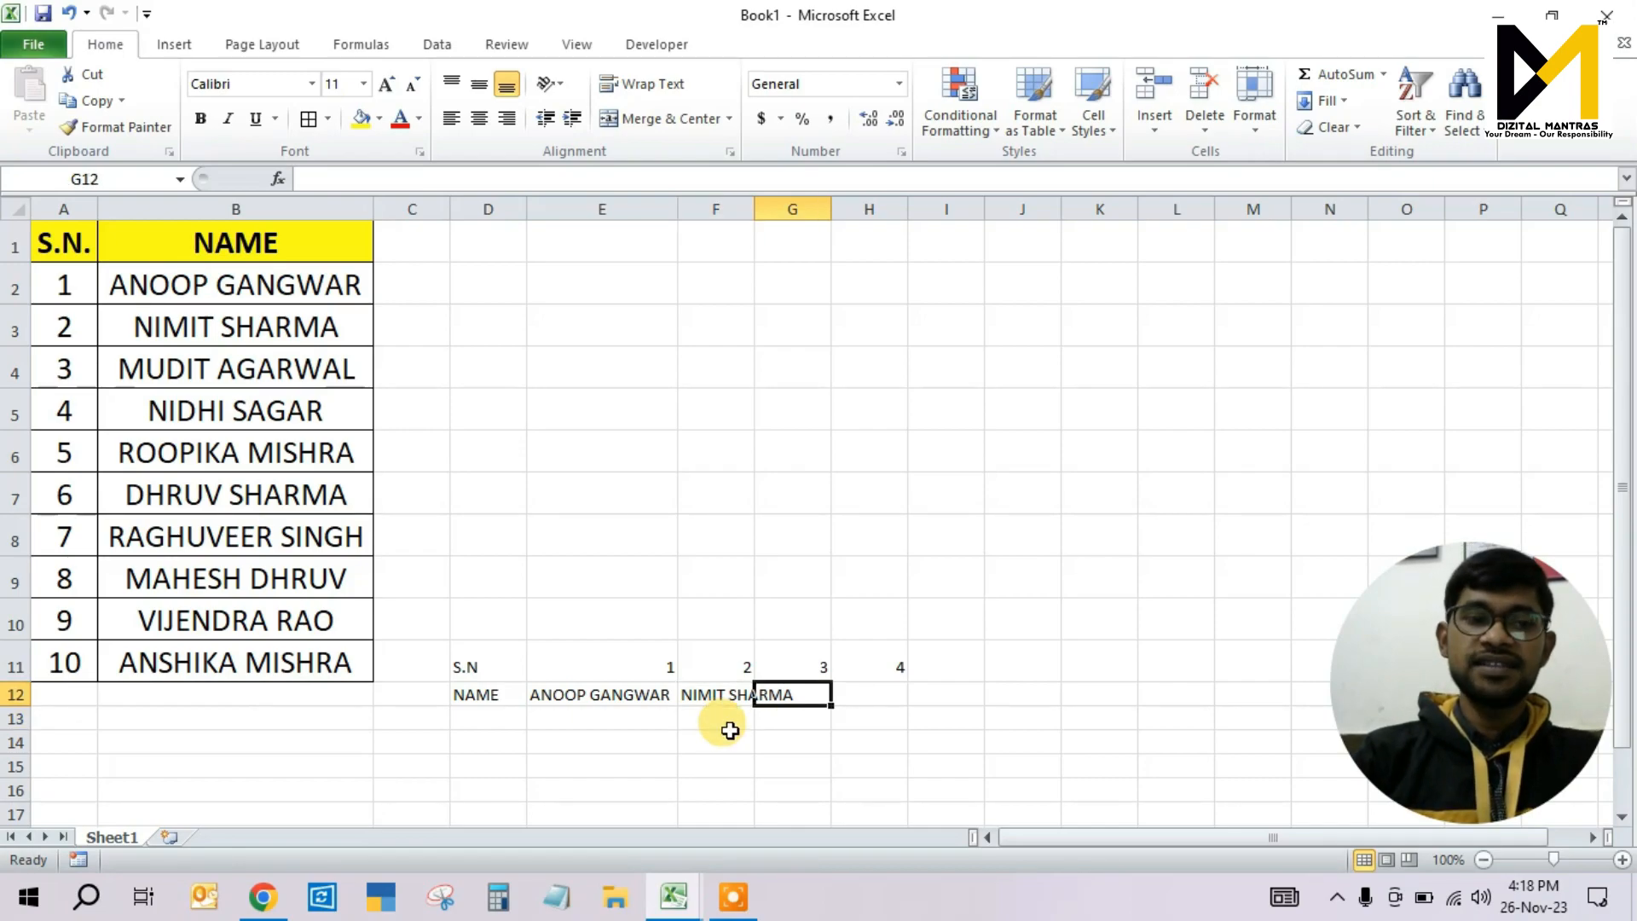
pyautogui.write('MUDIT AGARWAL')
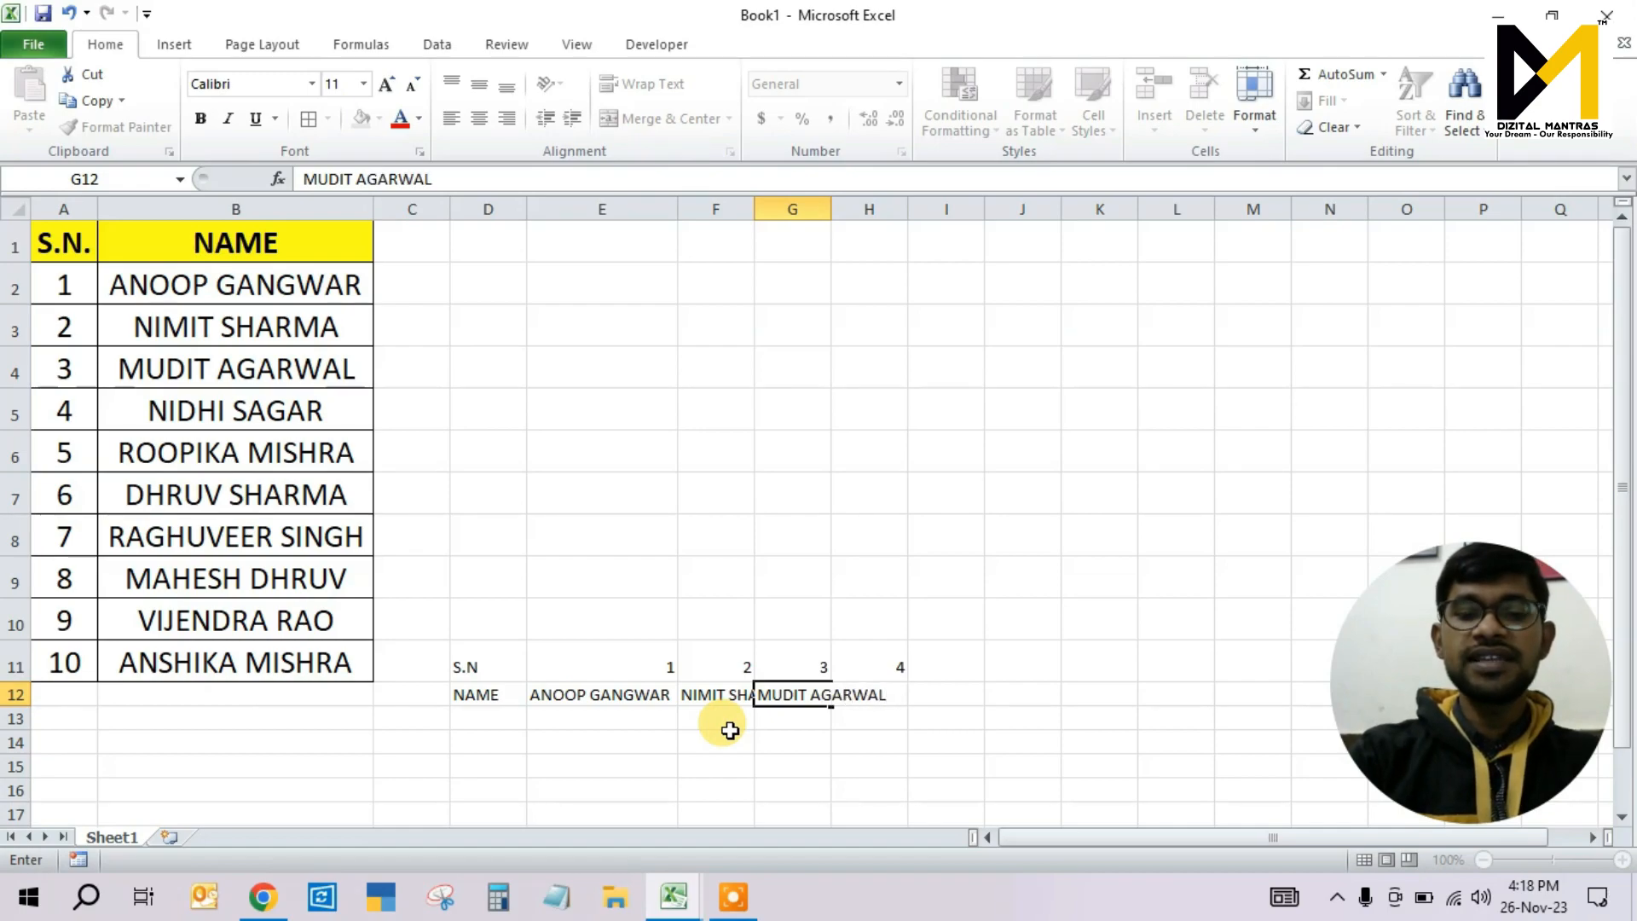
pyautogui.hotkey('ctrl', 'Return')
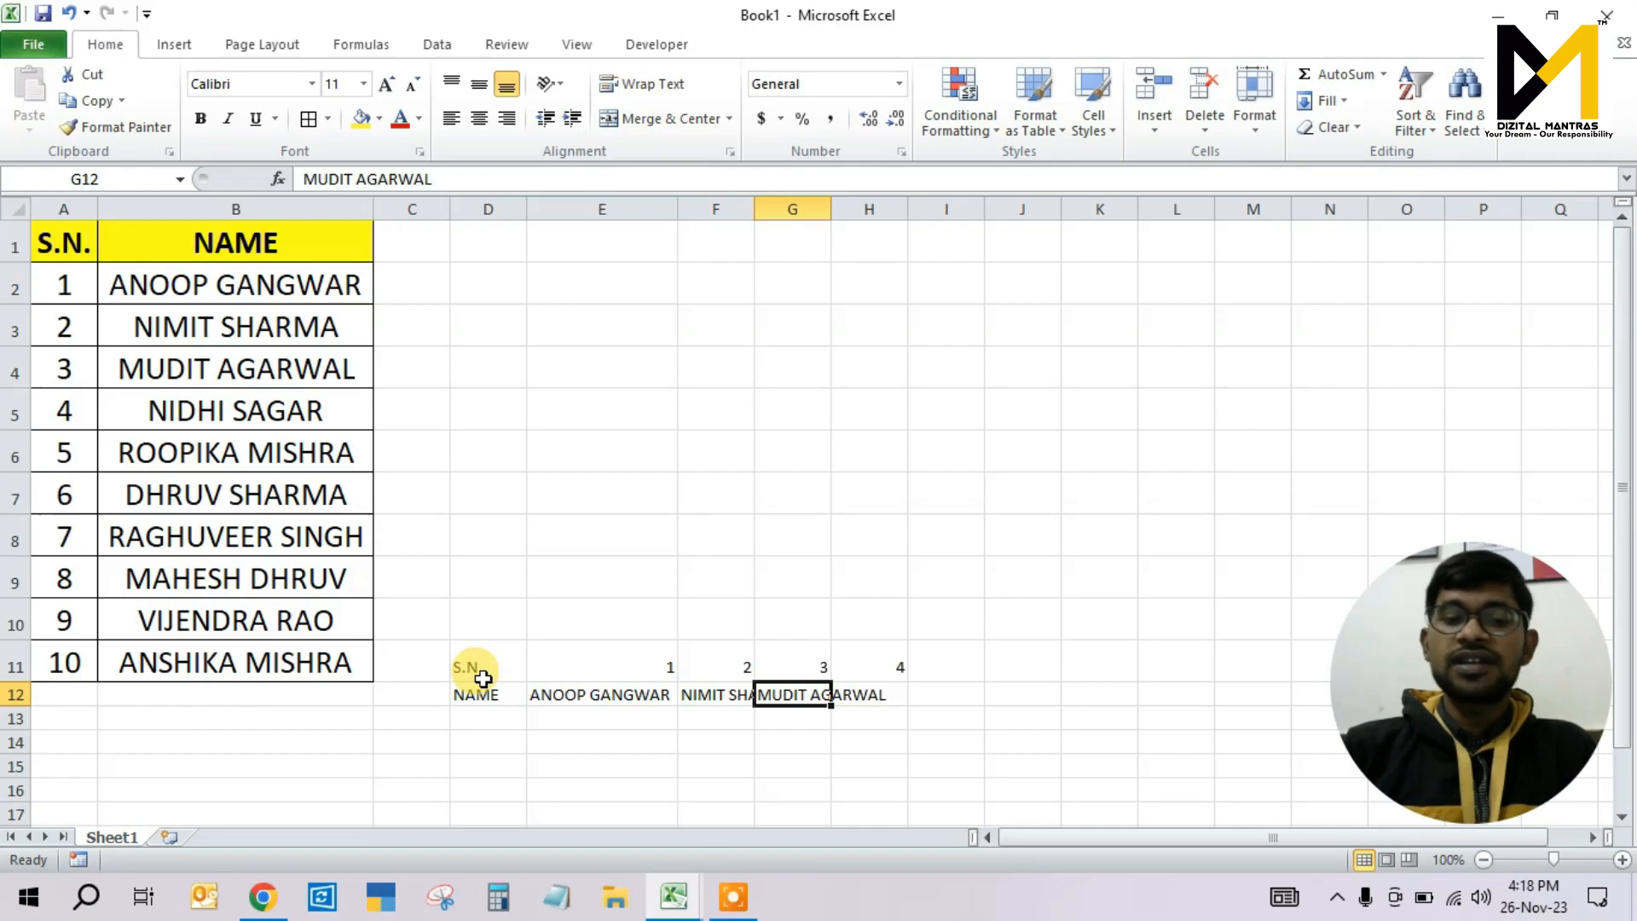
# Step: Clear the hand-entered horizontal table from the range D11:I13
pyautogui.moveTo(477, 670); pyautogui.dragTo(957, 708)
pyautogui.press('Delete')
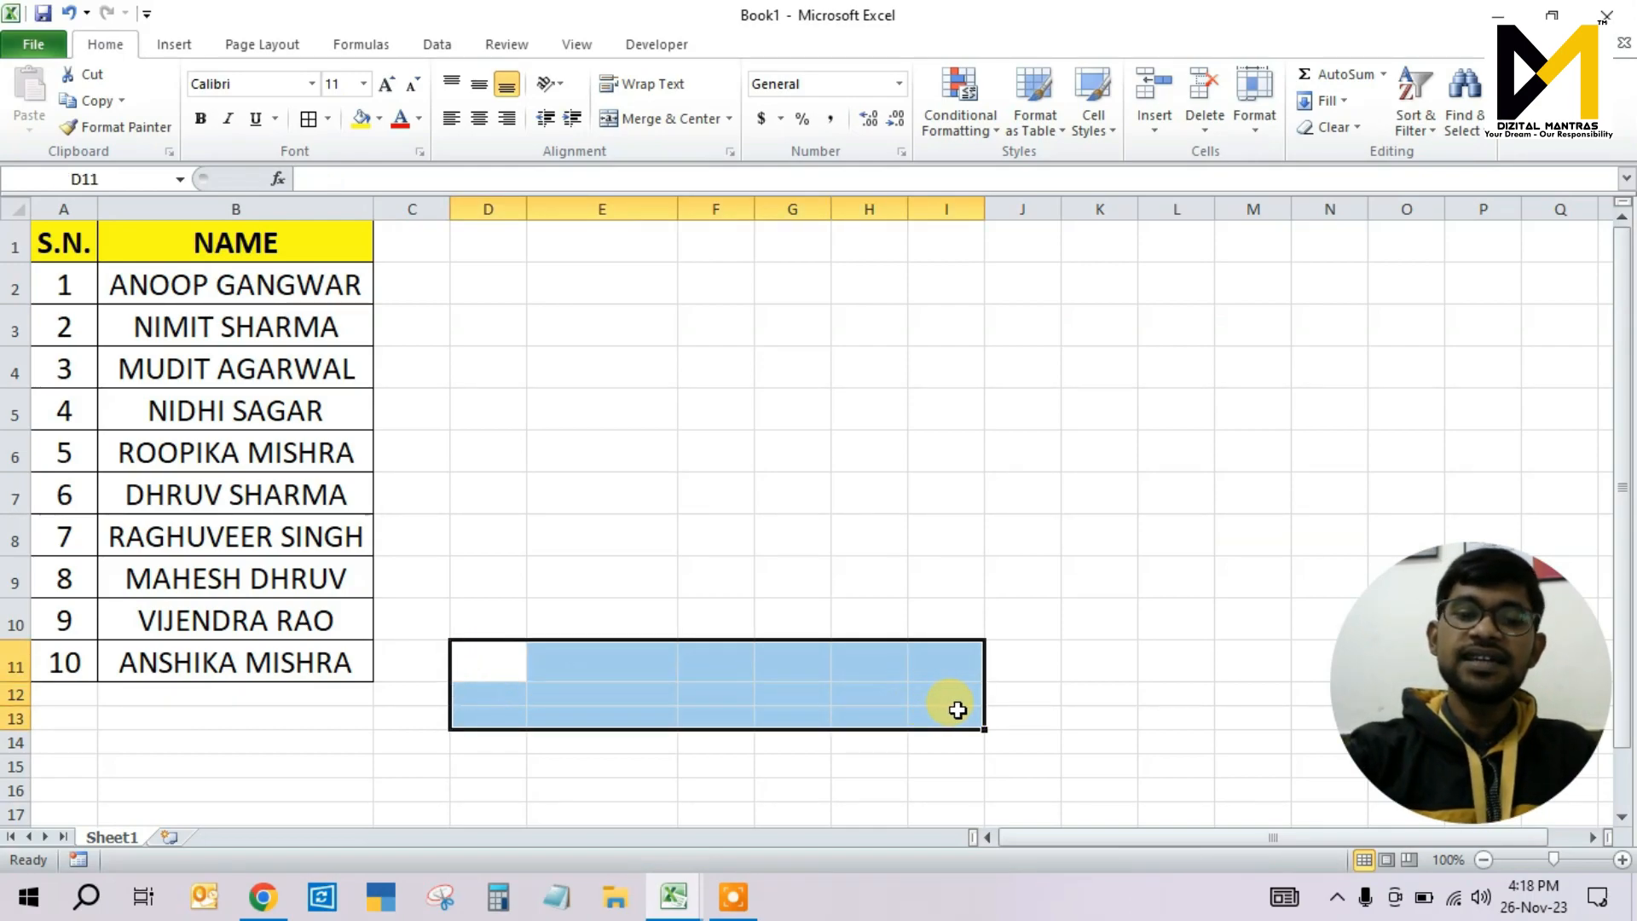
pyautogui.press('Up')
pyautogui.press('Left')
pyautogui.press('Left')
pyautogui.press('Up')
pyautogui.press('Left')
pyautogui.press('Up')
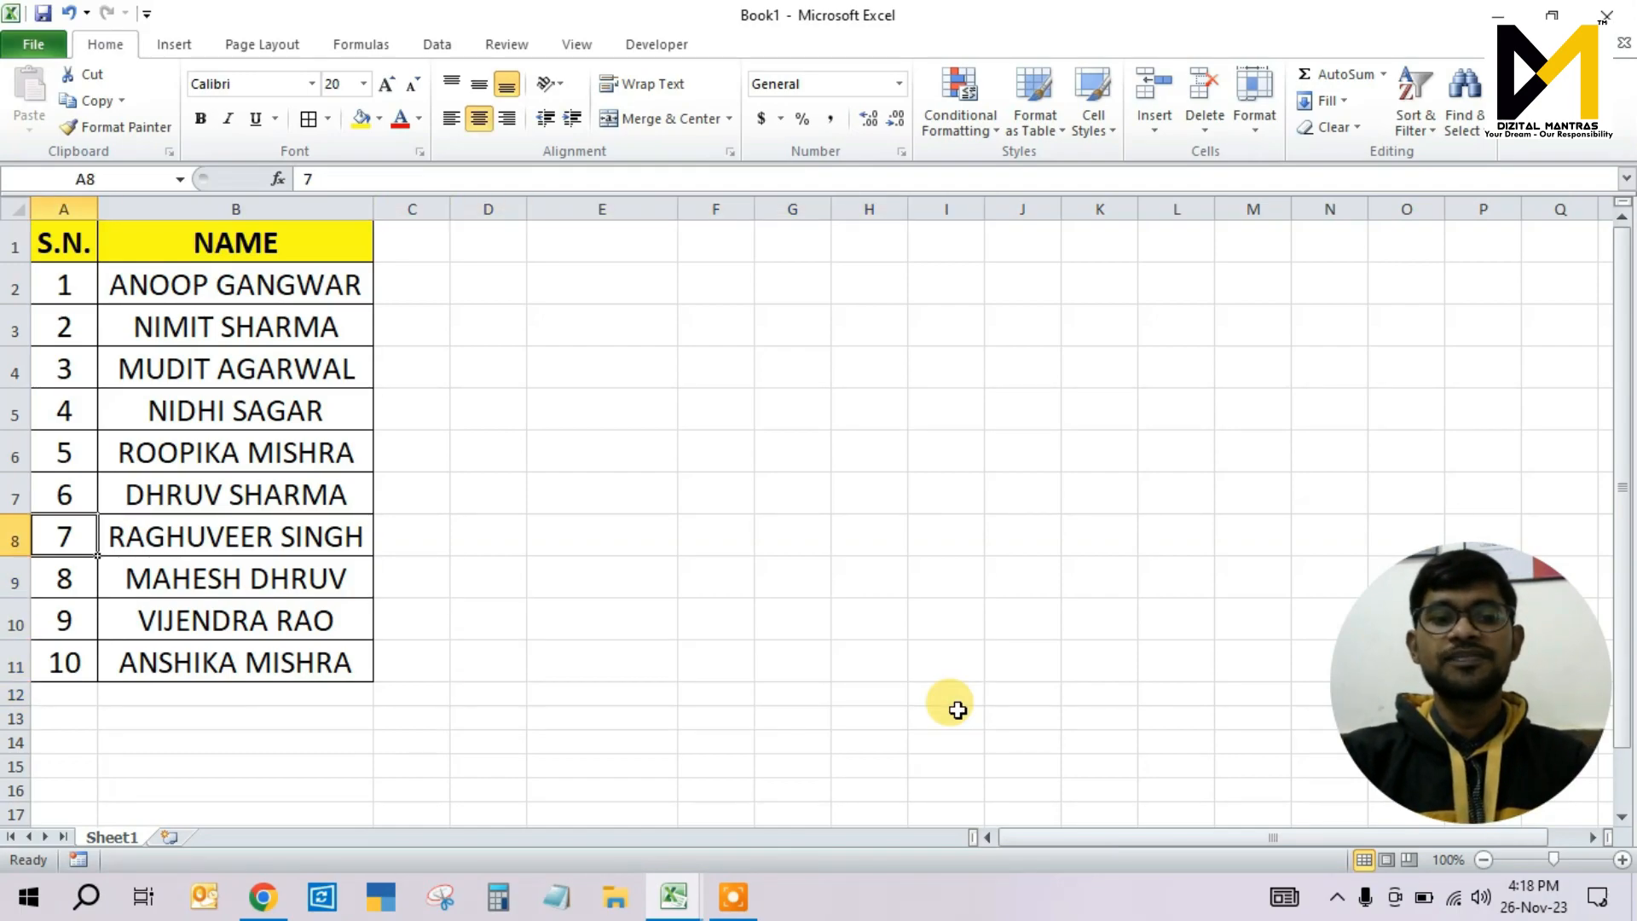
# Step: Highlight the full S.N. and NAME table, A1:B11, to review its extent
pyautogui.hotkey('ctrl', 'Home')
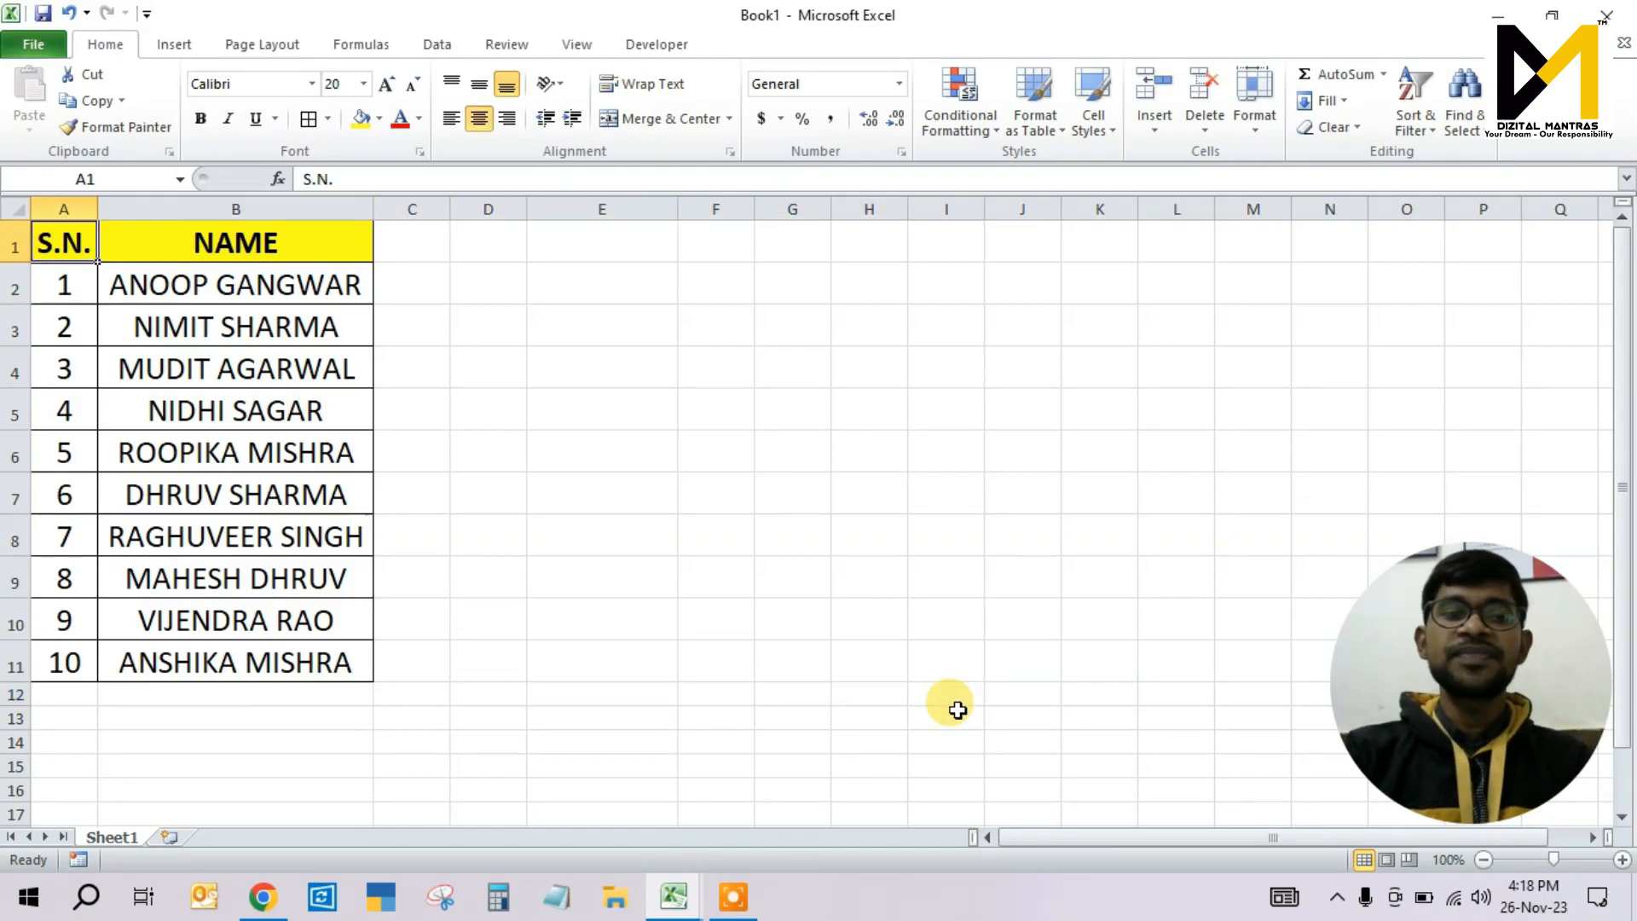
pyautogui.hotkey('ctrl', 'shift', 'Right')
pyautogui.hotkey('ctrl', 'shift', 'Down')
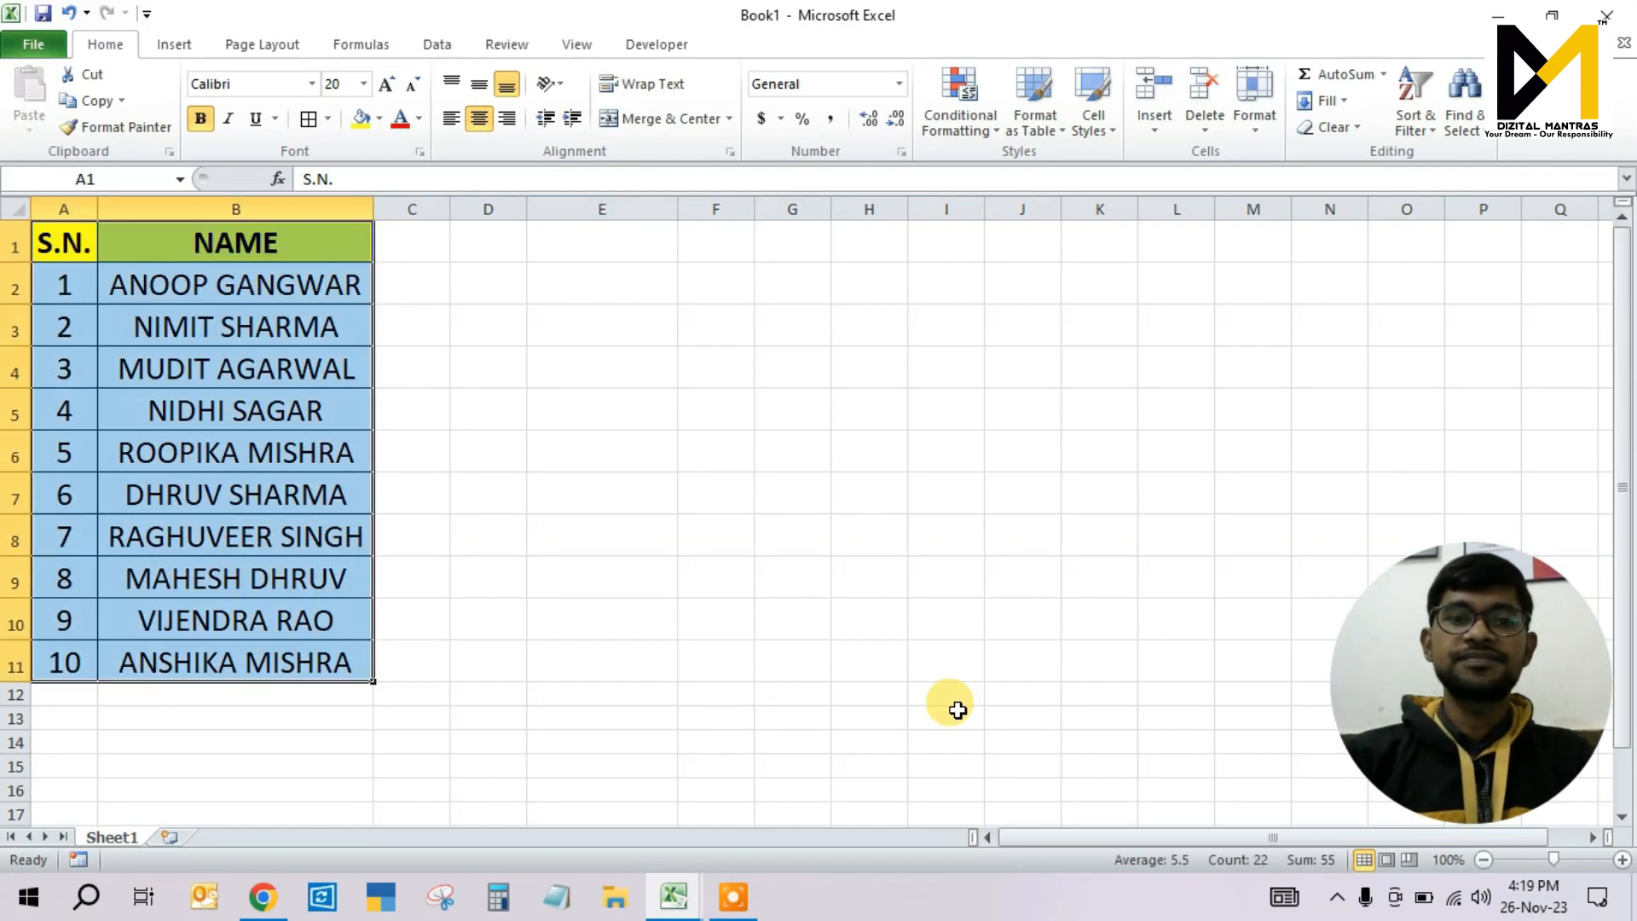
pyautogui.click(607, 484)
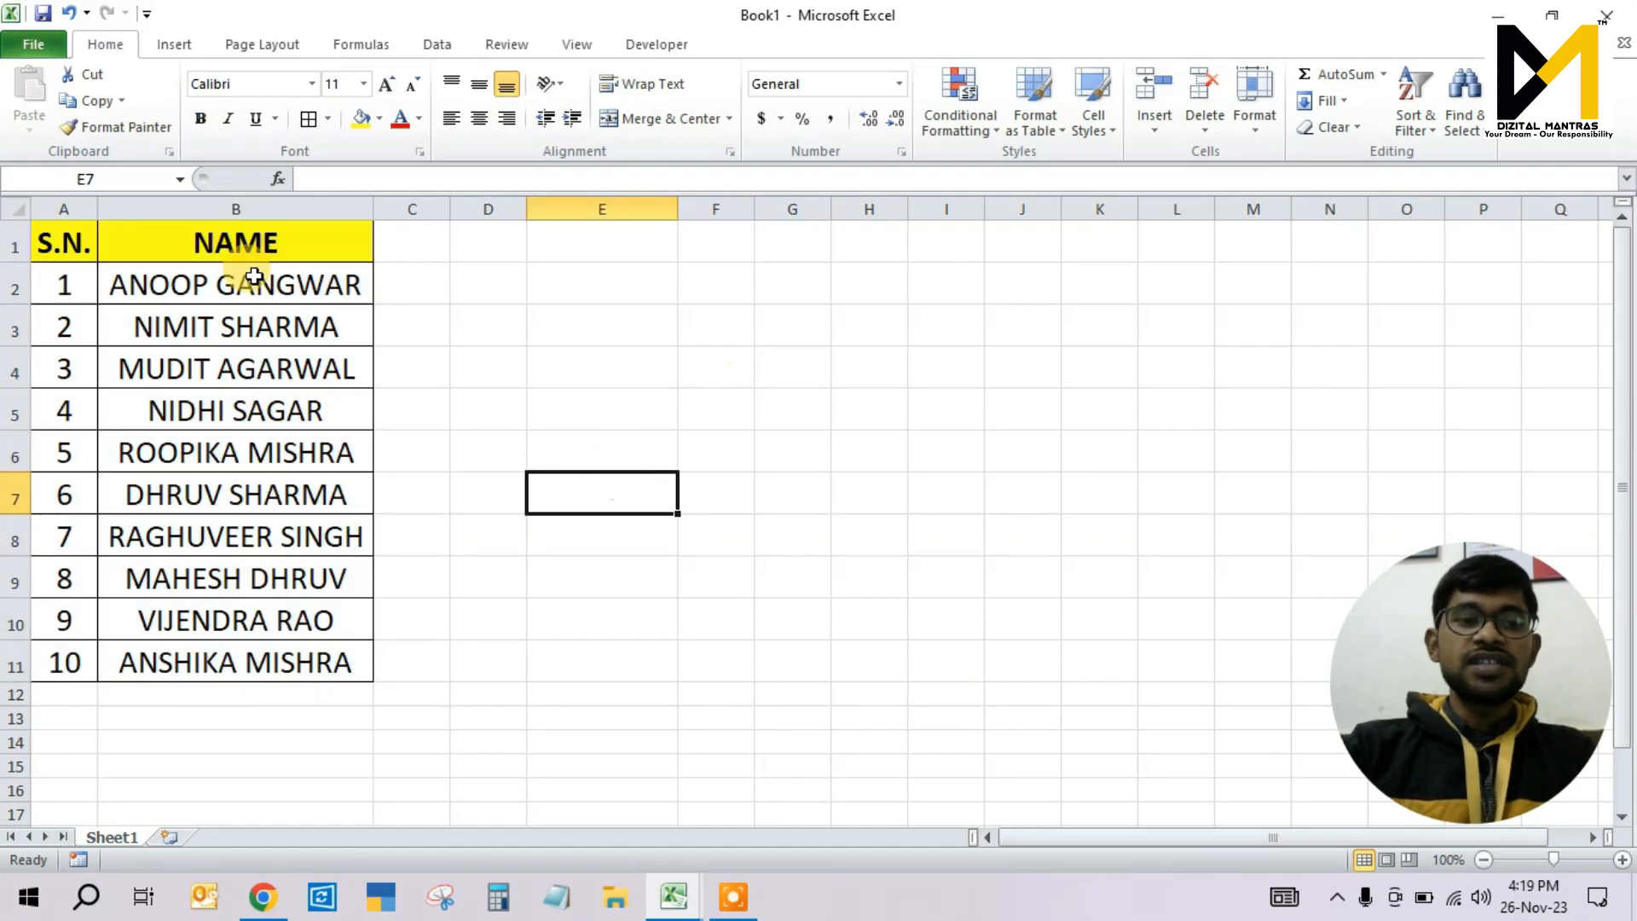
# Step: Copy the whole S.N. and NAME table in A1:B11, including its header row
pyautogui.moveTo(85, 247); pyautogui.dragTo(223, 647)
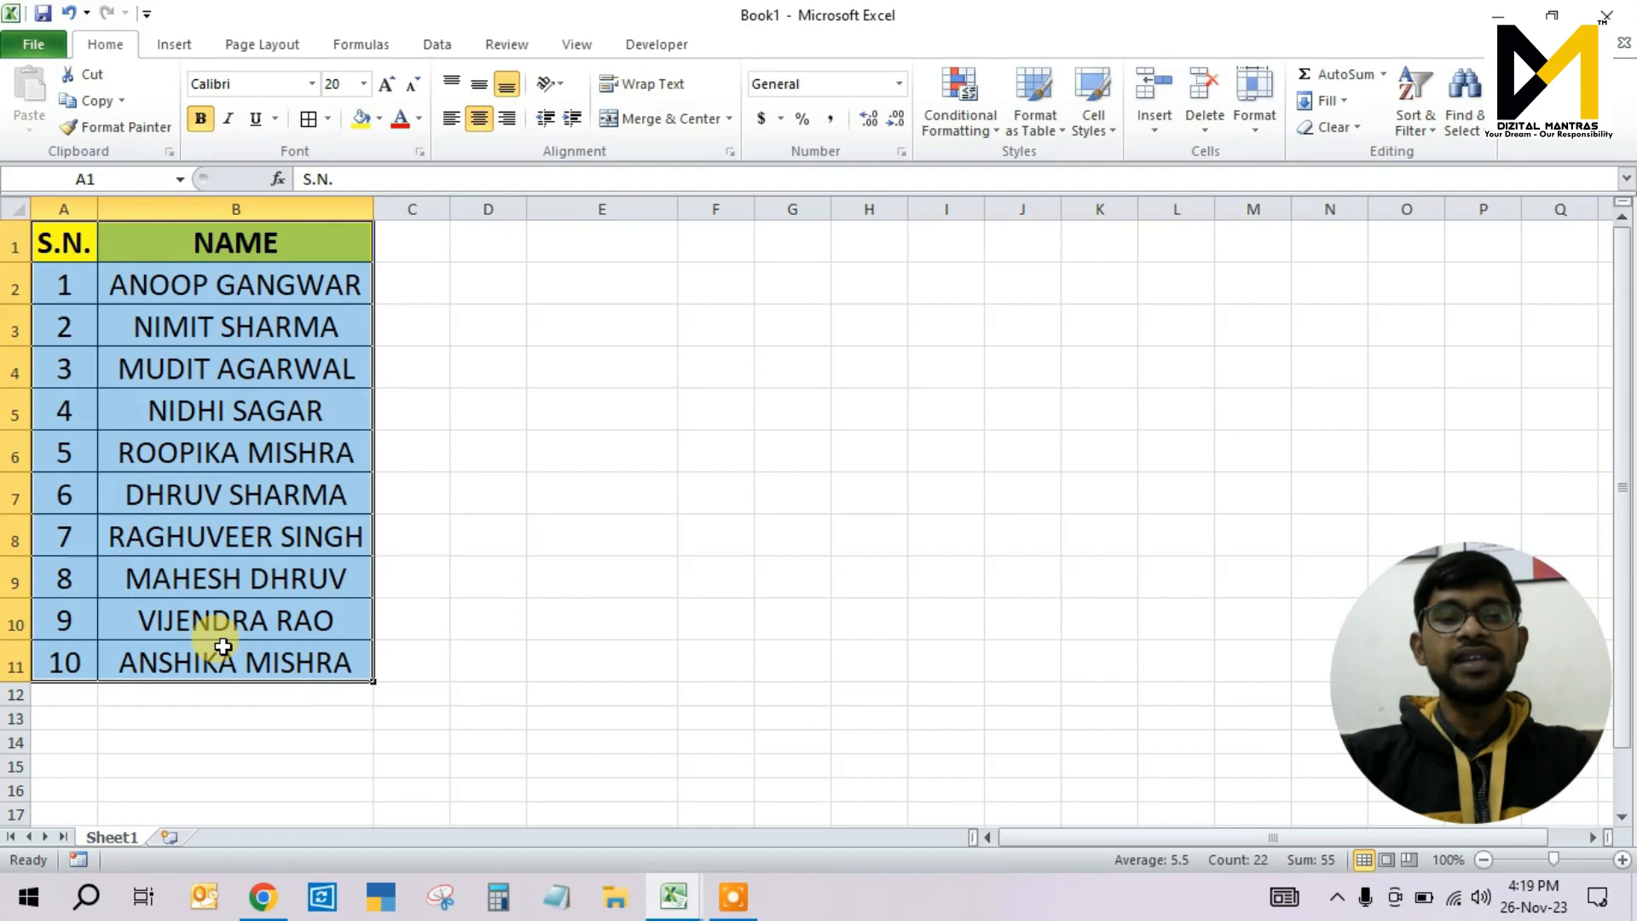
pyautogui.hotkey('ctrl', 'c')
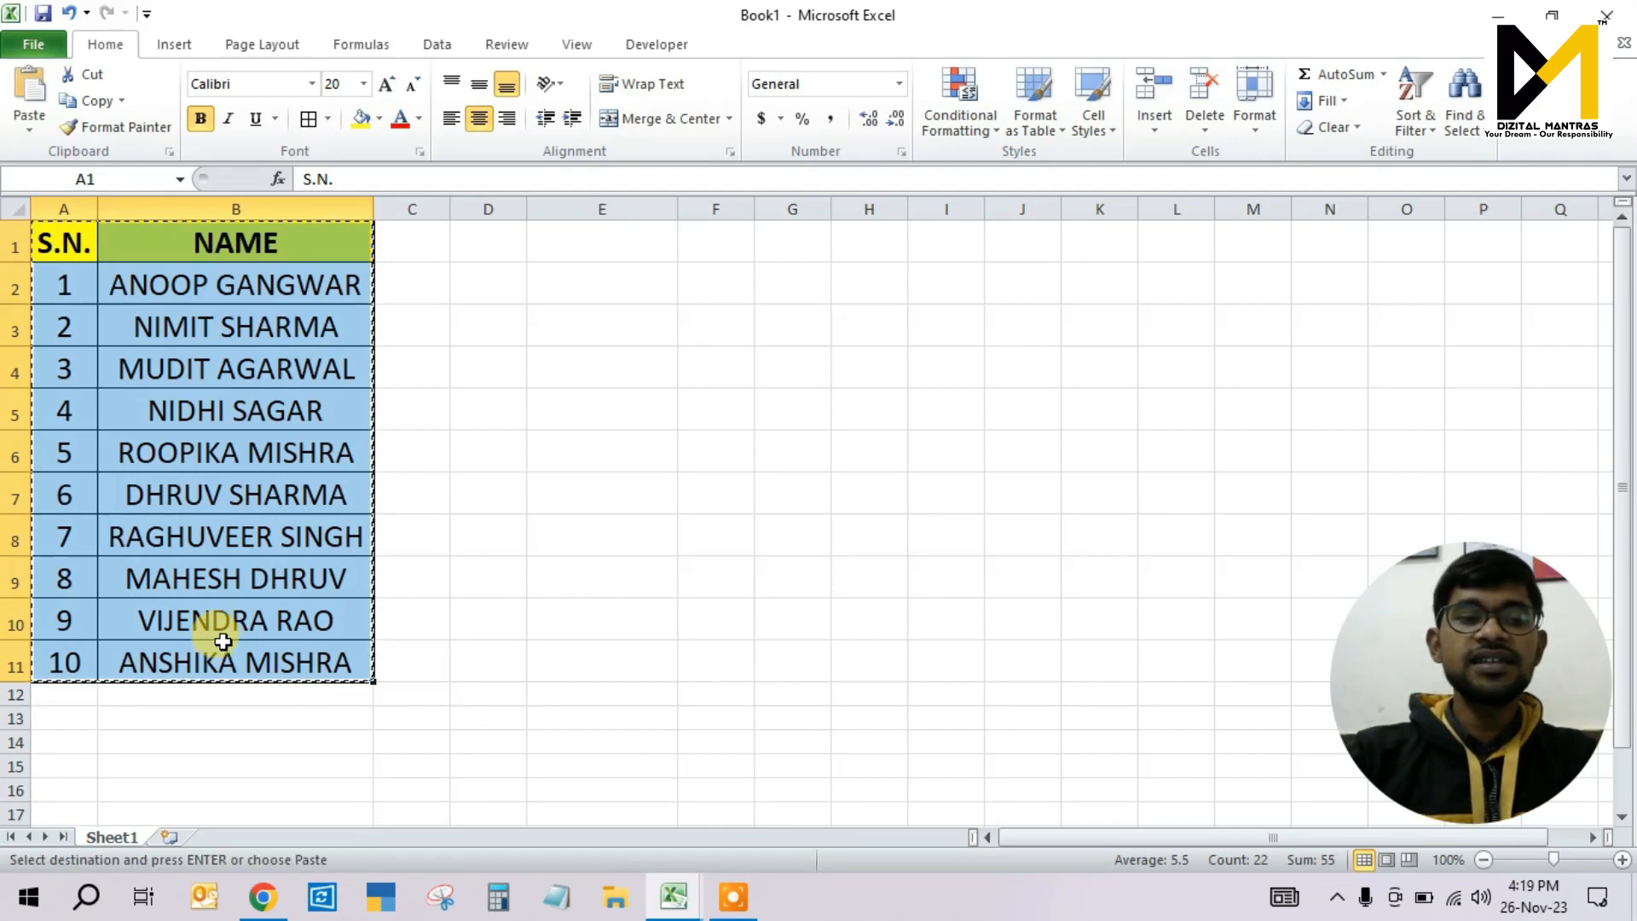
pyautogui.rightClick(152, 415)
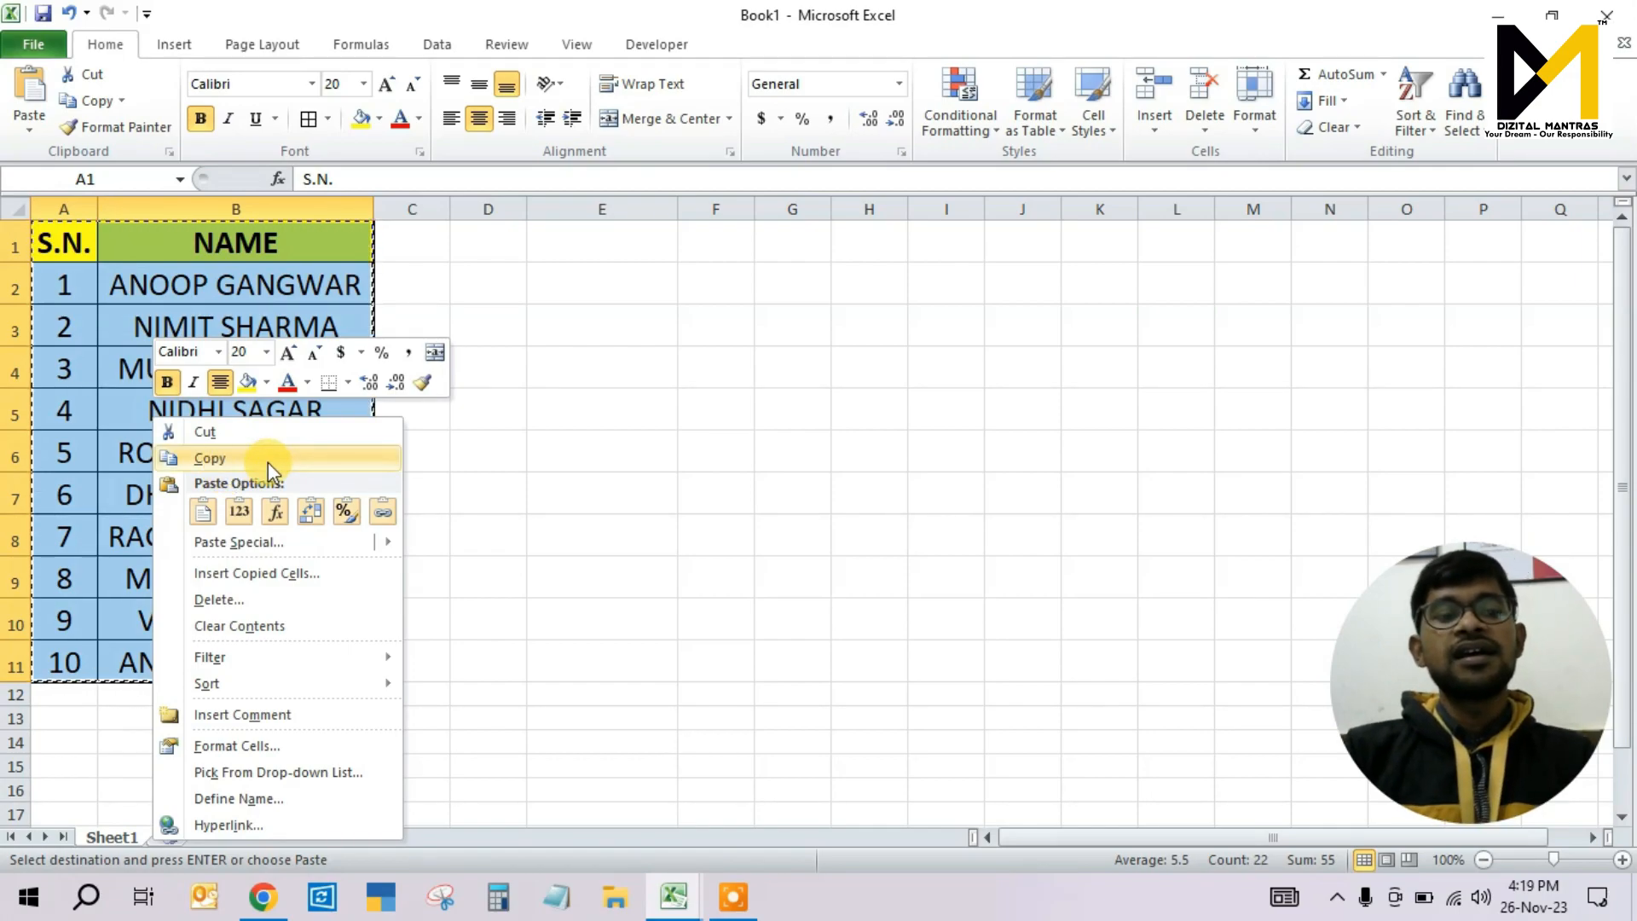
pyautogui.click(336, 468)
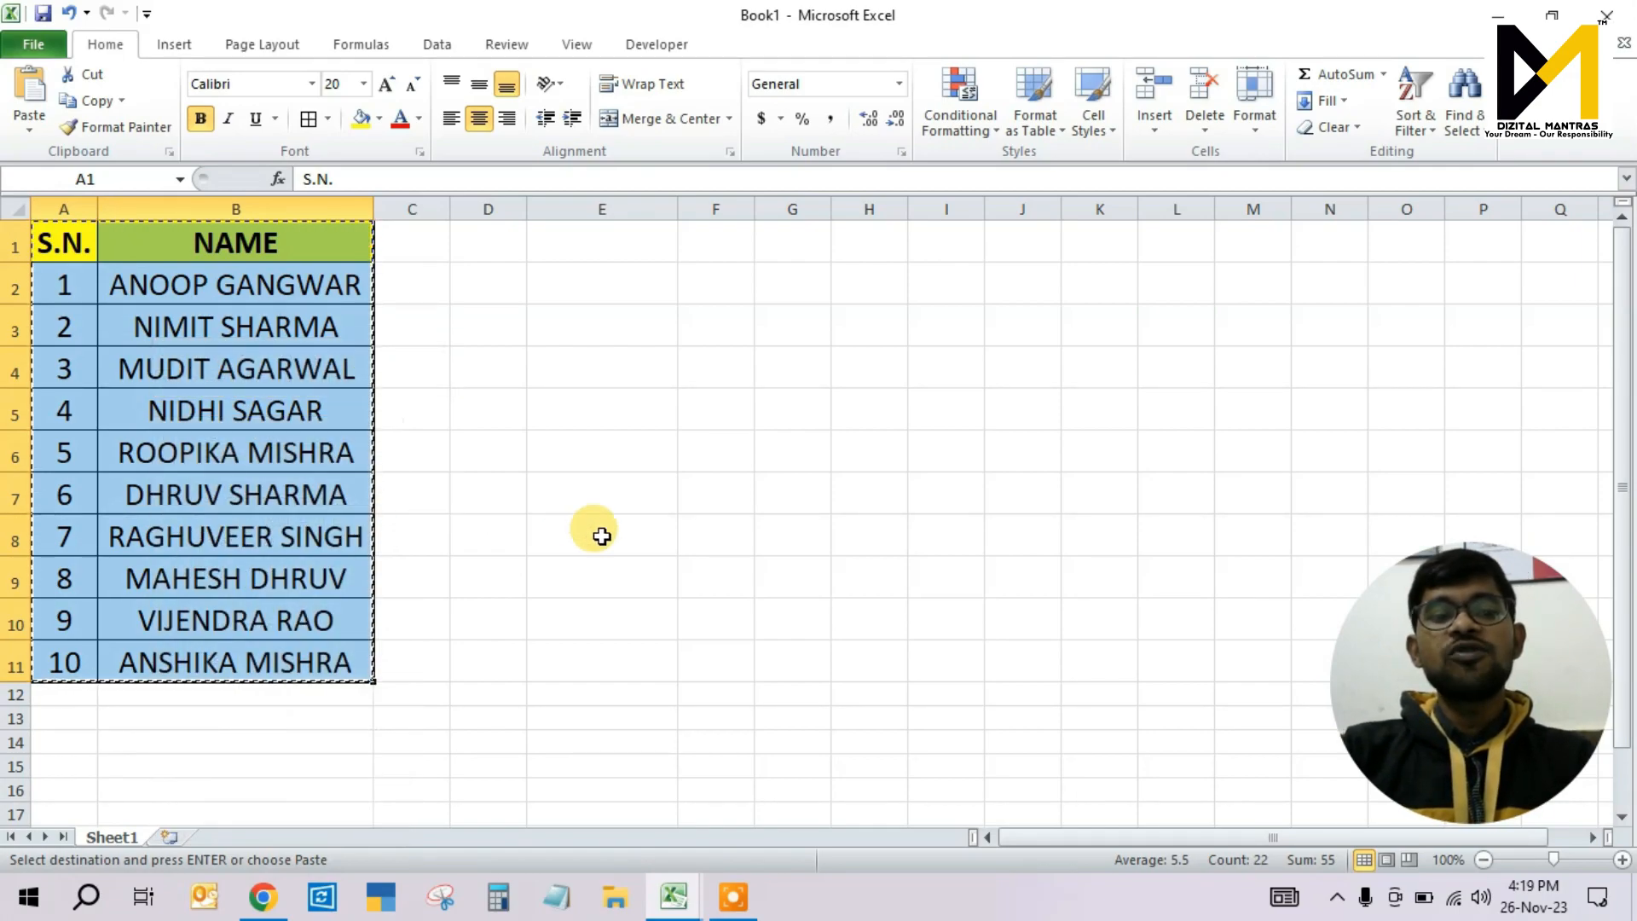
pyautogui.click(601, 652)
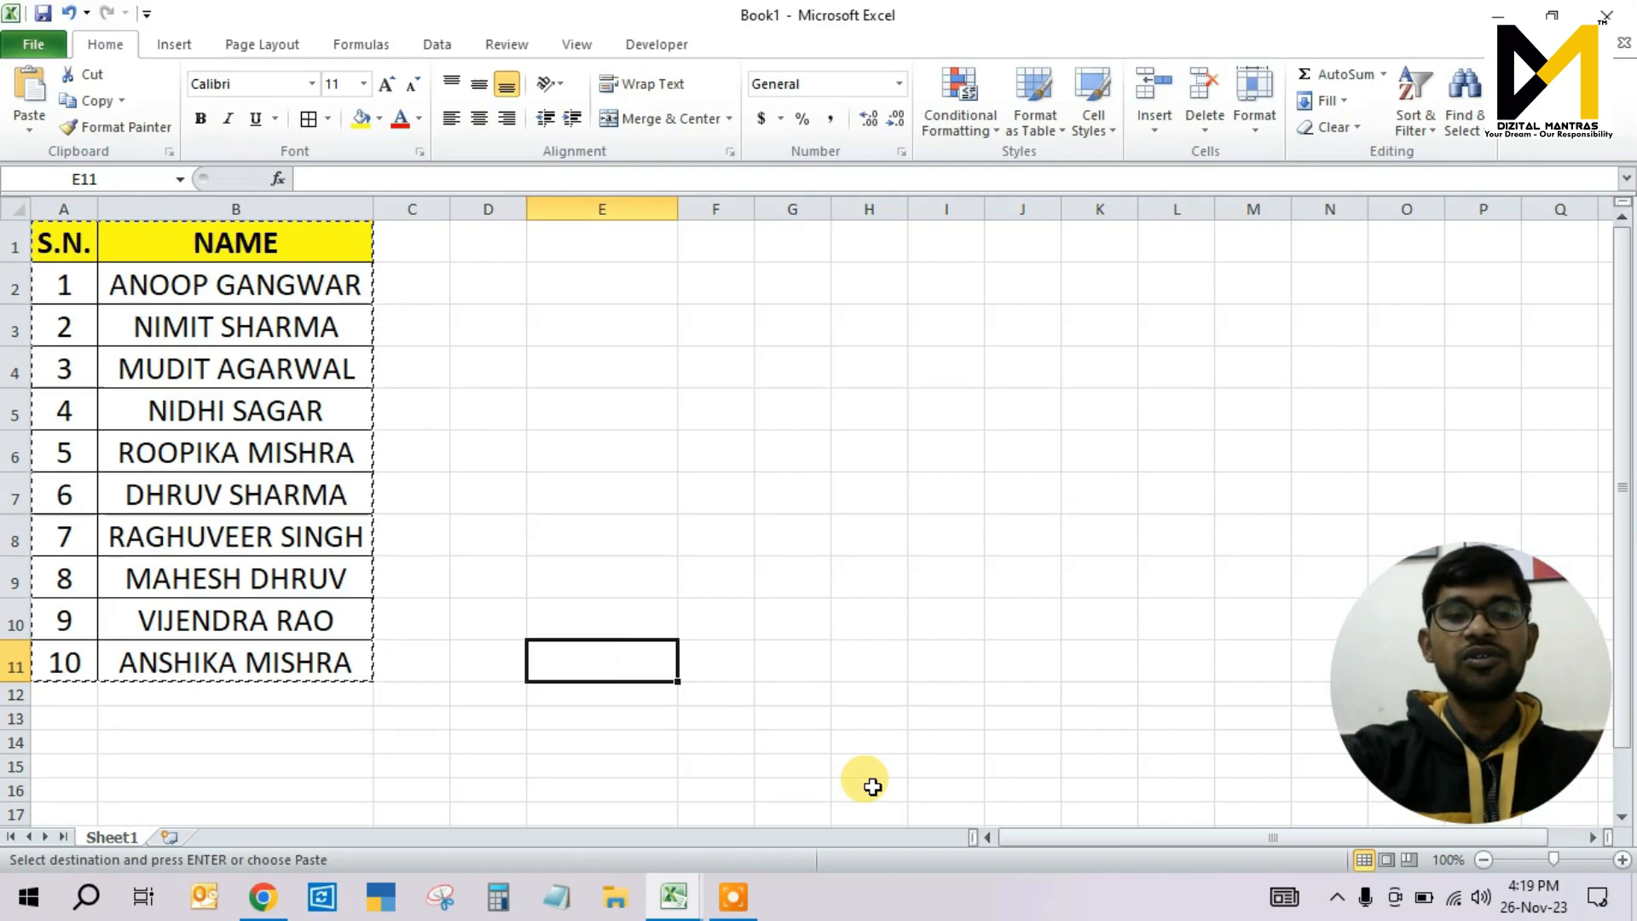
pyautogui.hotkey('ctrl', 'alt', 'v')
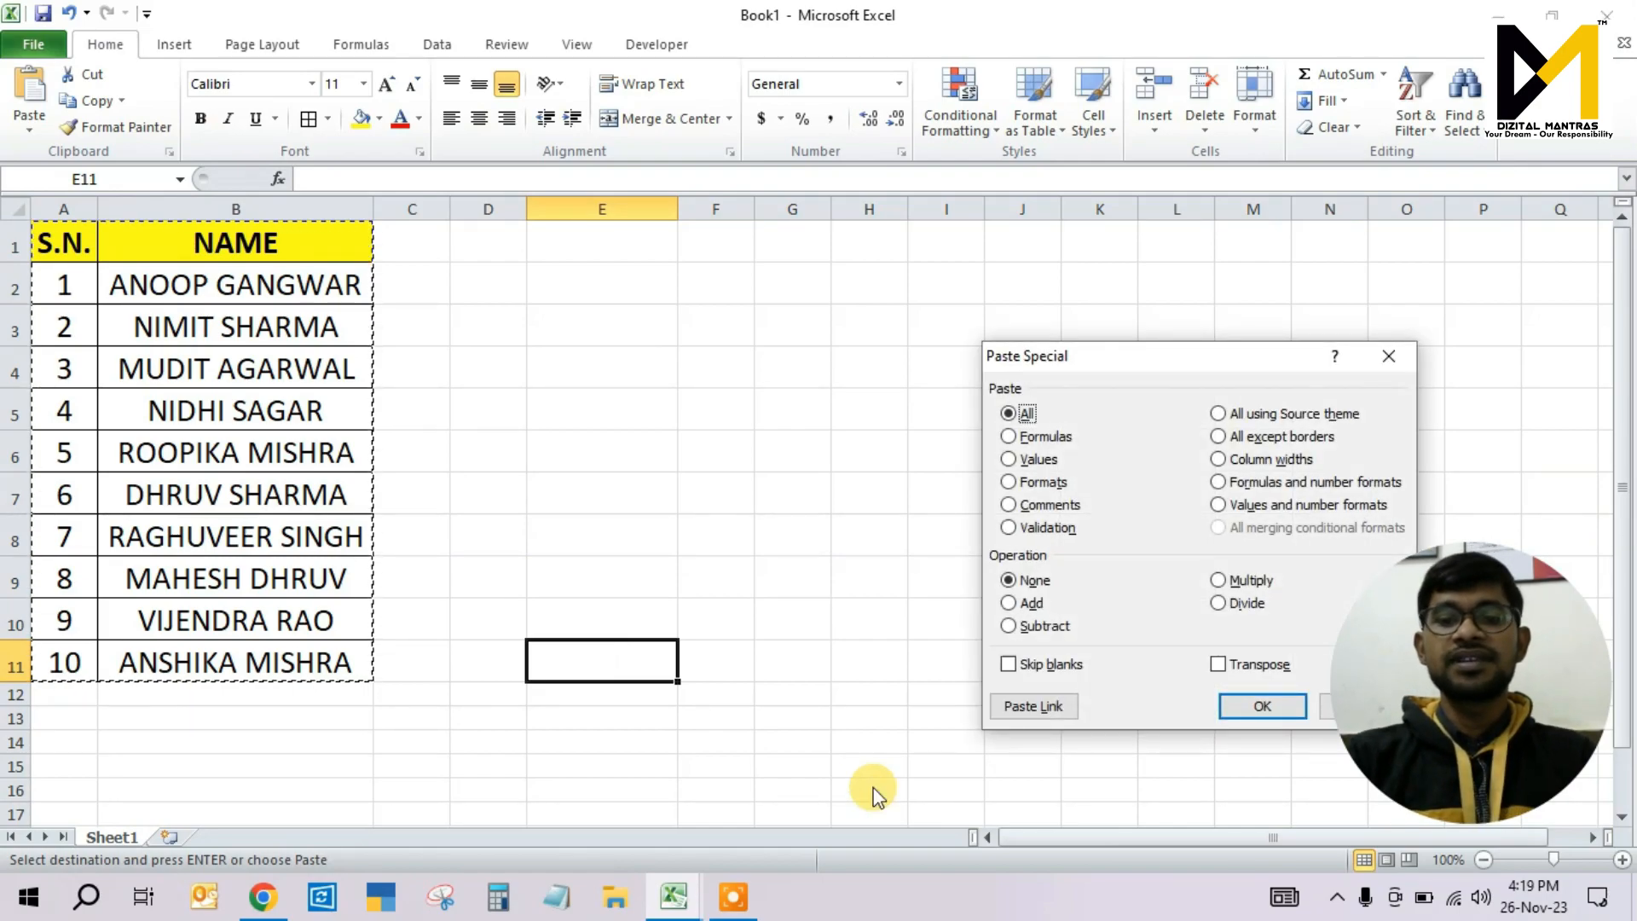
pyautogui.moveTo(1122, 363); pyautogui.dragTo(963, 347)
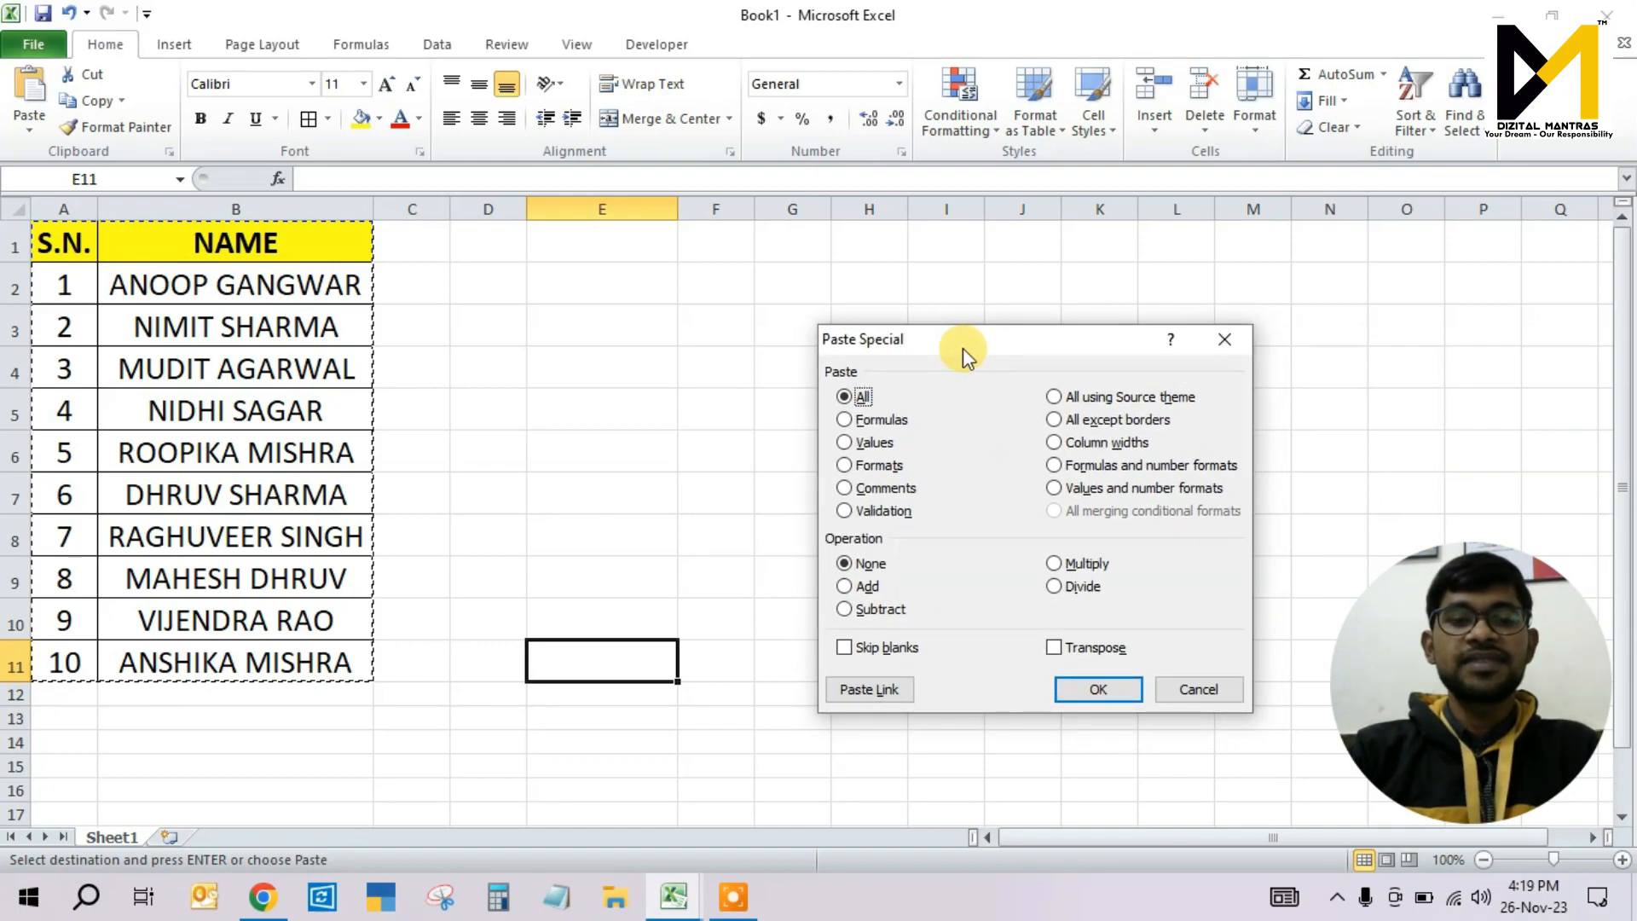
pyautogui.click(1225, 341)
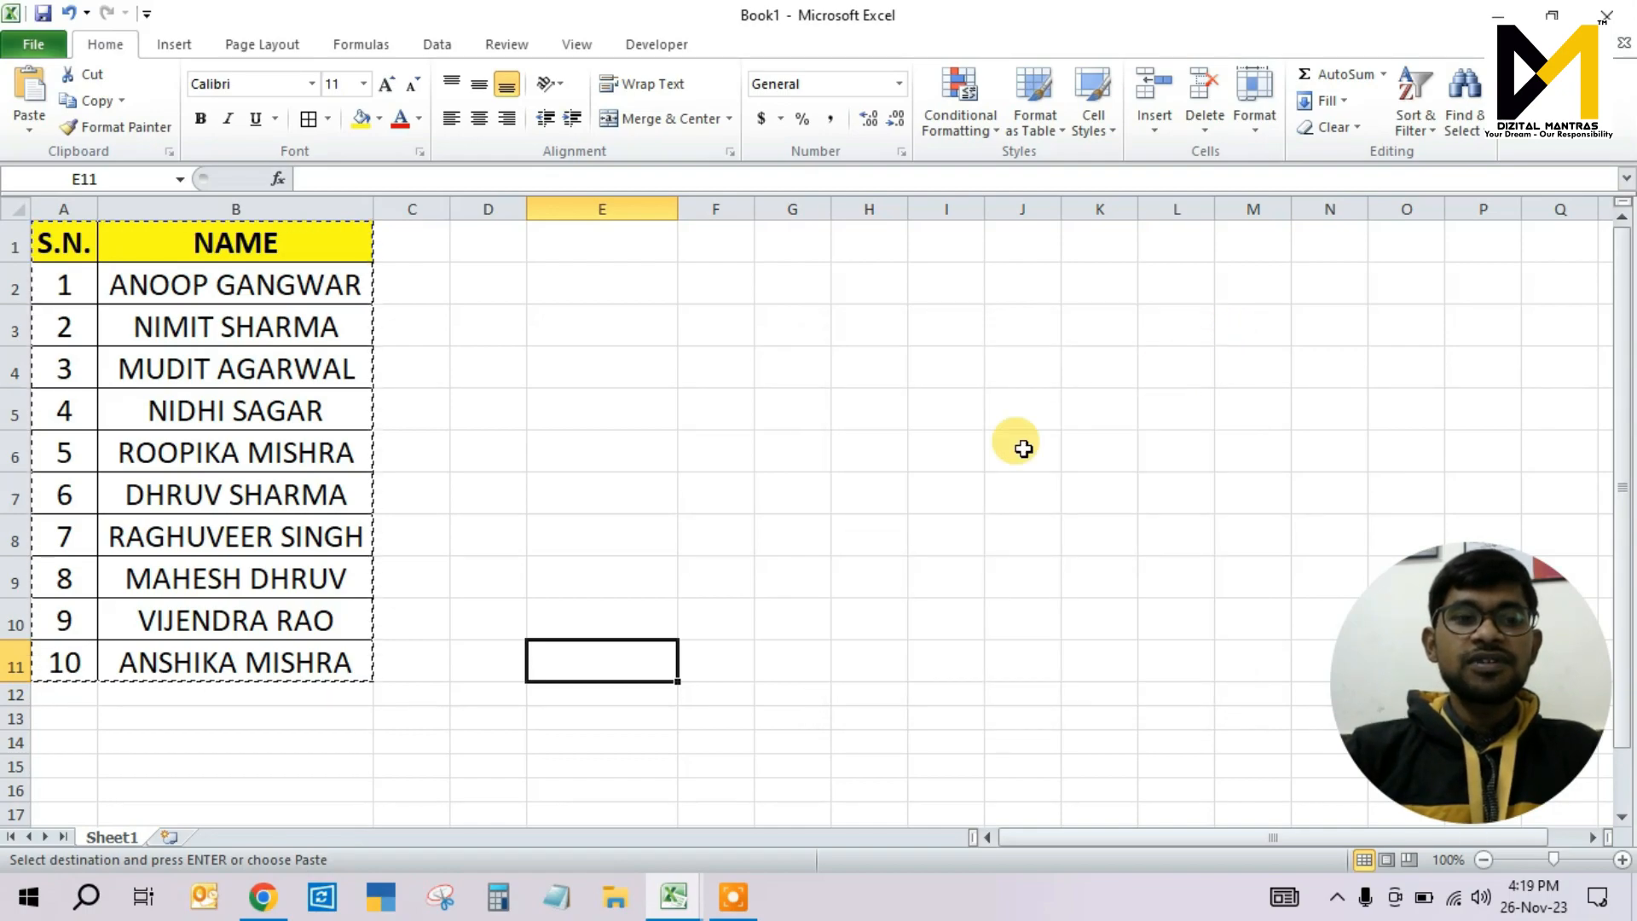
# Step: Paste the copied S.N. and NAME table at E11 using Paste Special with All and Transpose
pyautogui.click(603, 712)
pyautogui.click(582, 657)
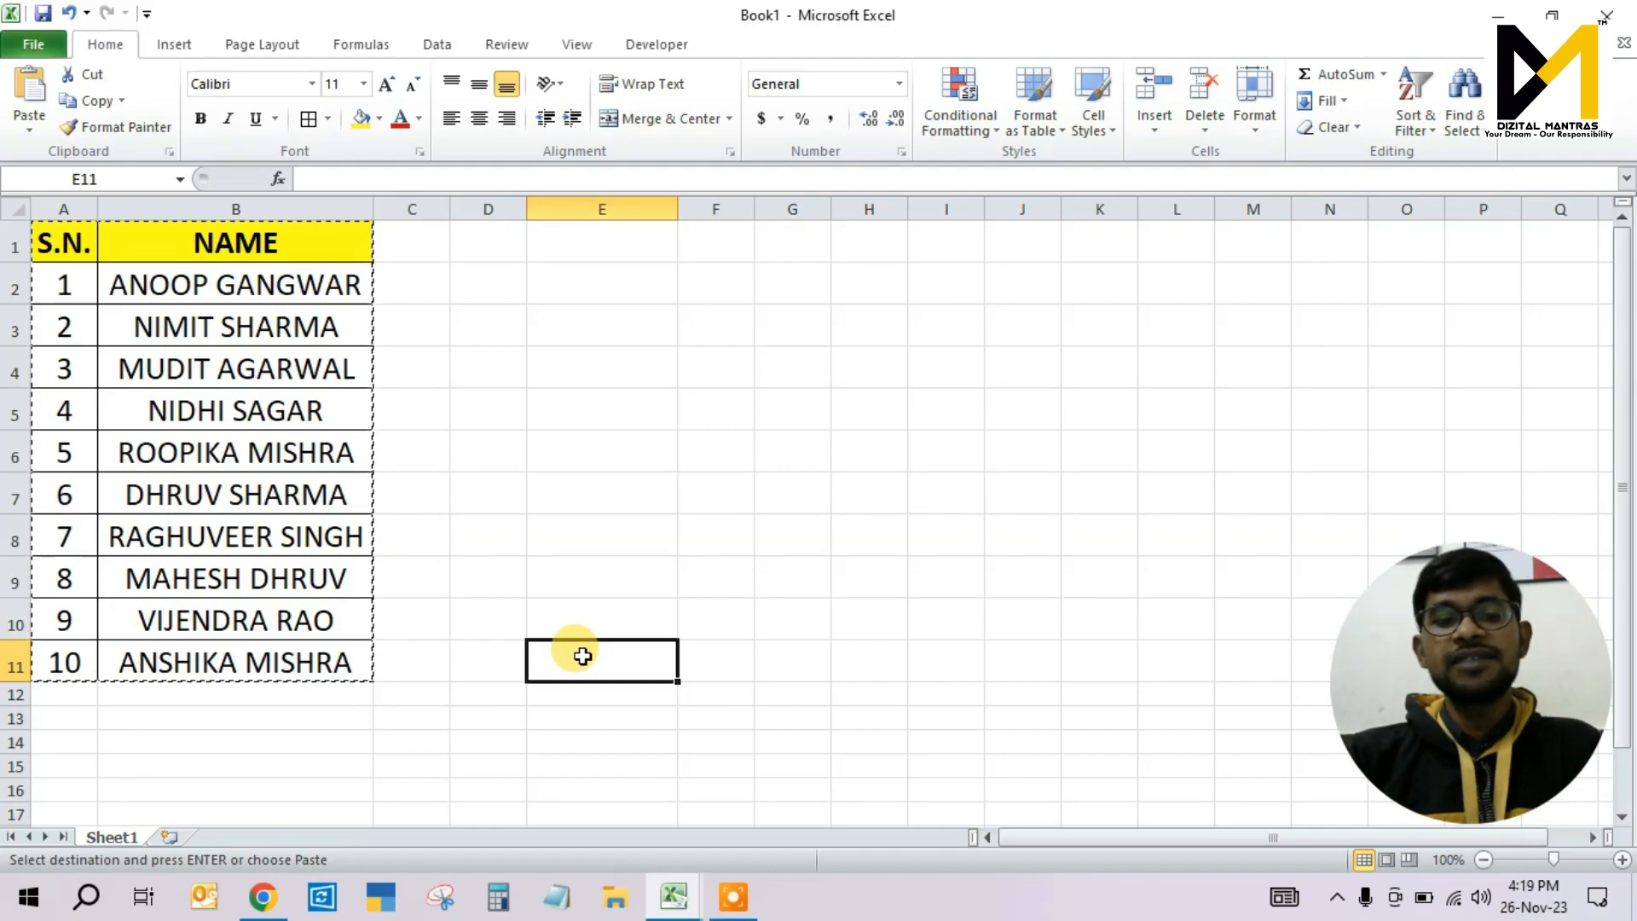
pyautogui.rightClick(583, 657)
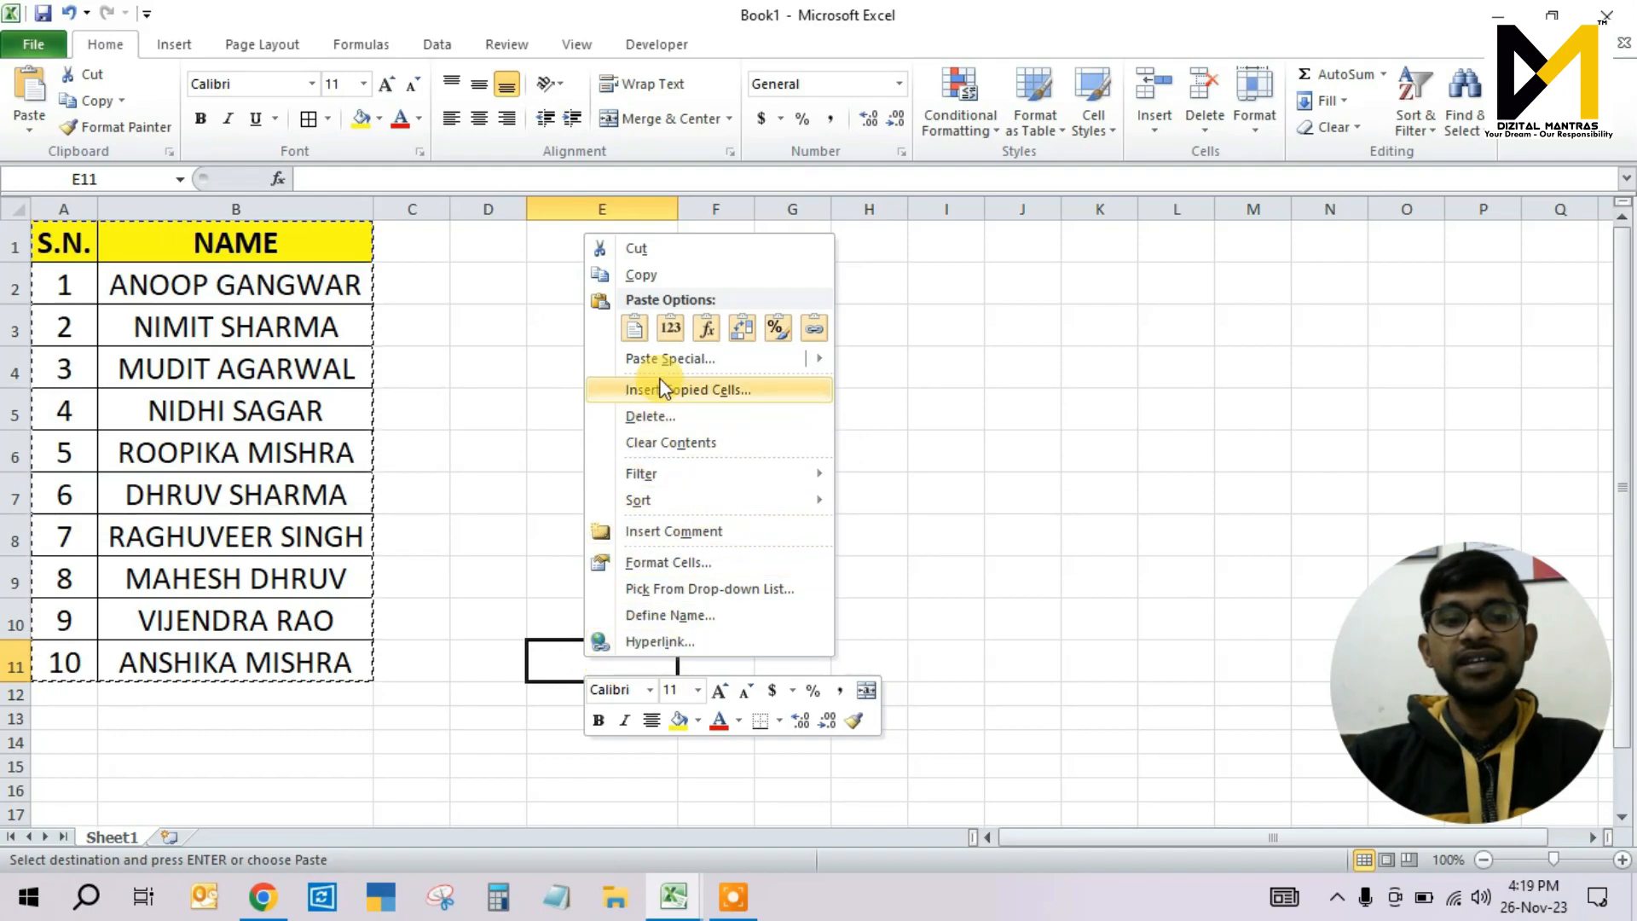
pyautogui.moveTo(679, 358)
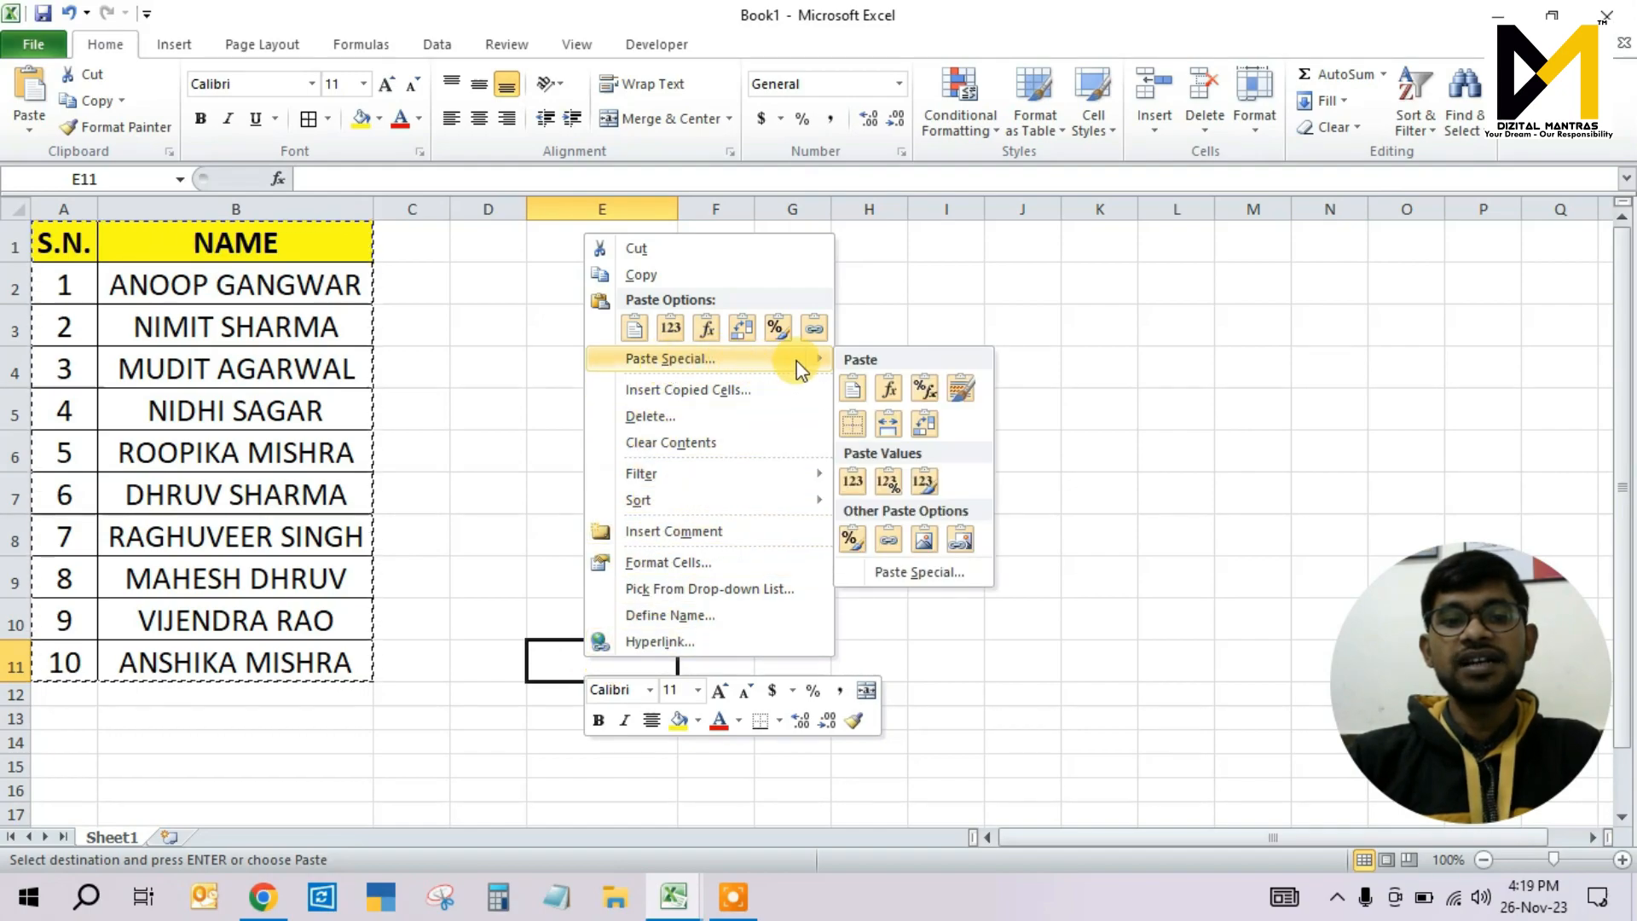
pyautogui.click(935, 570)
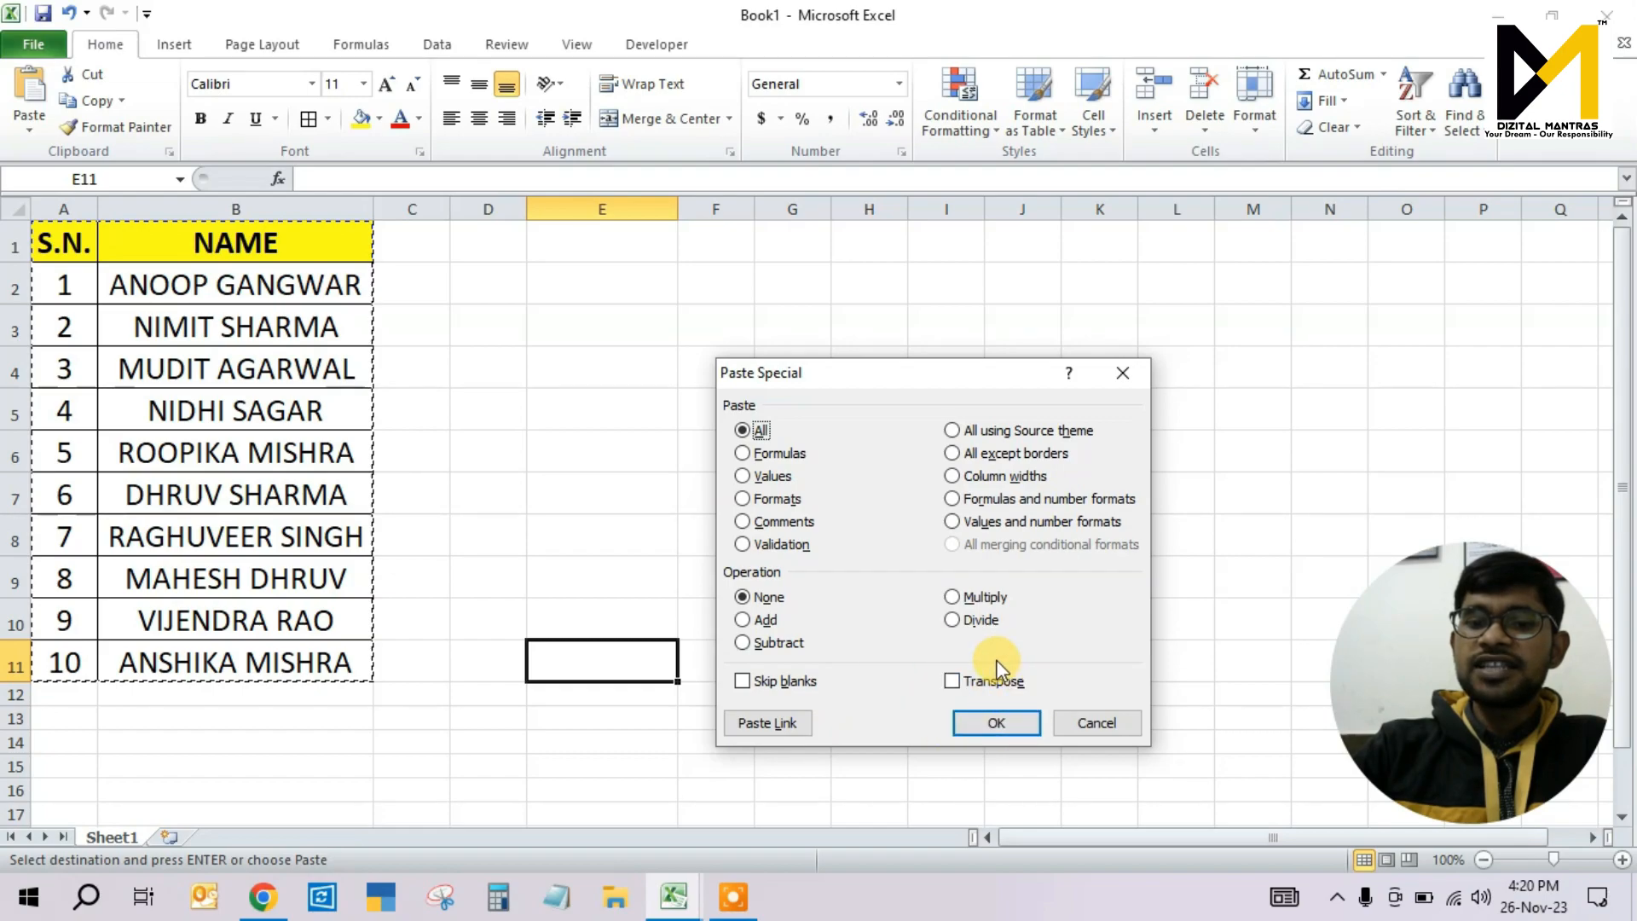
pyautogui.click(950, 679)
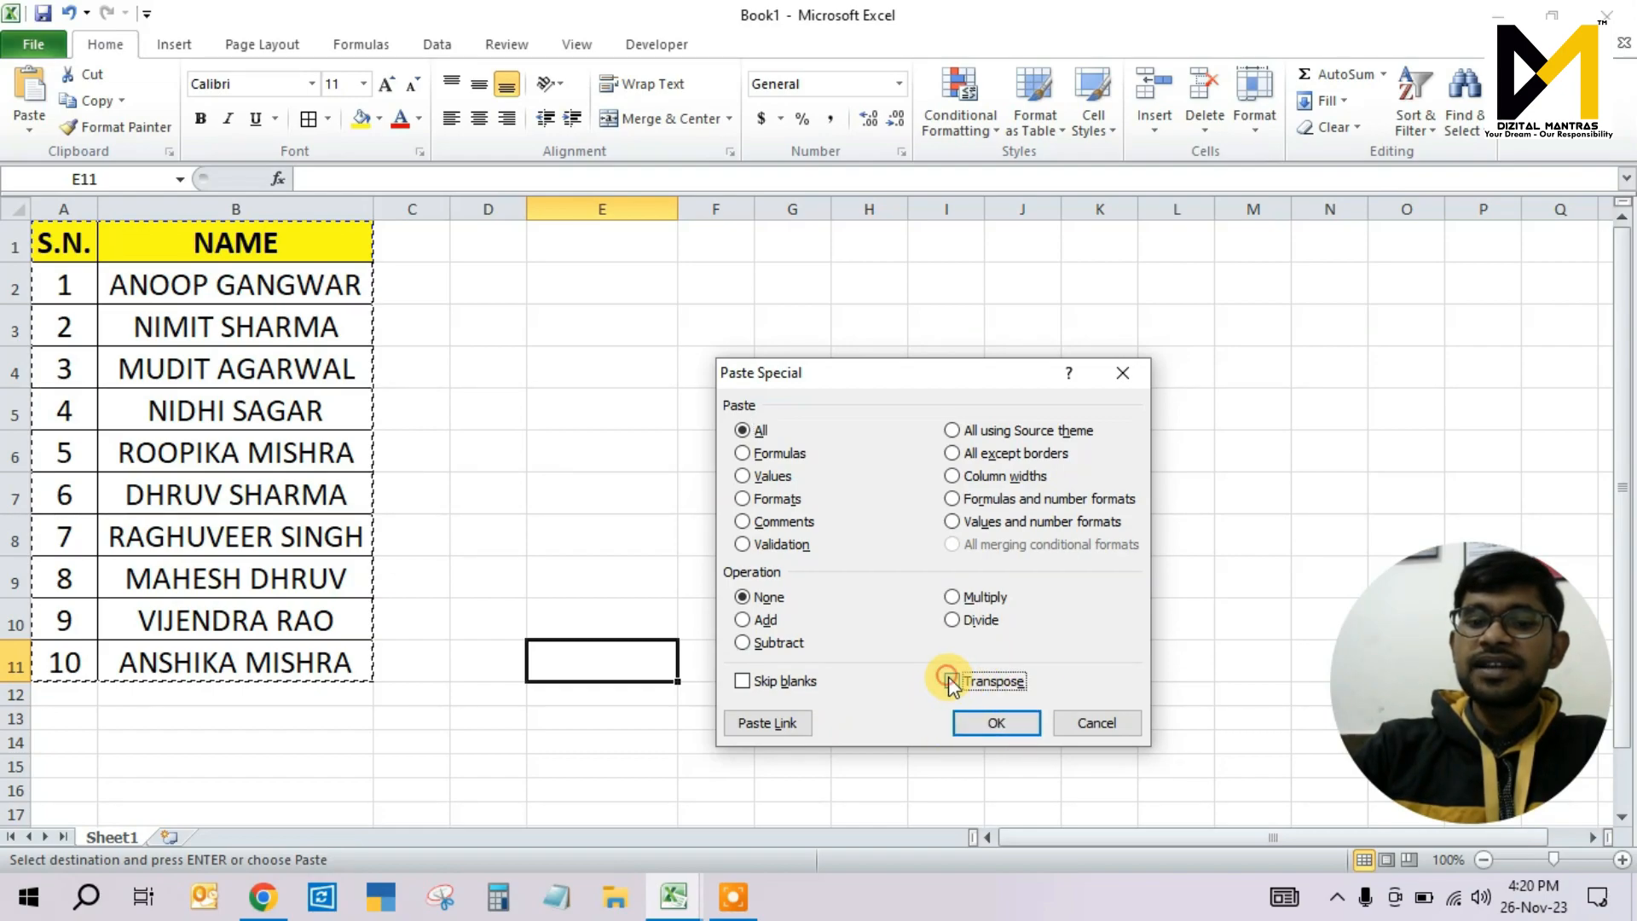
pyautogui.click(997, 723)
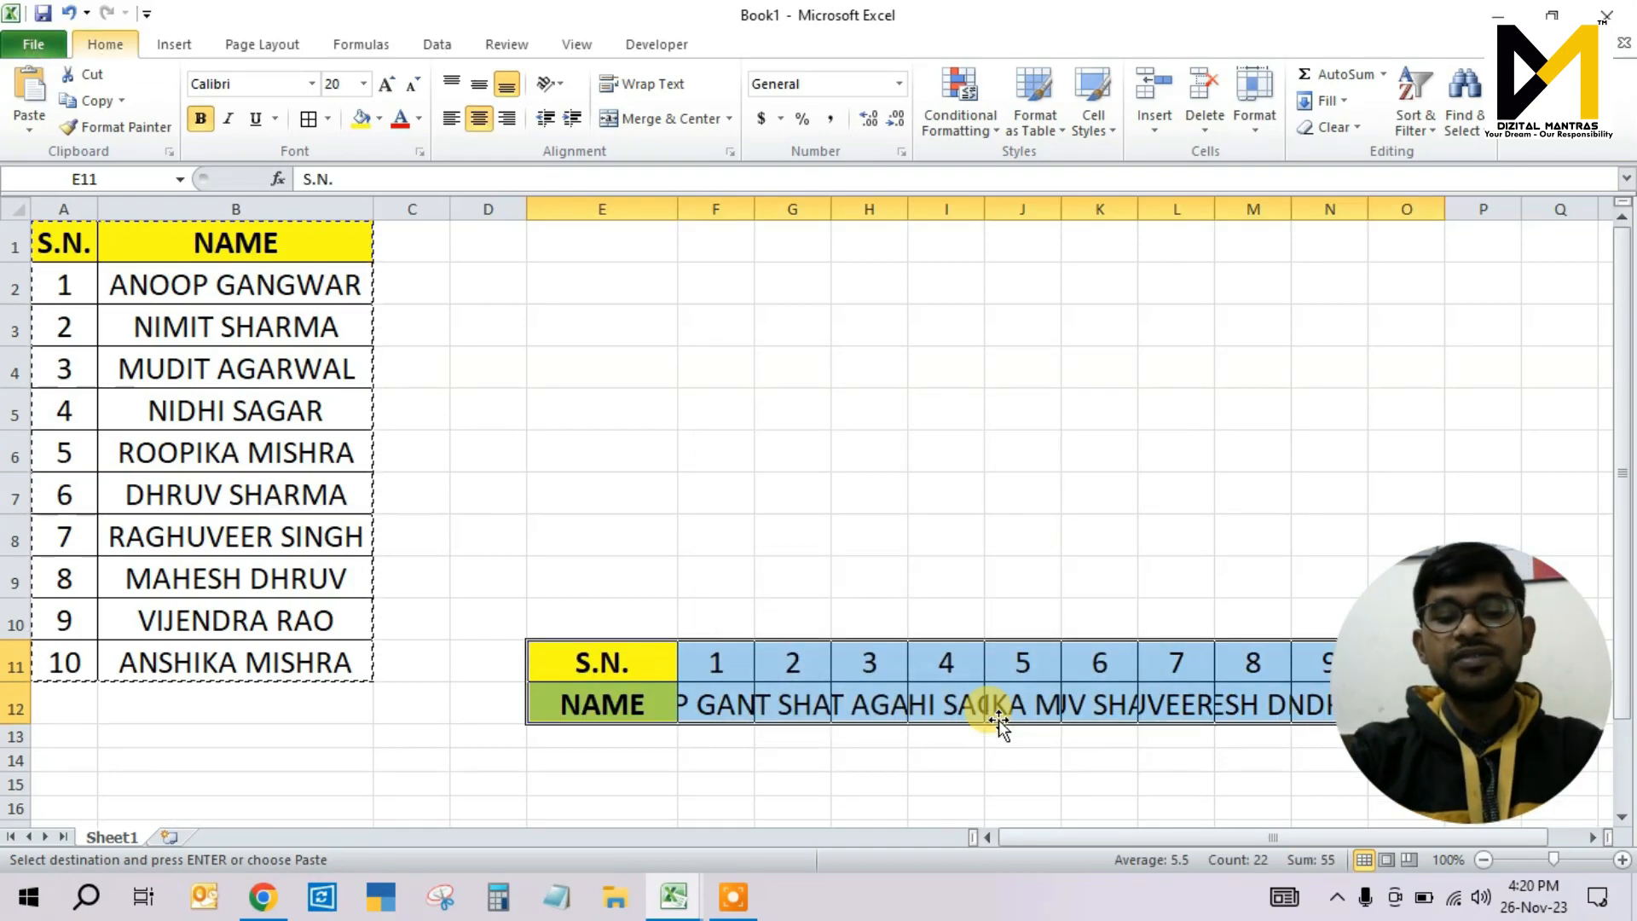
# Step: AutoFit the column widths of the transposed table in E11:O12 and end the copy mode
pyautogui.hotkey('alt', 'h')
pyautogui.press('o')
pyautogui.press('i')
pyautogui.press('Down')
pyautogui.press('Up')
pyautogui.press('Escape')
# Step: Compare the S.N. and NAME rows of the transposed table with the columns of the original table
pyautogui.press('Right')
pyautogui.press('Down')
pyautogui.press('Up')
pyautogui.press('Down')
pyautogui.press('Up')
pyautogui.press('Down')
pyautogui.press('Right')
pyautogui.press('Up')
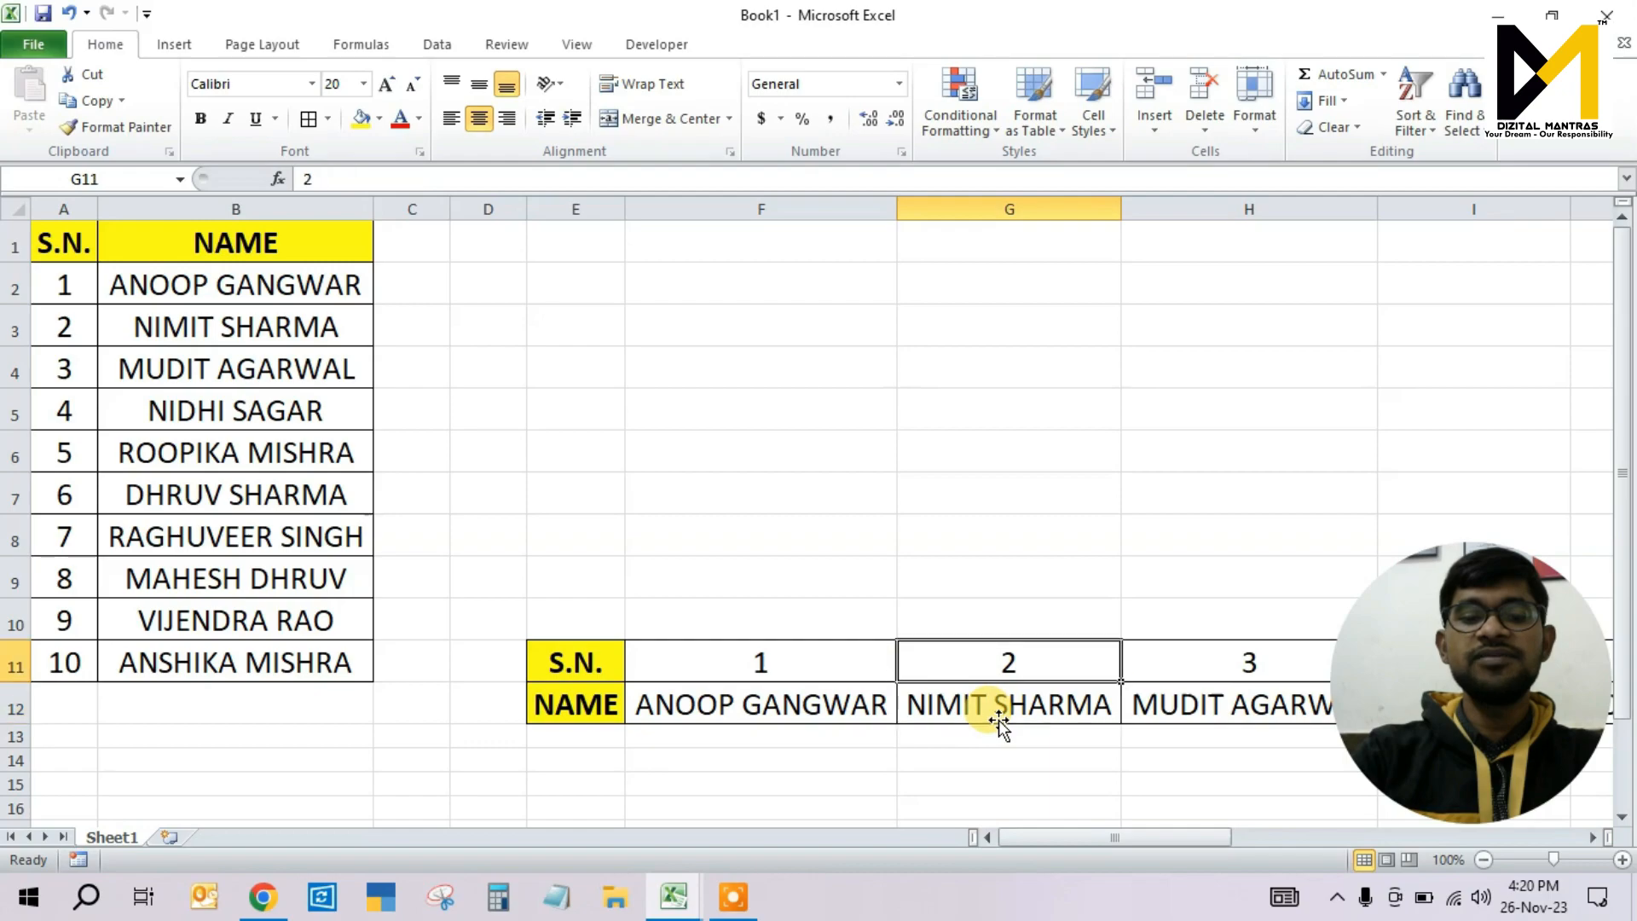
pyautogui.press('Left')
pyautogui.press('Left')
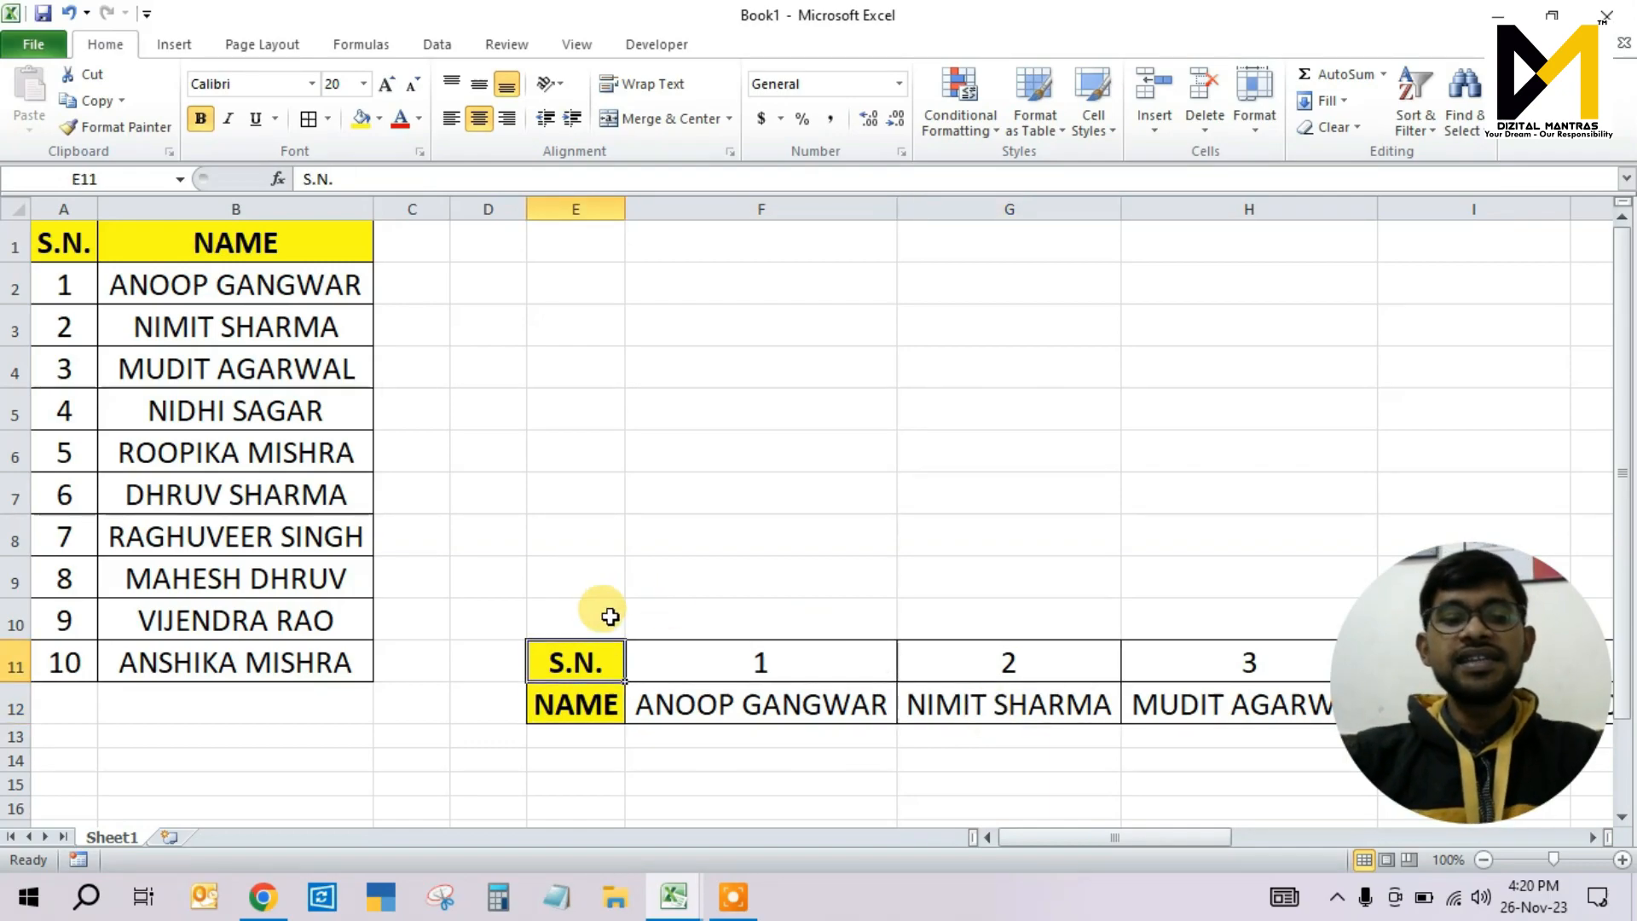
pyautogui.moveTo(585, 649); pyautogui.dragTo(1240, 658)
pyautogui.moveTo(587, 714); pyautogui.dragTo(1333, 705)
pyautogui.click(623, 502)
pyautogui.moveTo(62, 243); pyautogui.dragTo(207, 611)
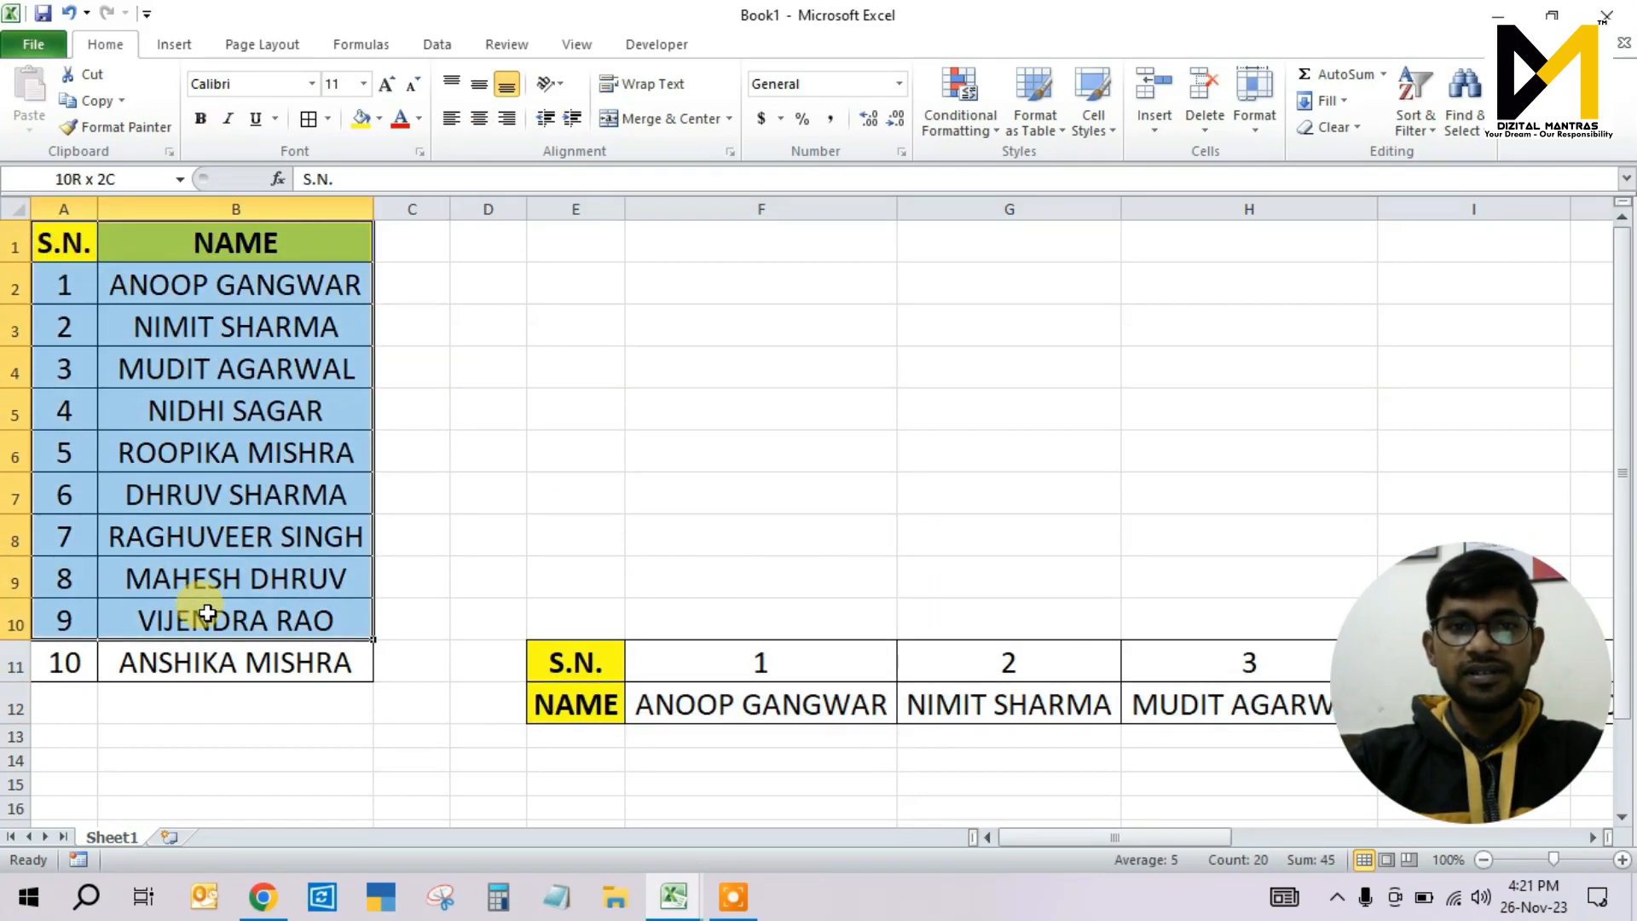
pyautogui.click(456, 645)
pyautogui.moveTo(81, 251); pyautogui.dragTo(220, 529)
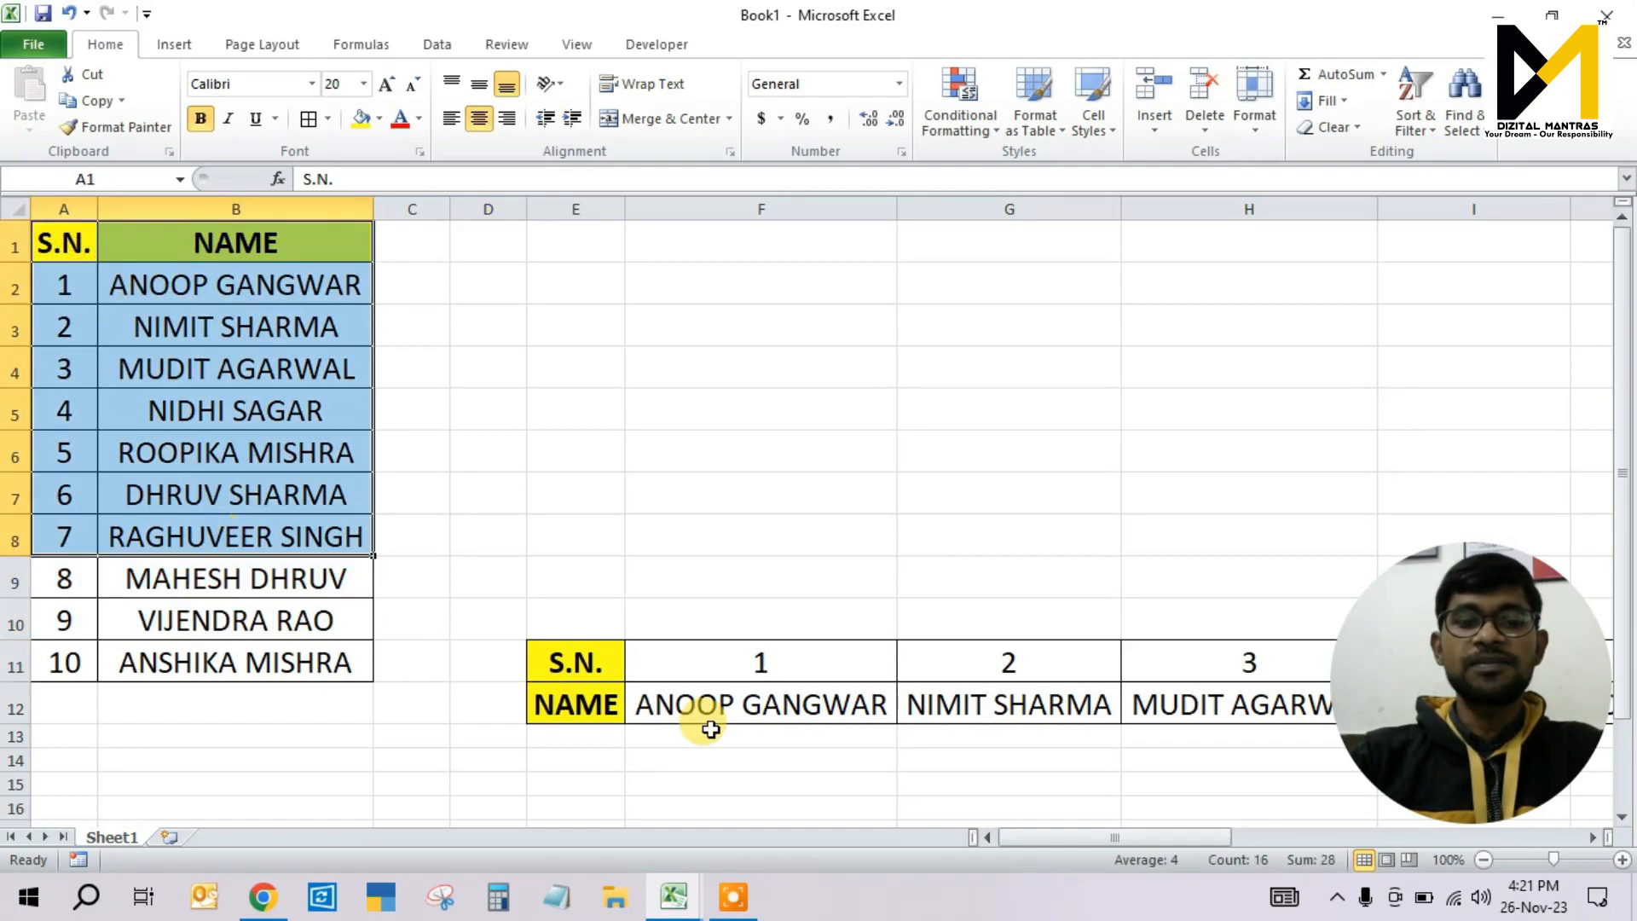
pyautogui.click(682, 703)
pyautogui.moveTo(585, 655); pyautogui.dragTo(1008, 658)
pyautogui.moveTo(566, 705); pyautogui.dragTo(943, 707)
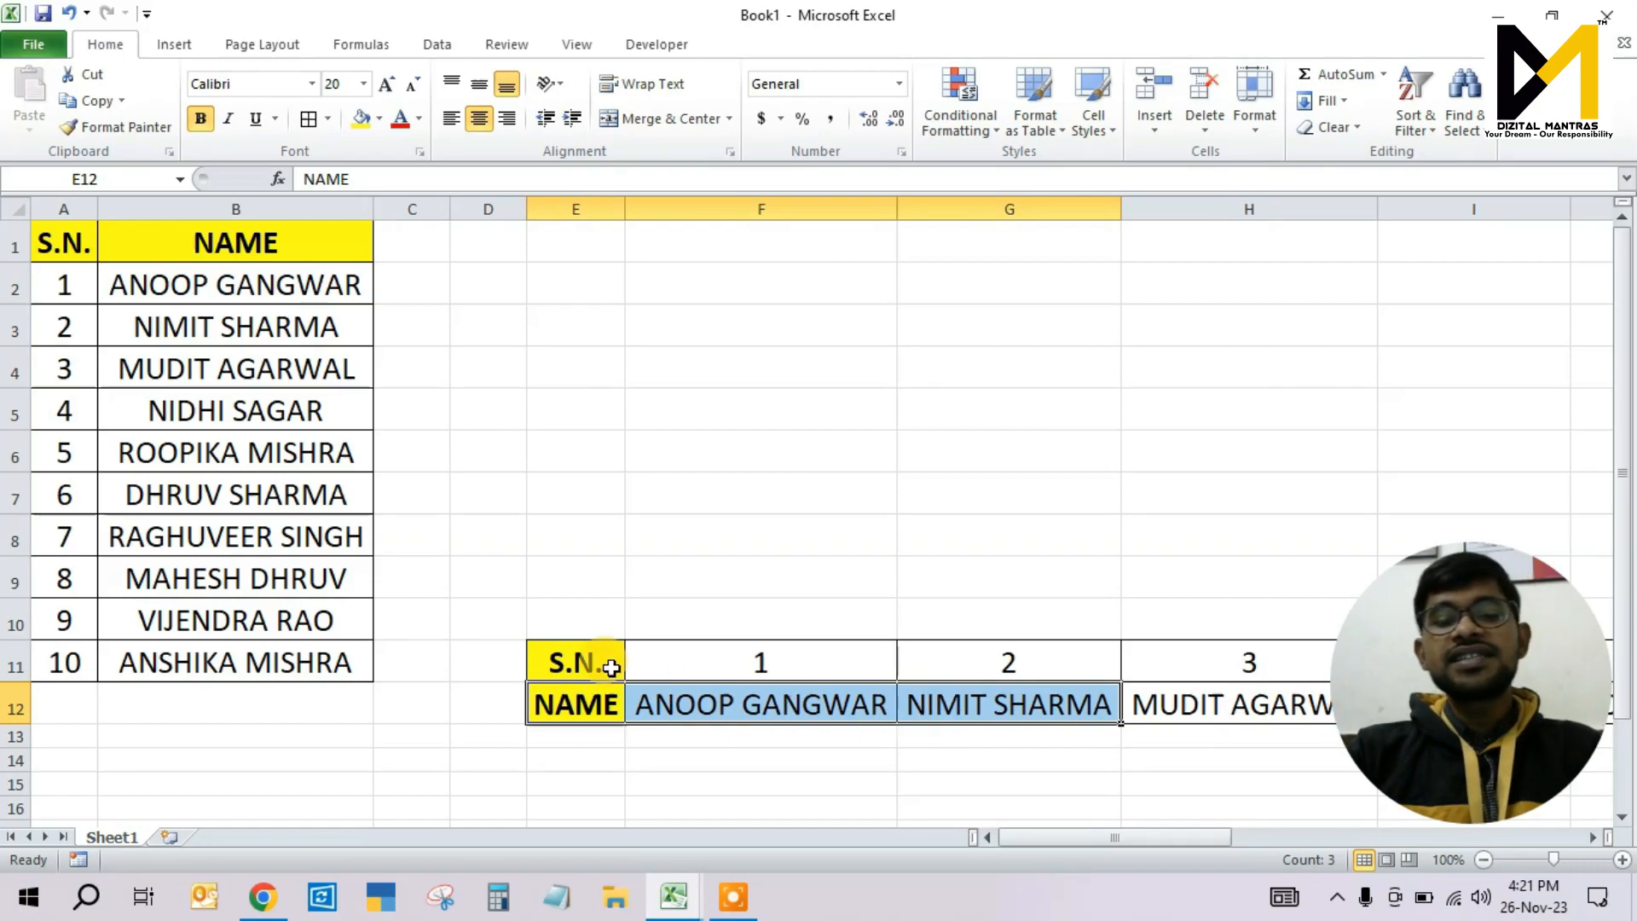
# Step: Delete columns E to O, which hold the transposed table
pyautogui.click(586, 660)
pyautogui.hotkey('ctrl', 'shift', 'Right')
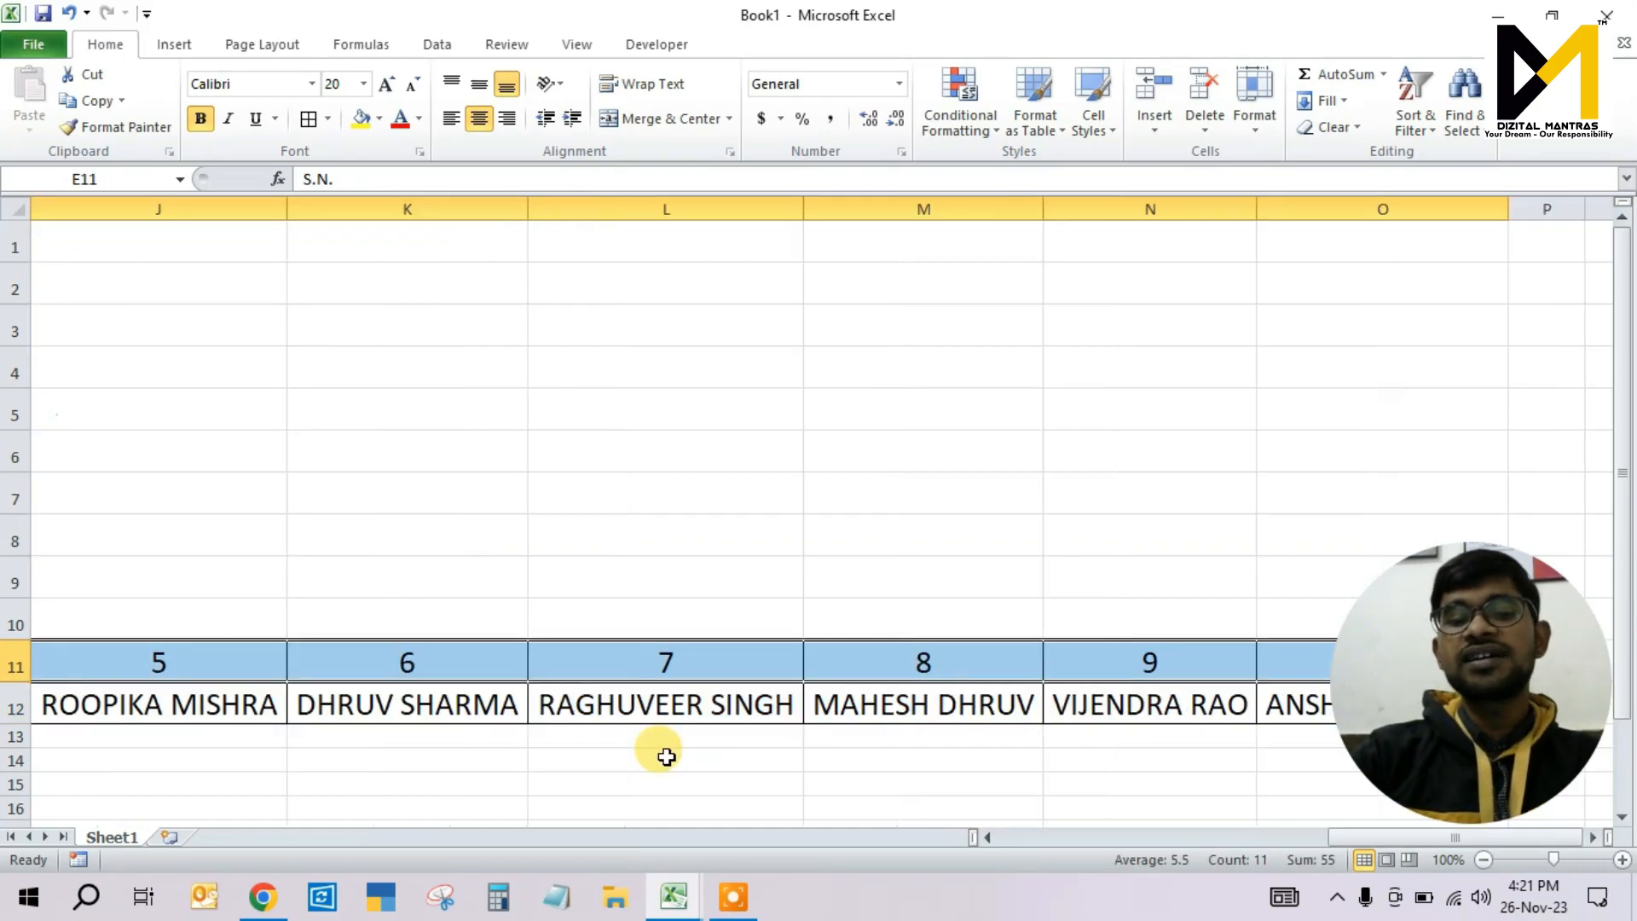
pyautogui.hotkey('ctrl', 'space')
pyautogui.hotkey('ctrl', '-')
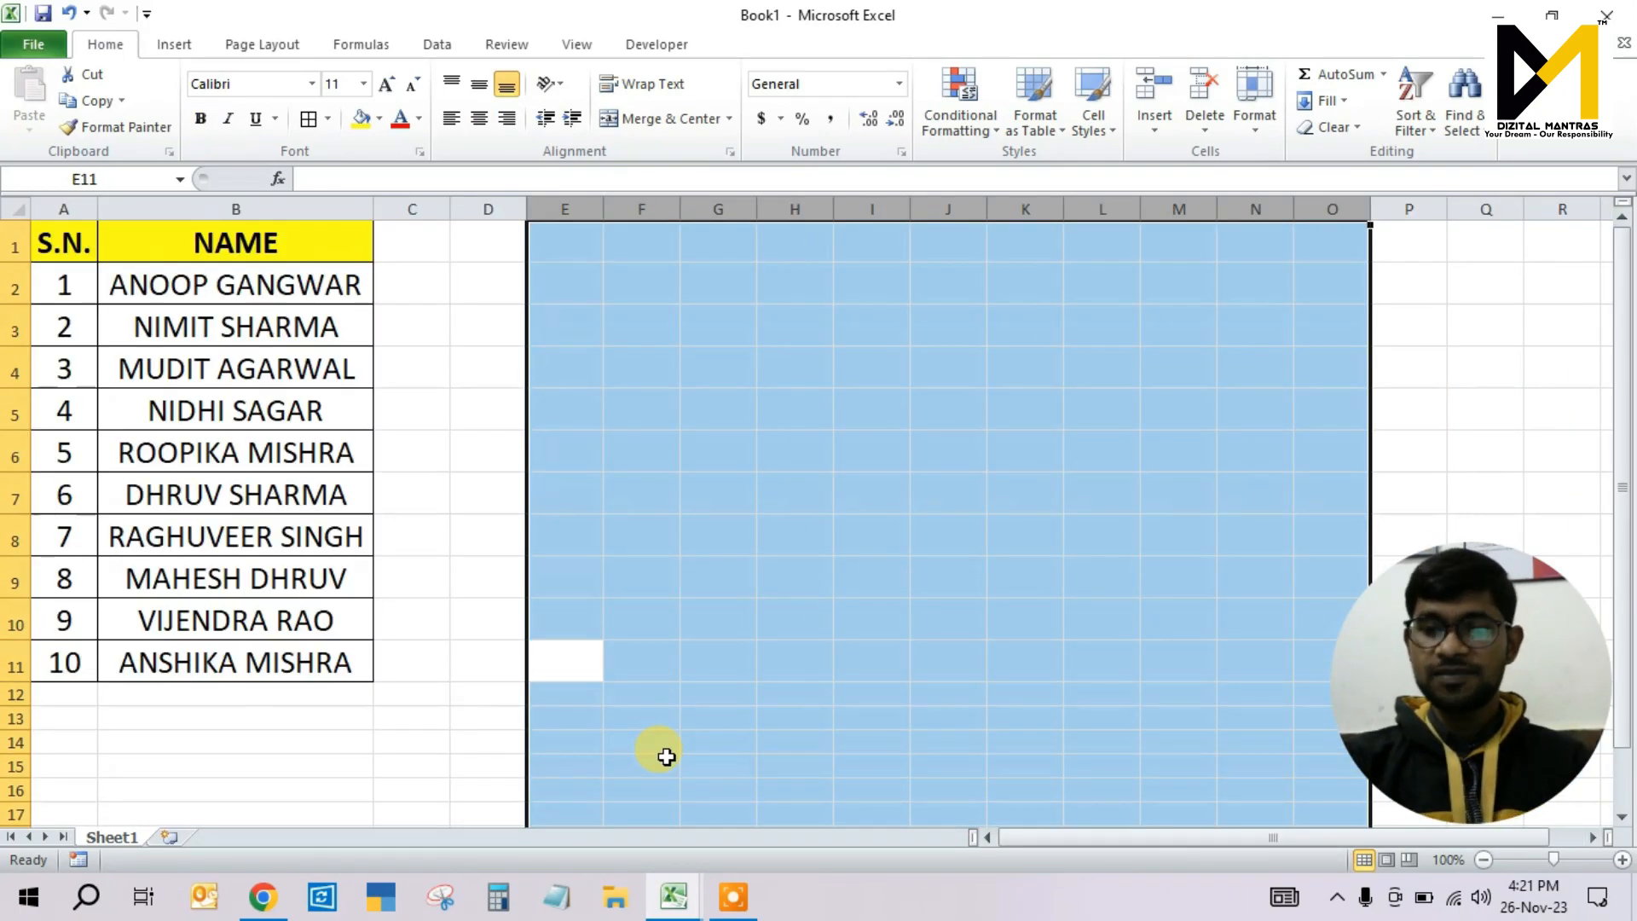
# Step: Examine how many rows and columns the source table A1:B11 spans, including its header row
pyautogui.press('Up')
pyautogui.press('Left')
pyautogui.press('Left')
pyautogui.hotkey('ctrl', 'Home')
pyautogui.press('Down')
pyautogui.press('Up')
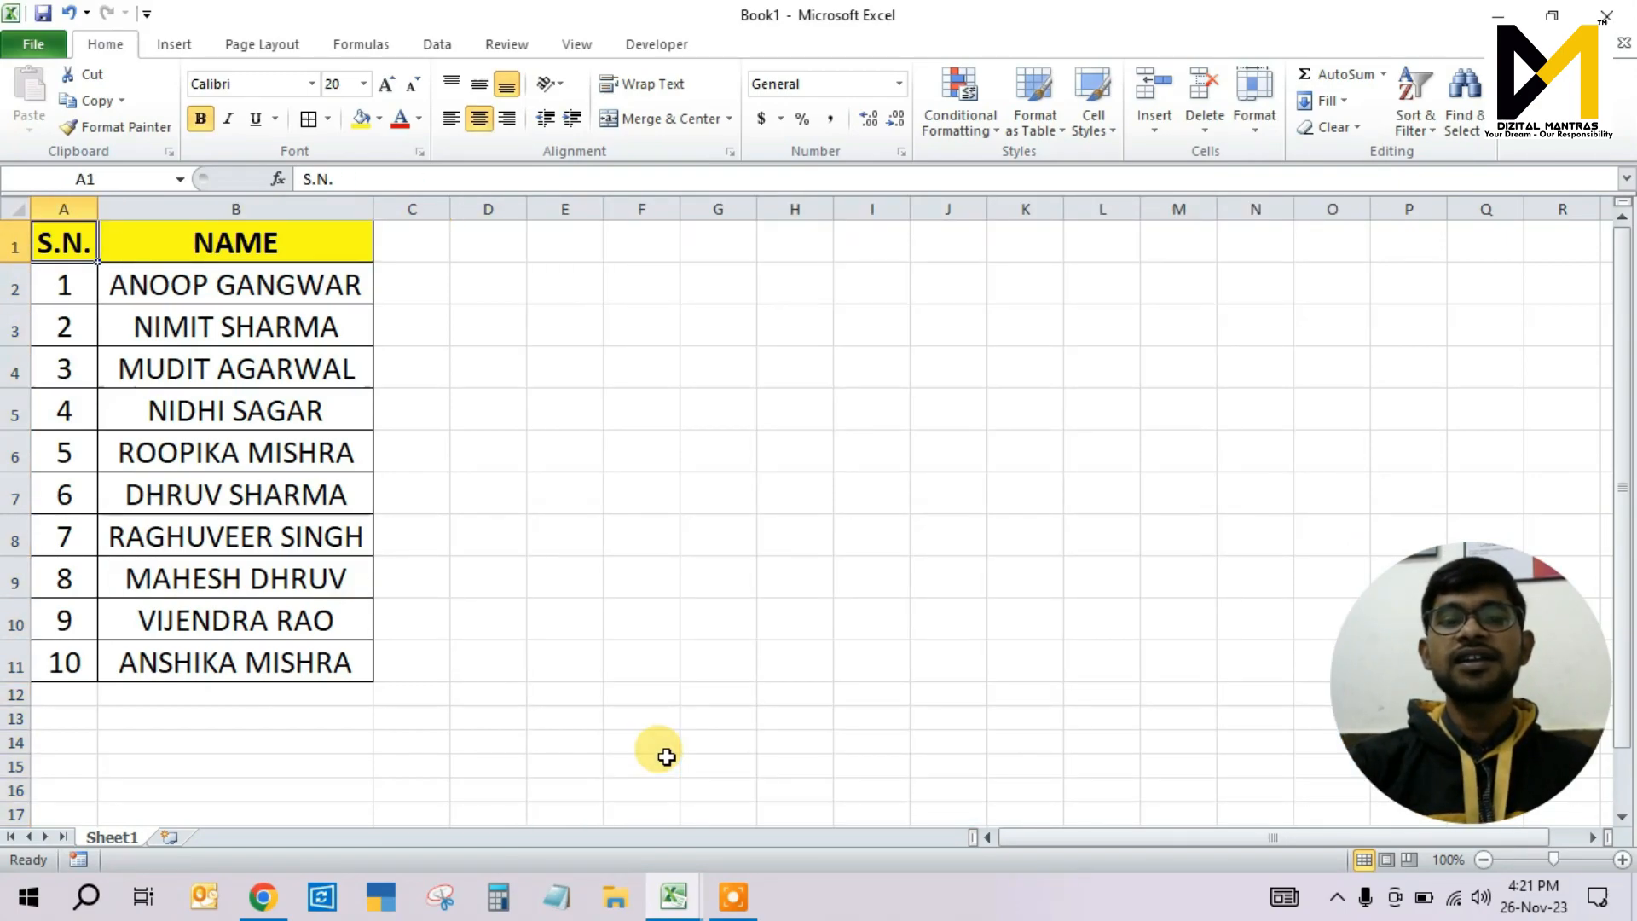
pyautogui.press('Right')
pyautogui.press('Left')
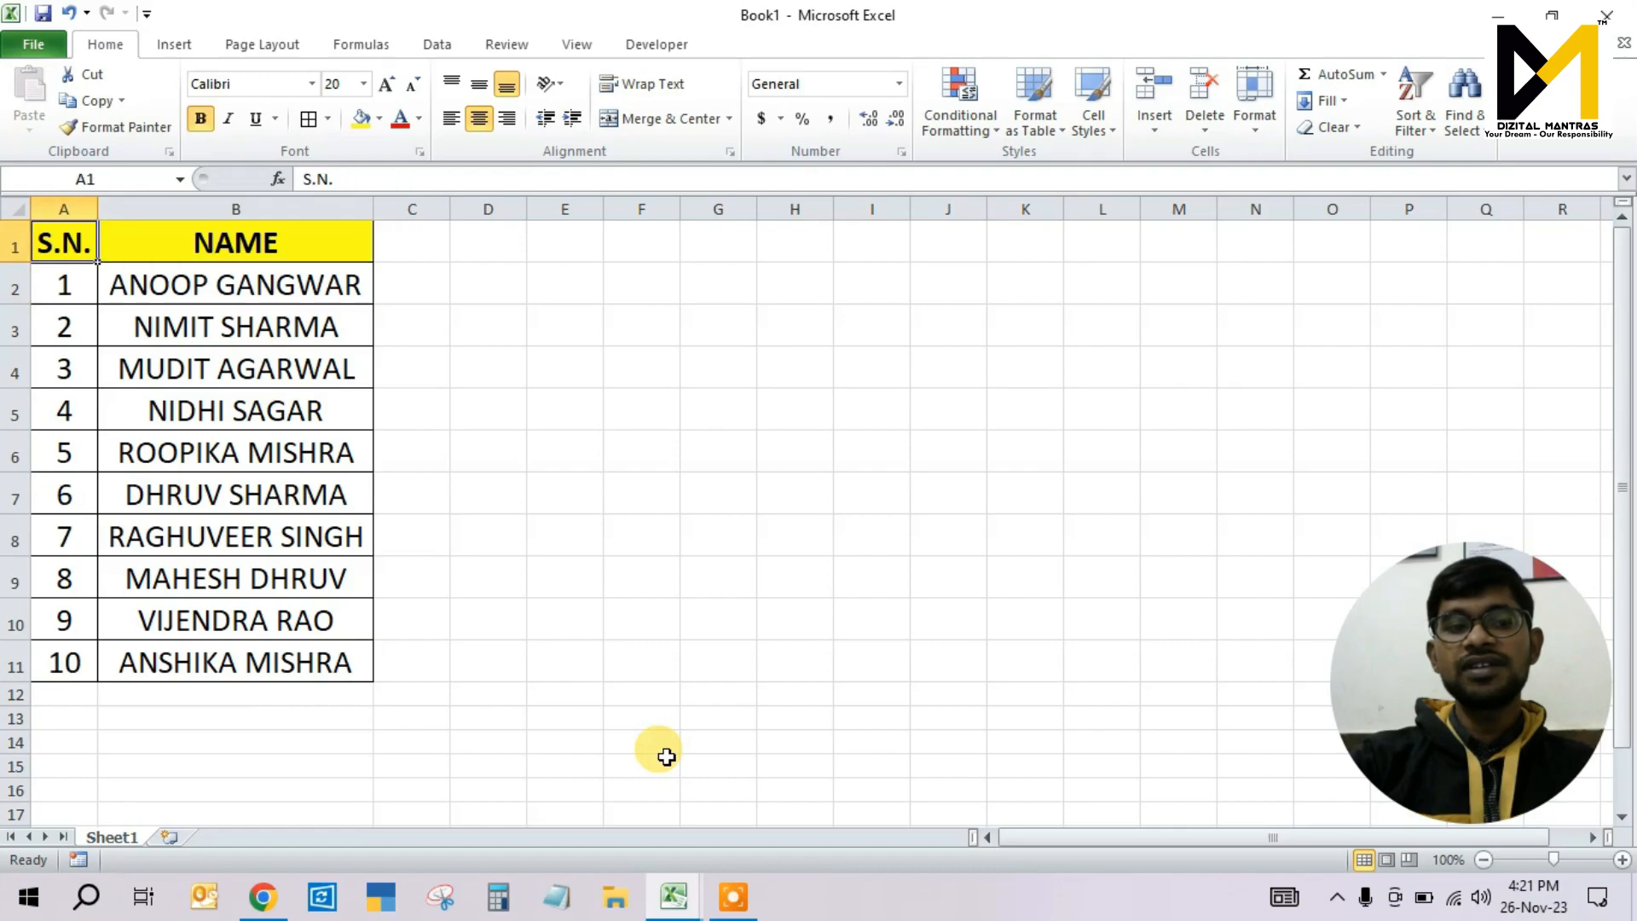
pyautogui.hotkey('ctrl', 'shift', 'Down')
pyautogui.hotkey('shift', 'Right')
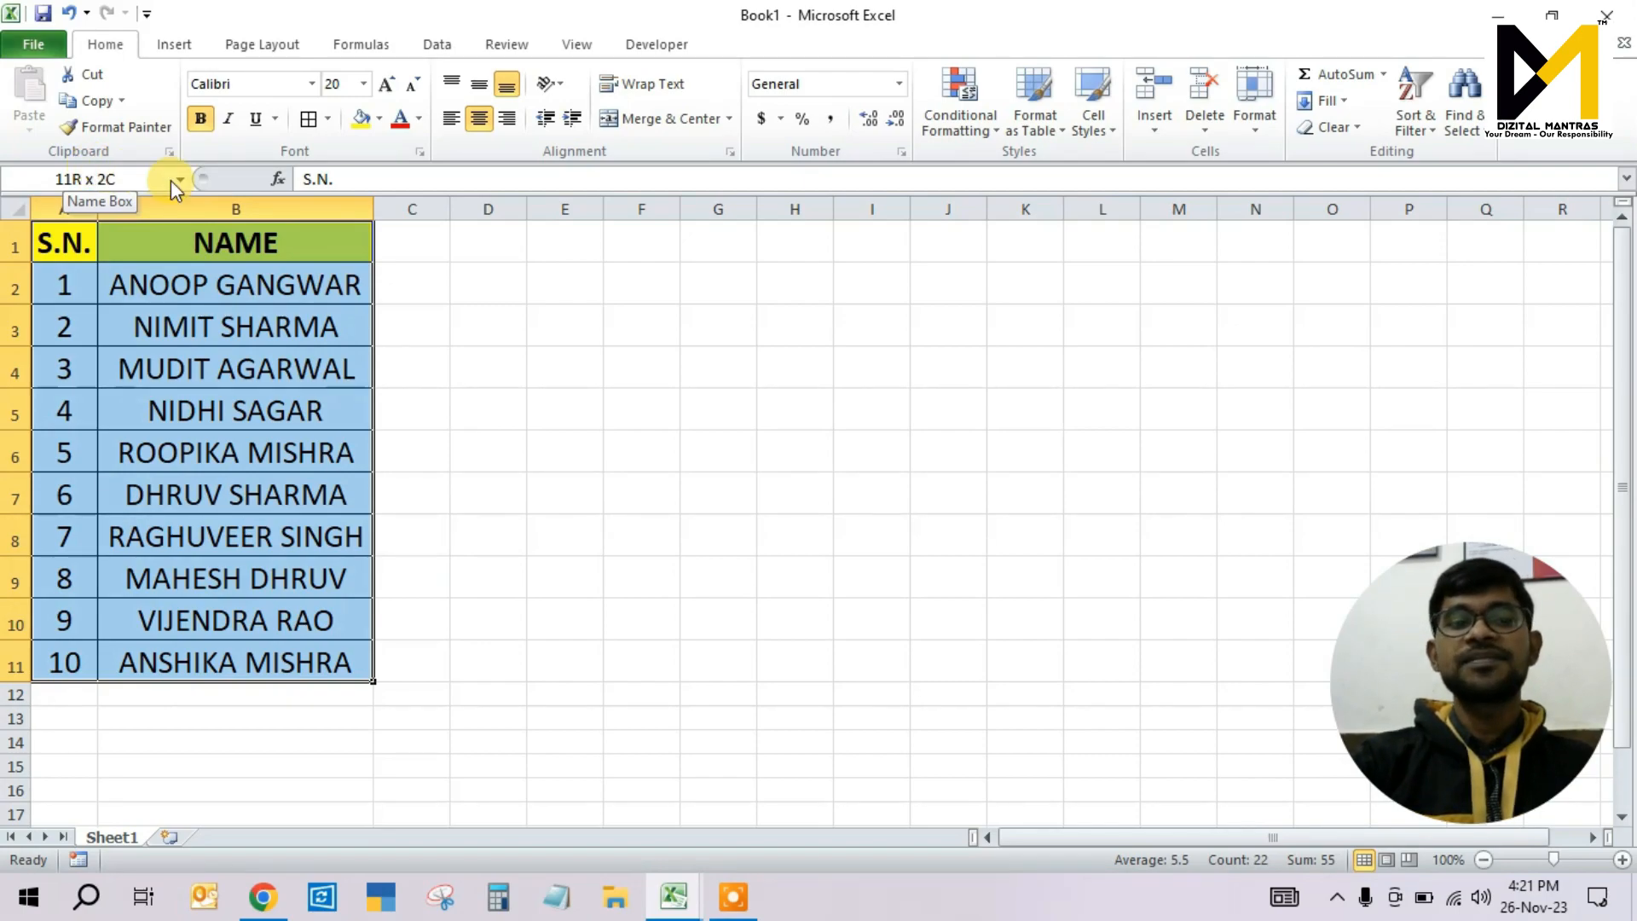
pyautogui.press('Down')
pyautogui.press('Up')
pyautogui.hotkey('shift', 'Right')
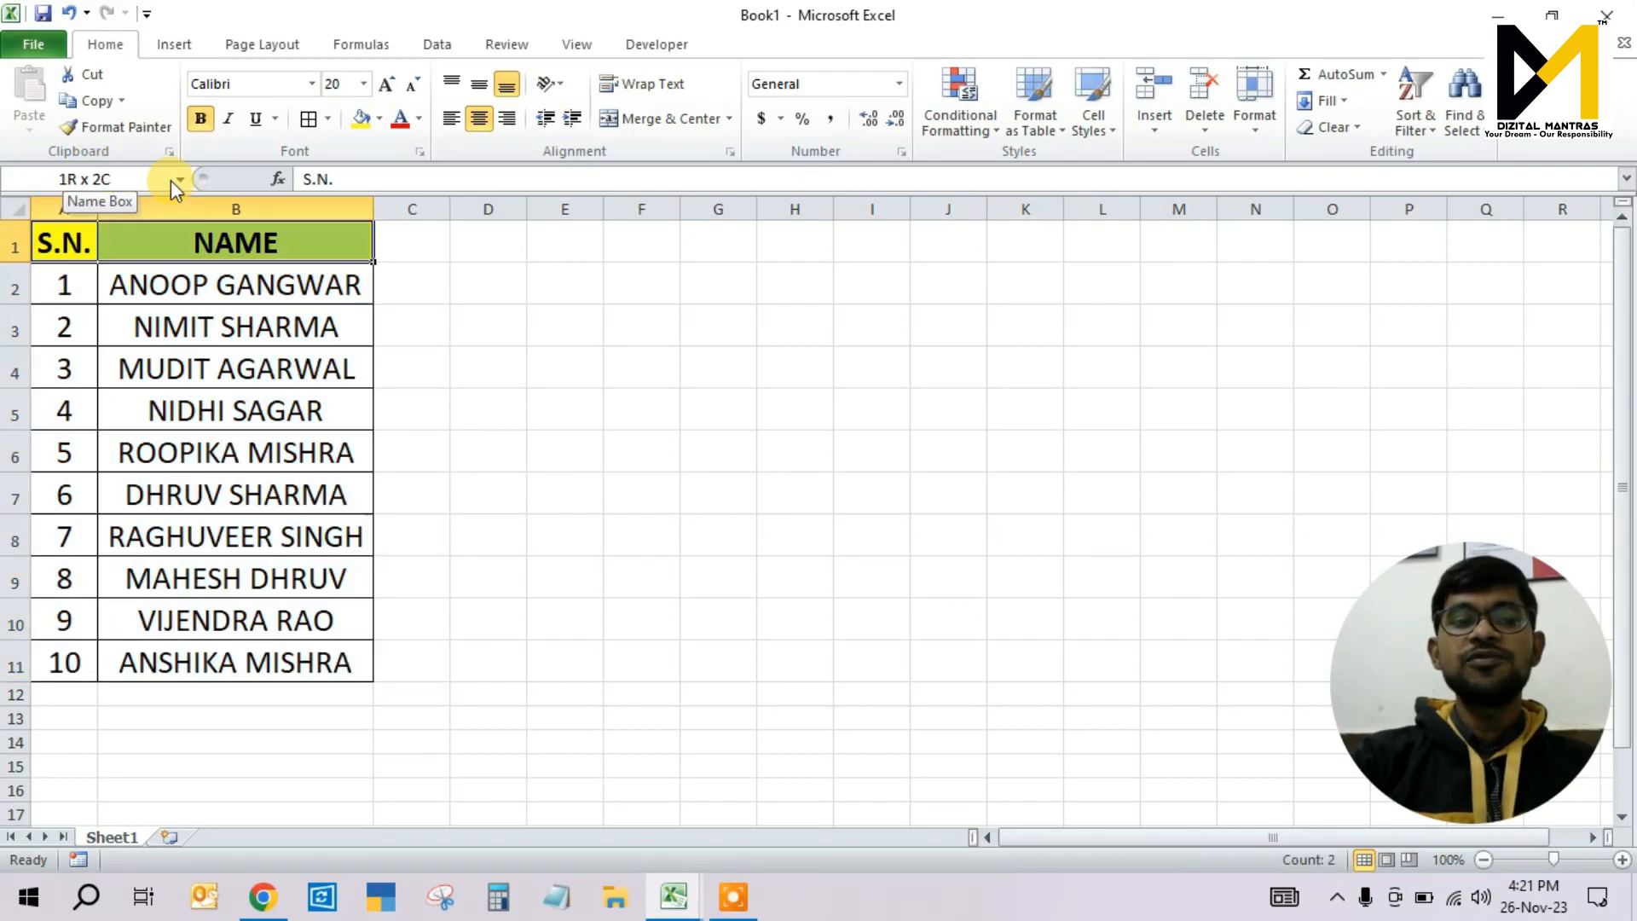
pyautogui.hotkey('ctrl', 'shift', 'Down')
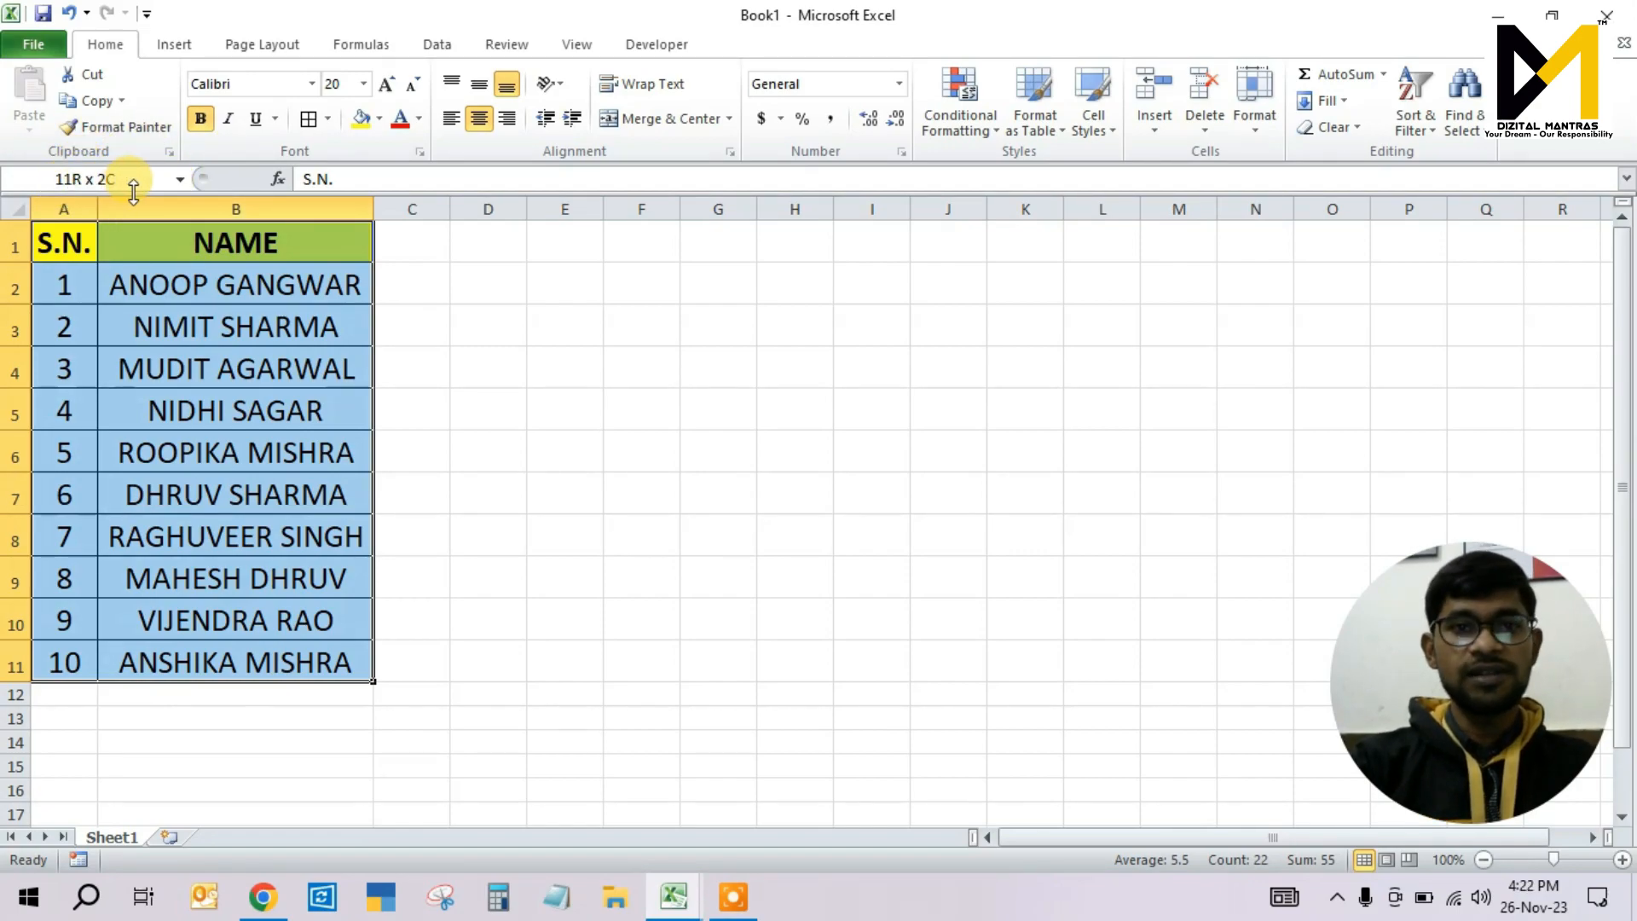
pyautogui.click(590, 322)
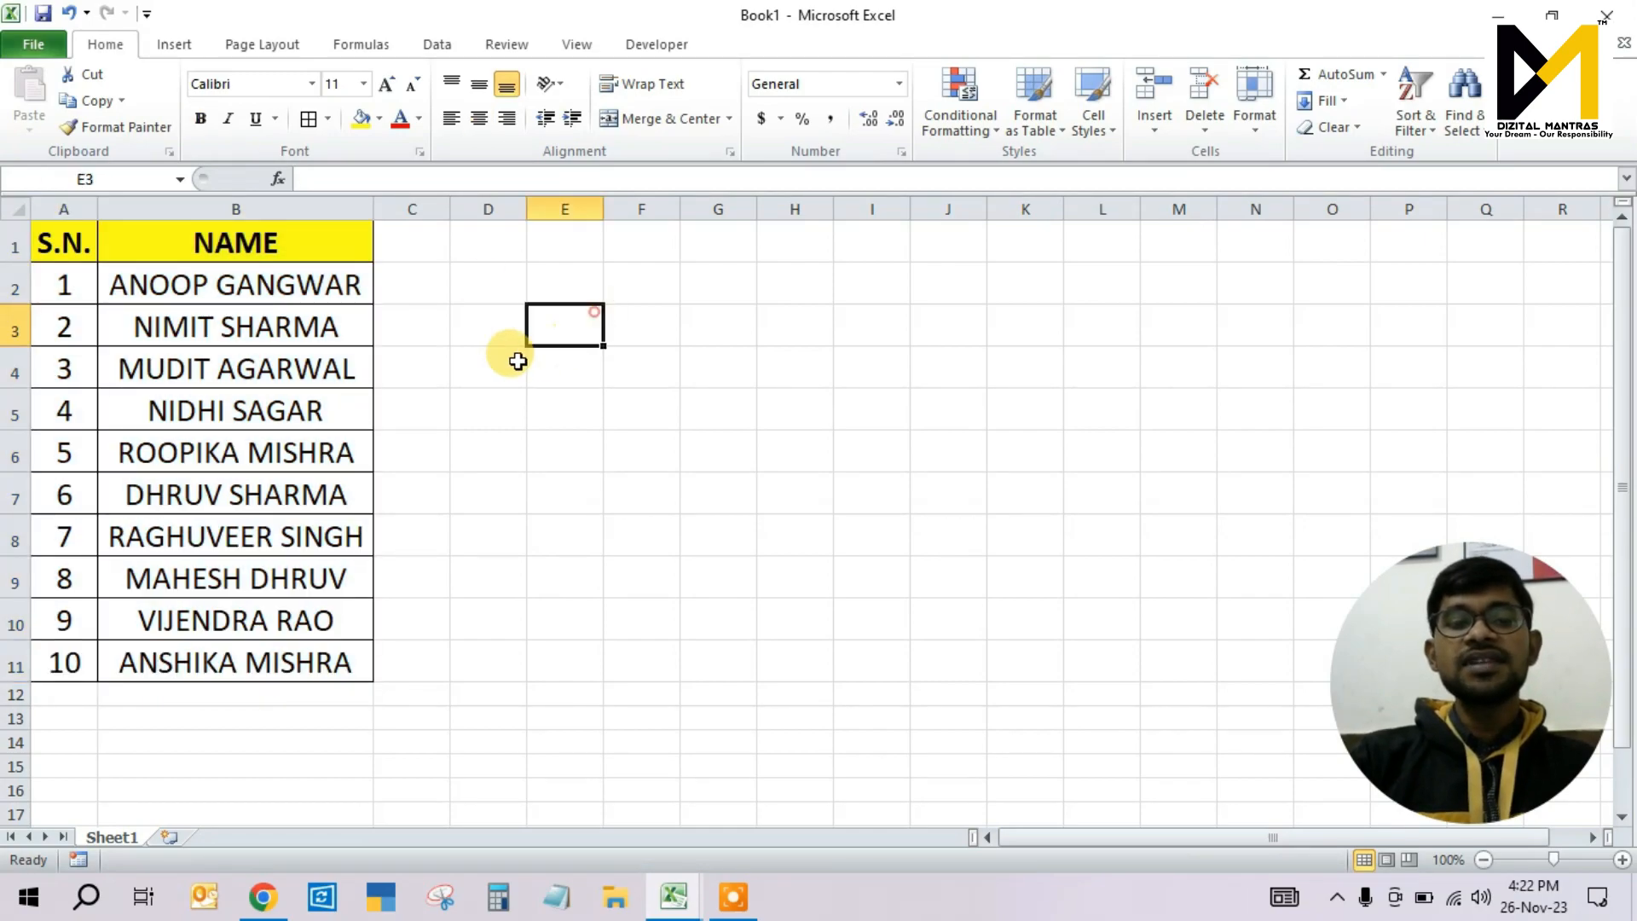
pyautogui.moveTo(64, 243); pyautogui.dragTo(245, 659)
pyautogui.click(181, 332)
pyautogui.click(65, 254)
pyautogui.moveTo(93, 270); pyautogui.dragTo(251, 662)
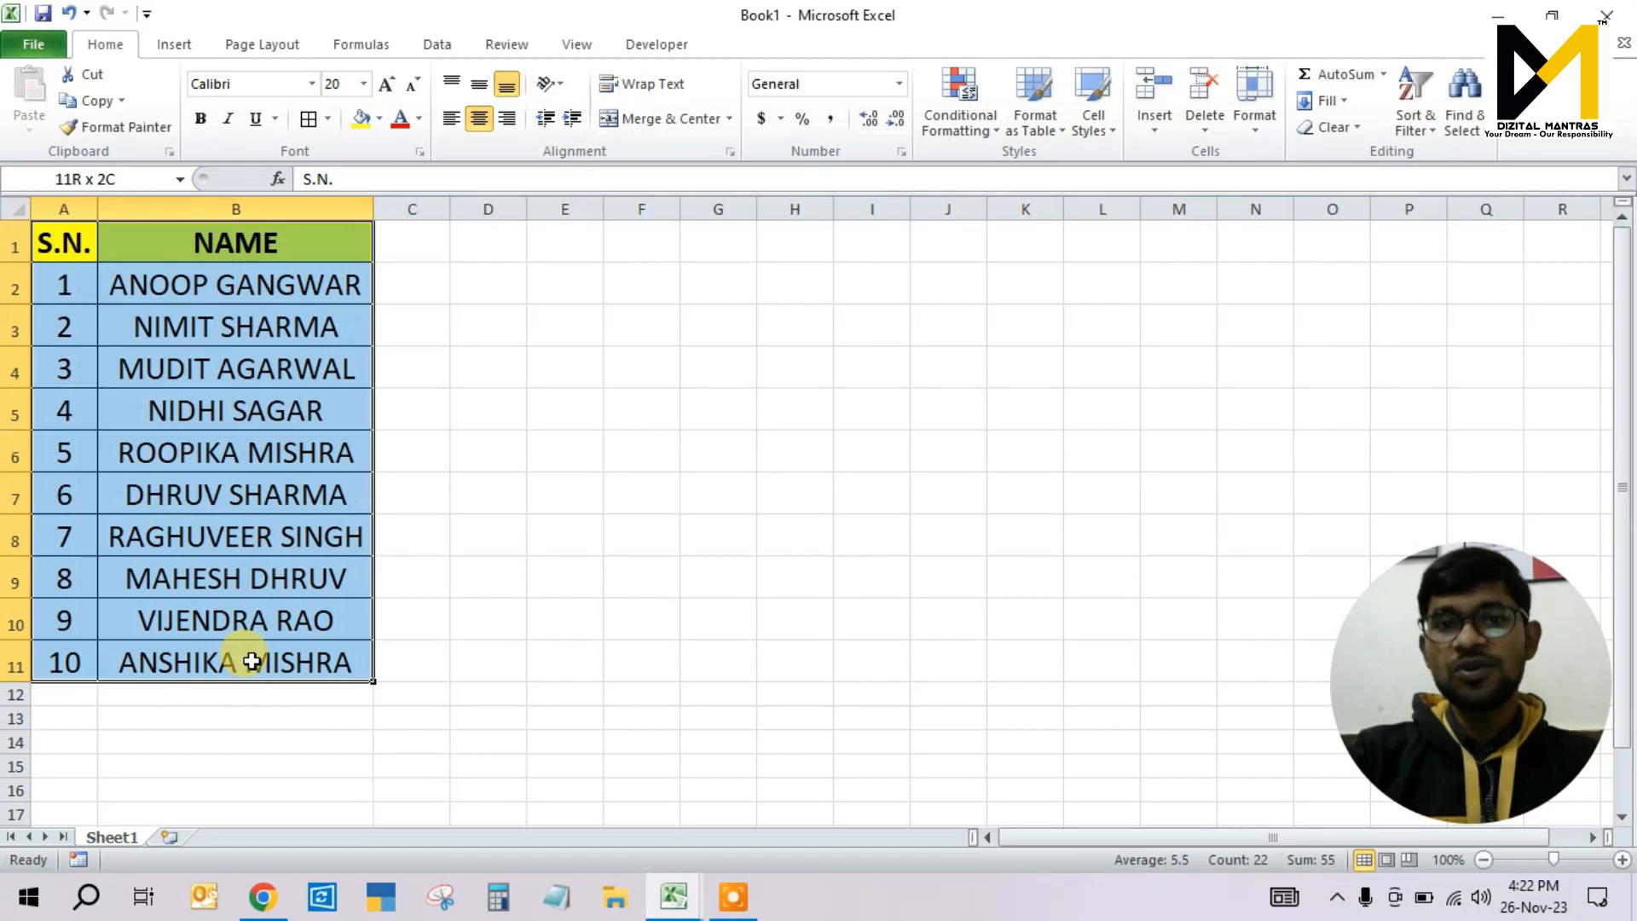
pyautogui.moveTo(252, 661); pyautogui.dragTo(241, 653)
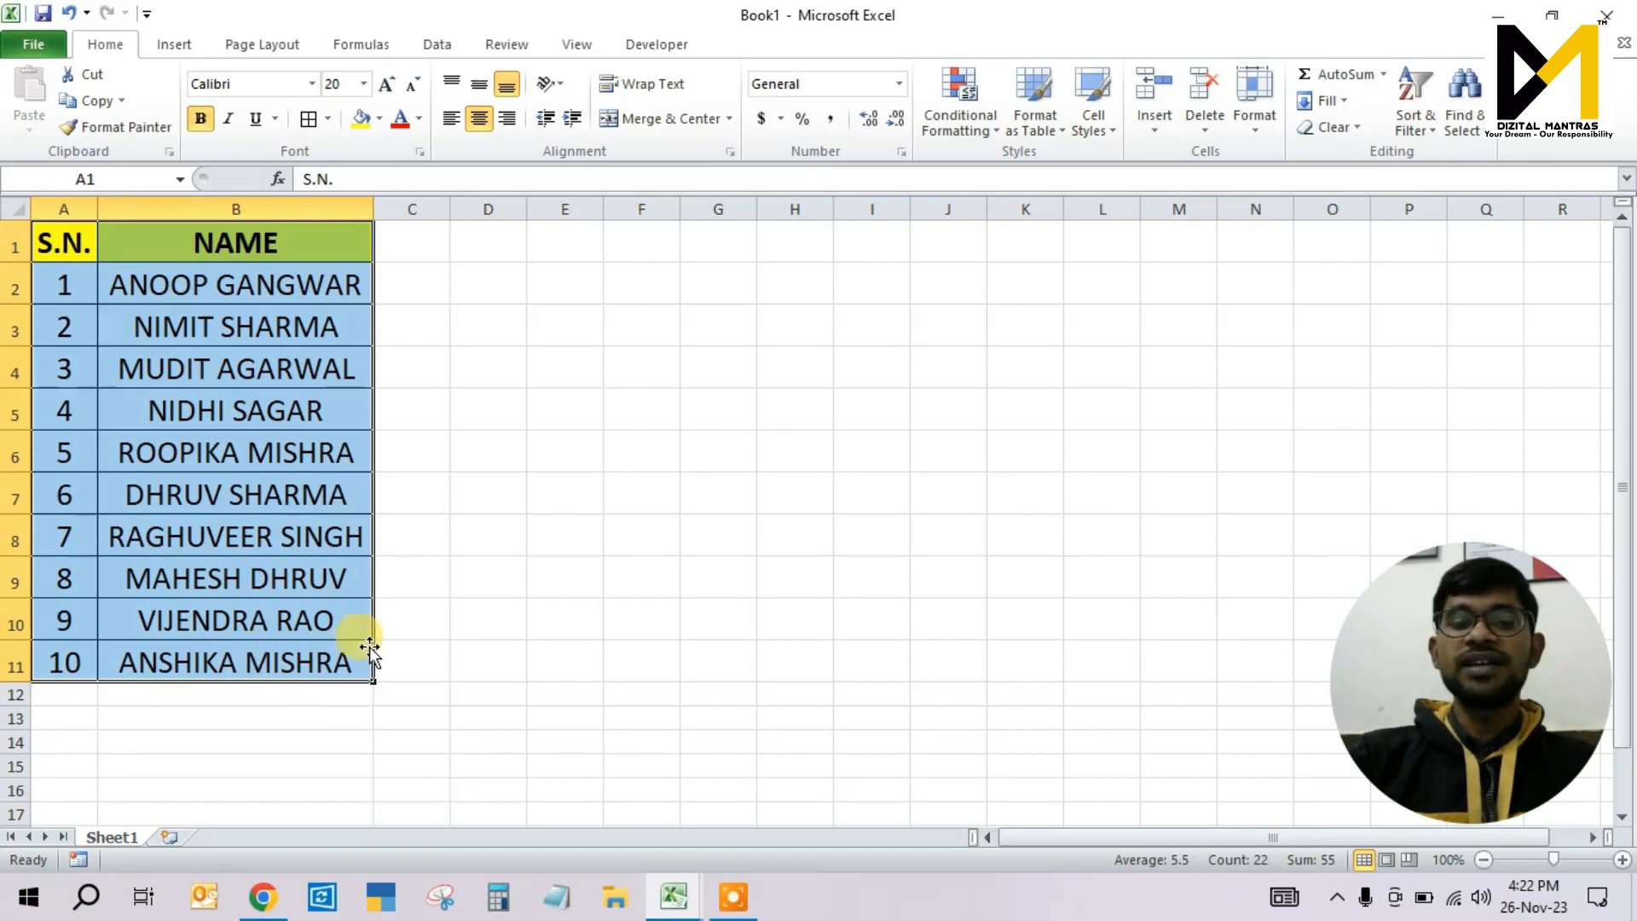
# Step: Enter =TRANSPOSE(A1:B11) as an array formula across the two-row, eleven-column range E2:O3
pyautogui.click(536, 285)
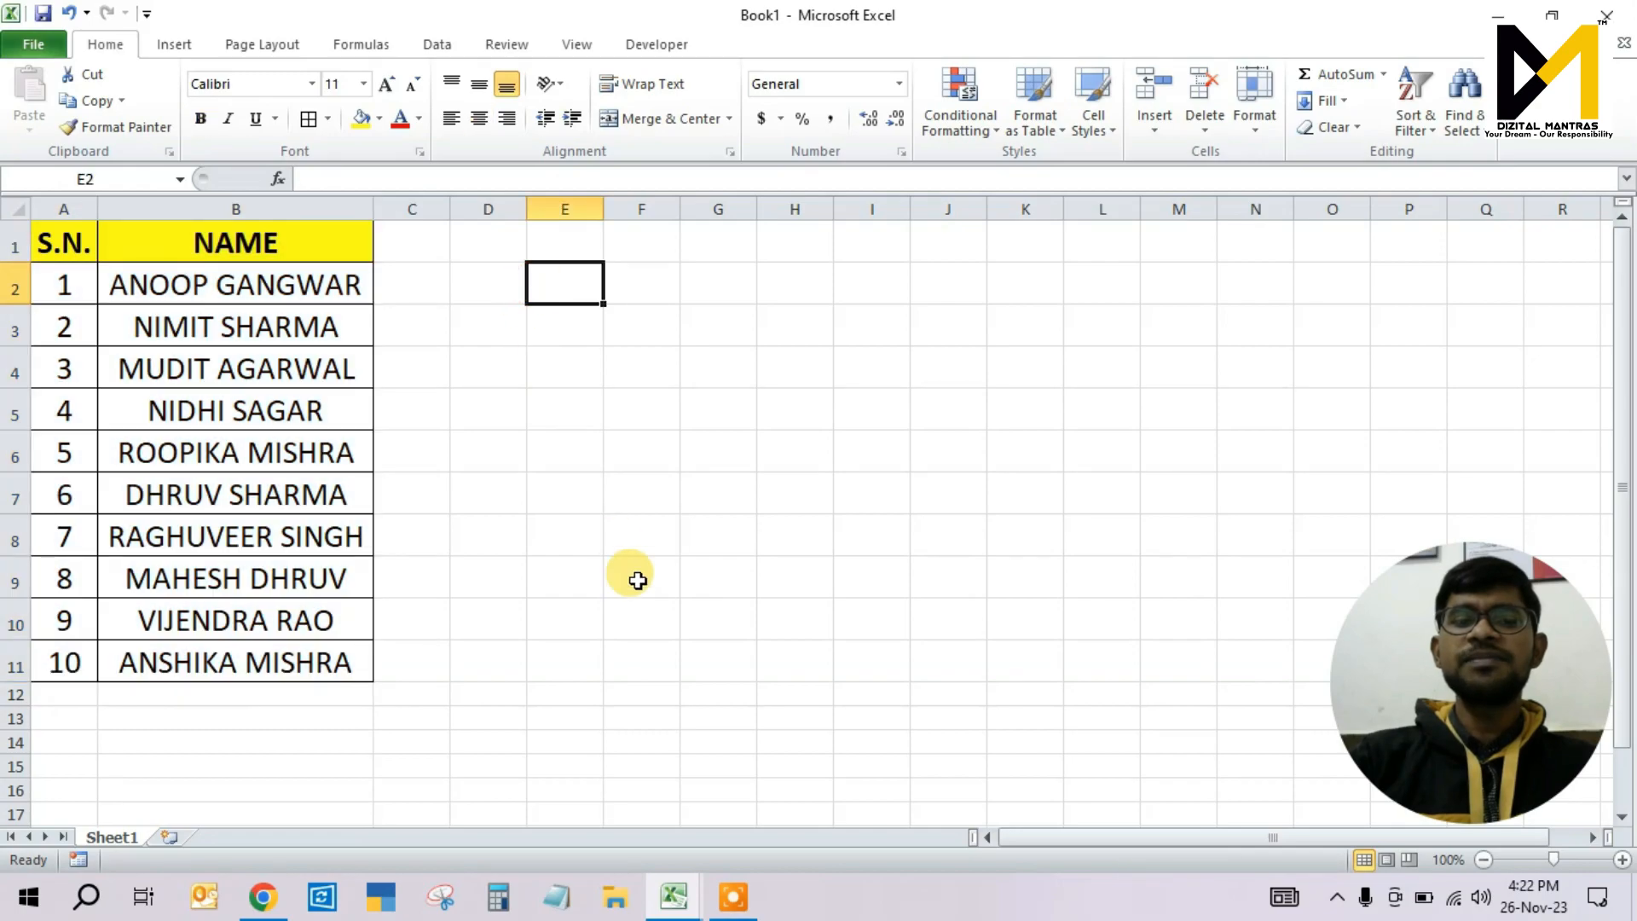
pyautogui.hotkey('shift', 'Down')
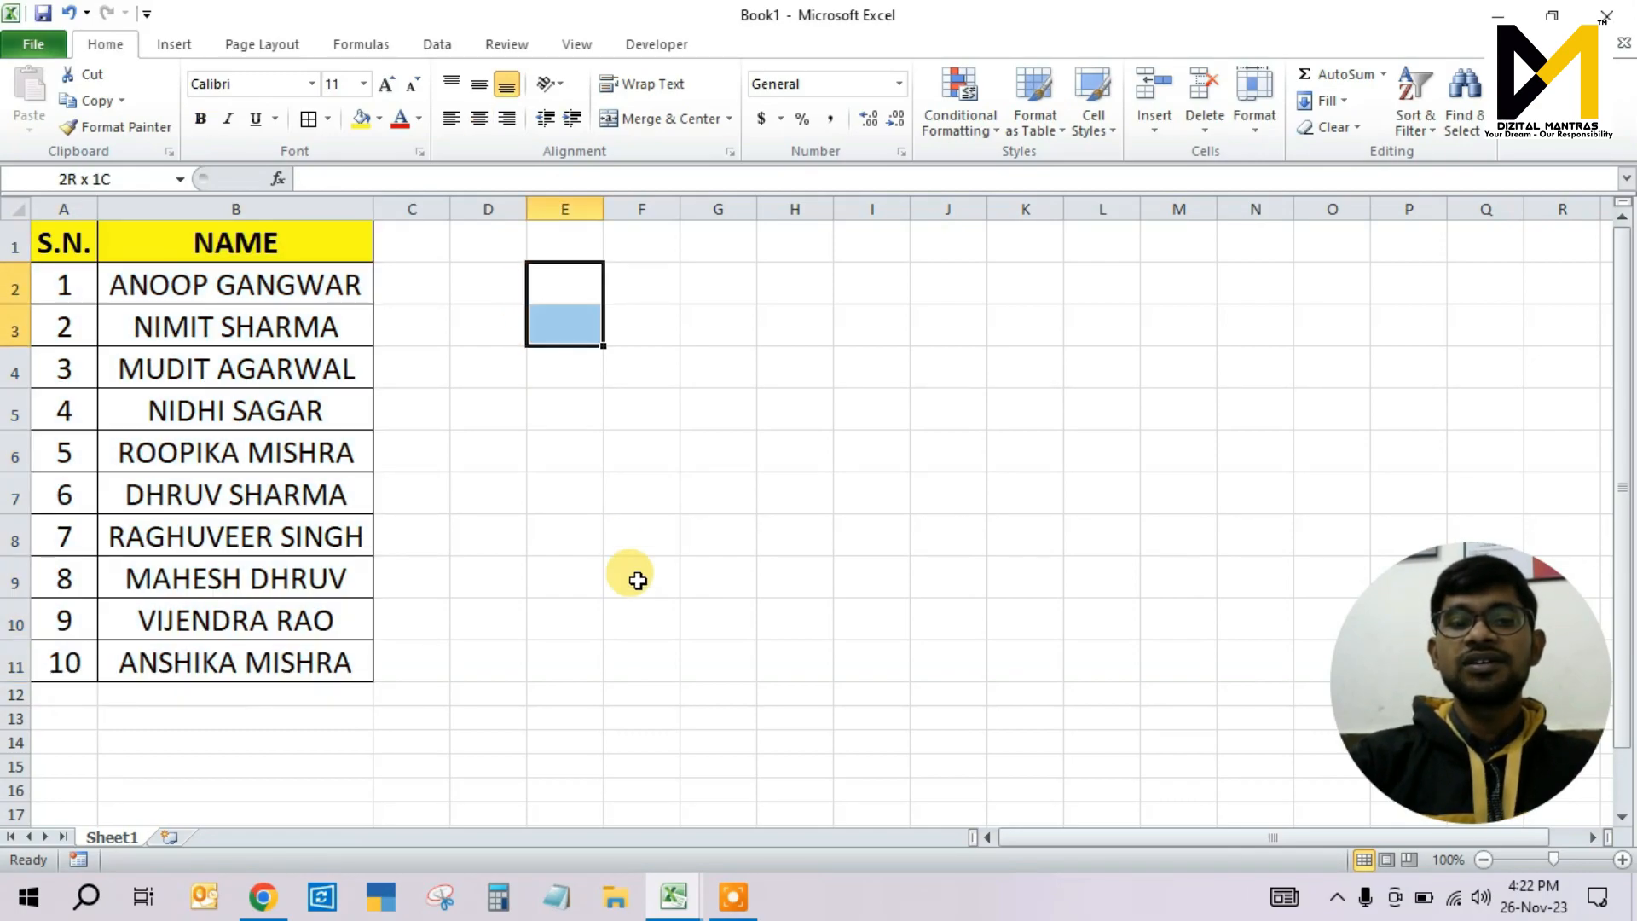
pyautogui.hotkey('shift', 'Right')
pyautogui.hotkey('shift', 'Right')
pyautogui.hotkey('shift', 'Right')
pyautogui.hotkey('shift', 'Right')
pyautogui.hotkey('shift', 'Right')
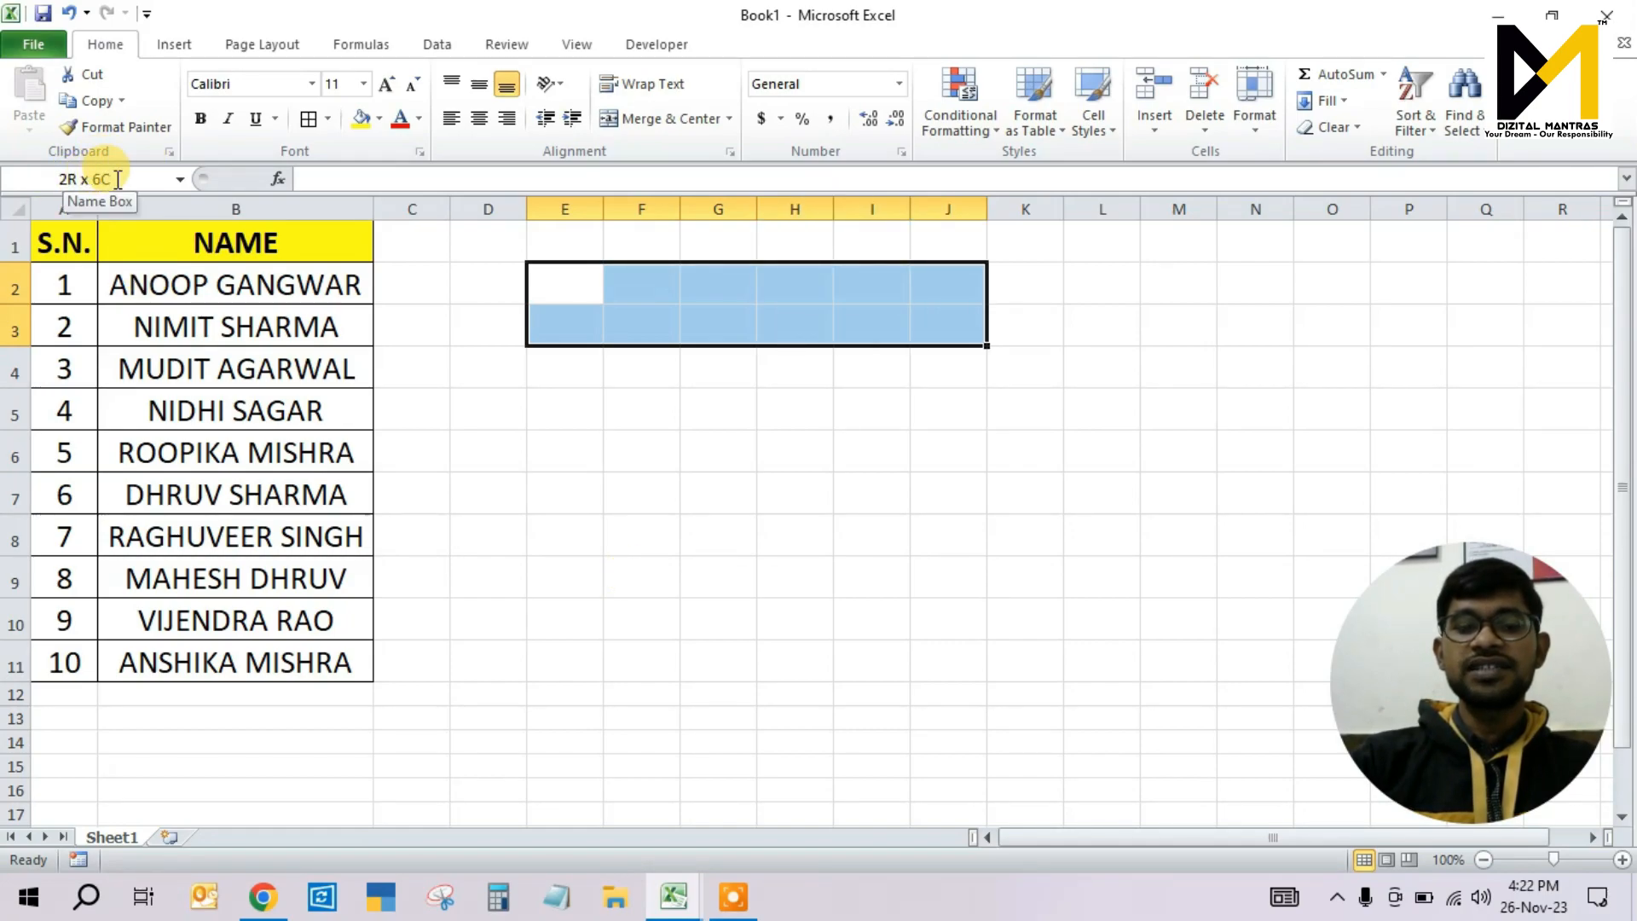
pyautogui.hotkey('shift', 'Right')
pyautogui.hotkey('shift', 'Right')
pyautogui.hotkey('shift', 'Right')
pyautogui.hotkey('shift', 'Right')
pyautogui.hotkey('shift', 'Right')
pyautogui.hotkey('shift', 'Right')
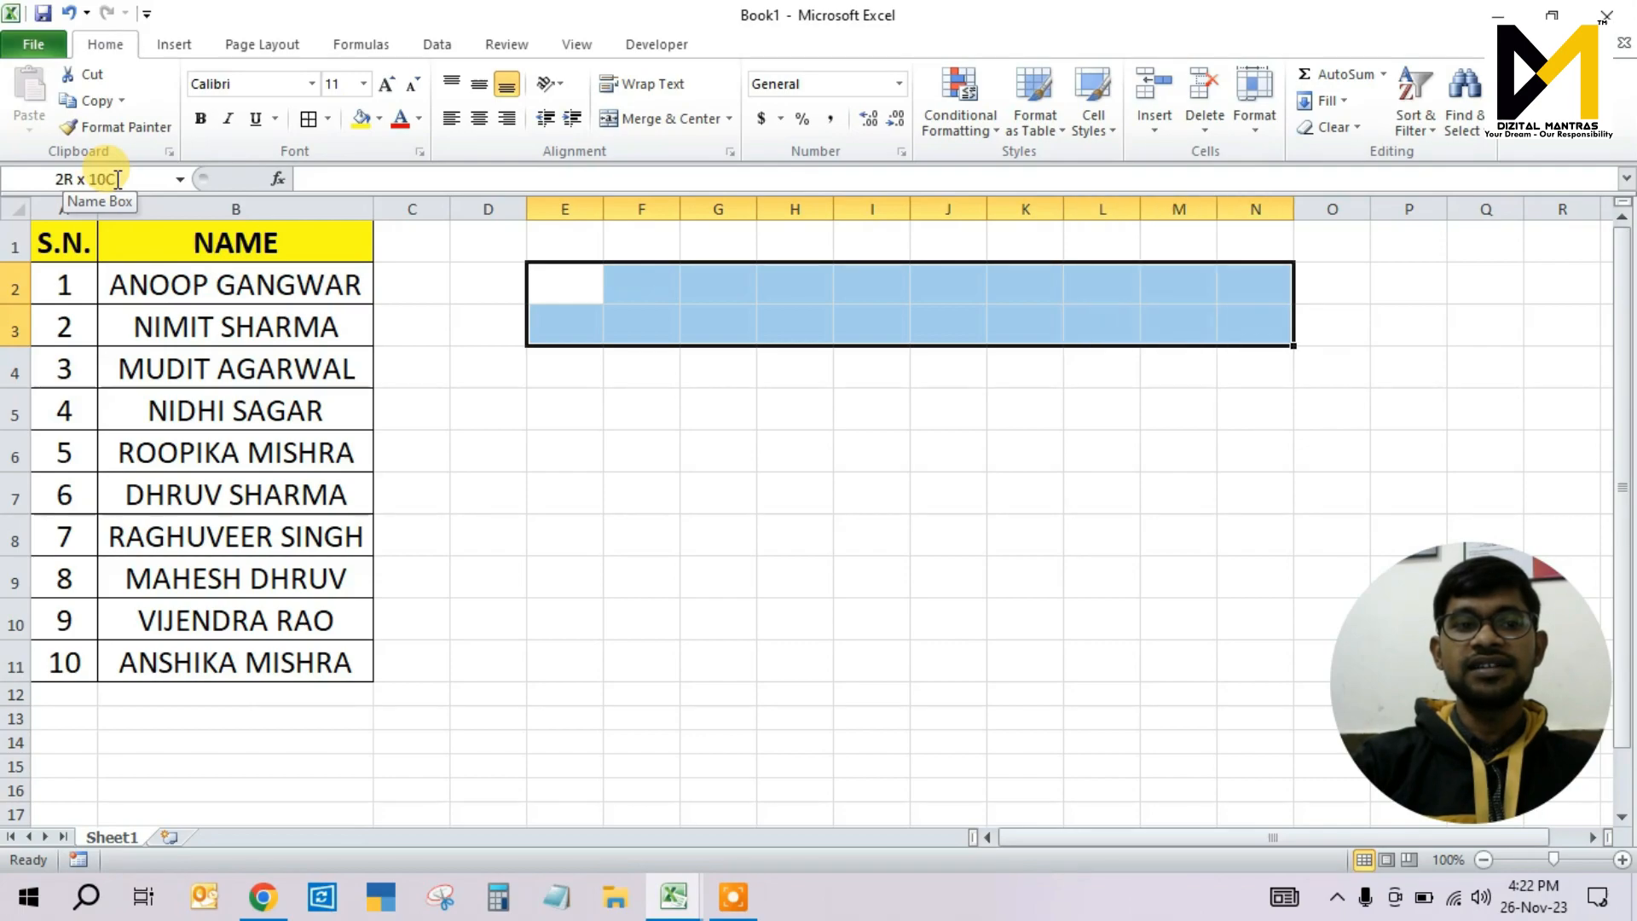
pyautogui.hotkey('shift', 'Left')
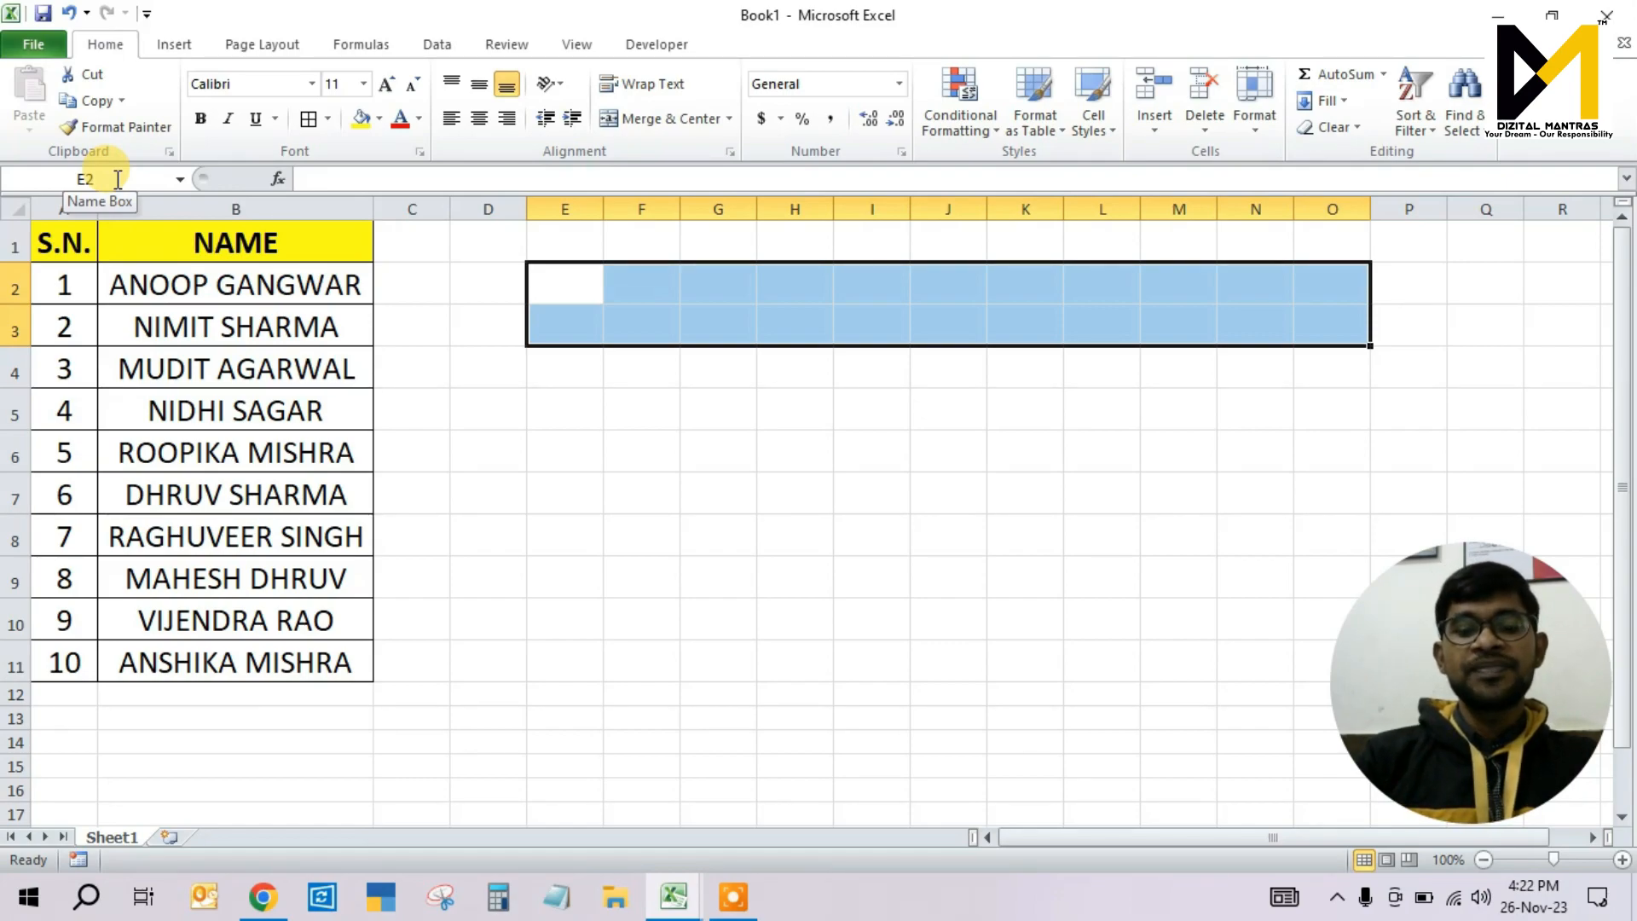
pyautogui.write('=')
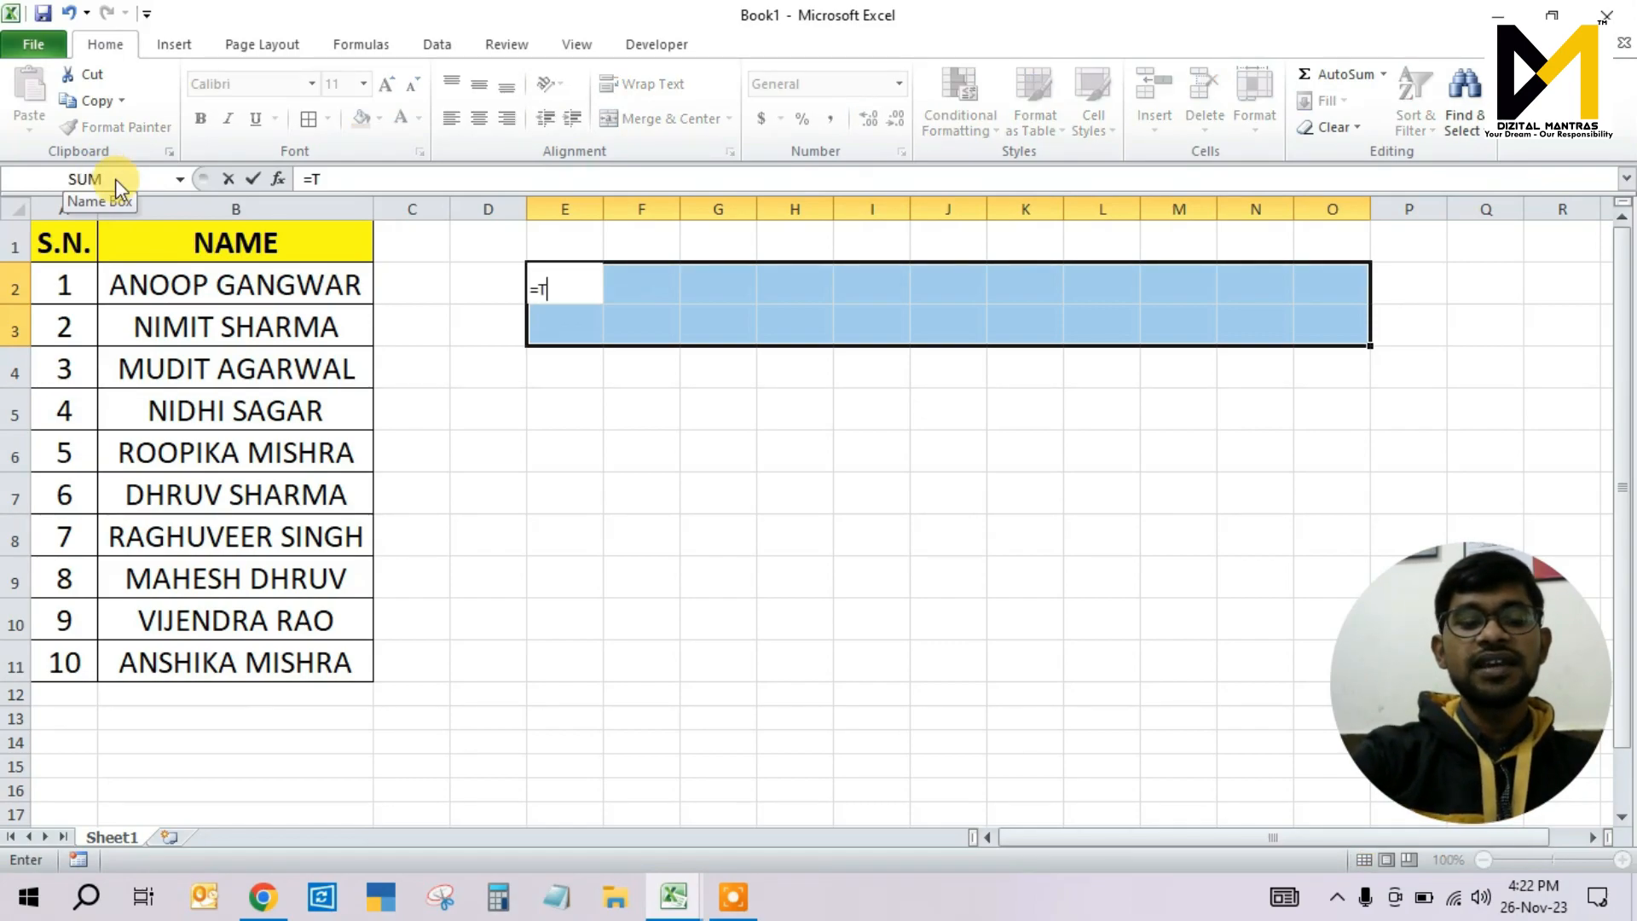
pyautogui.write('TRANSPOSE(')
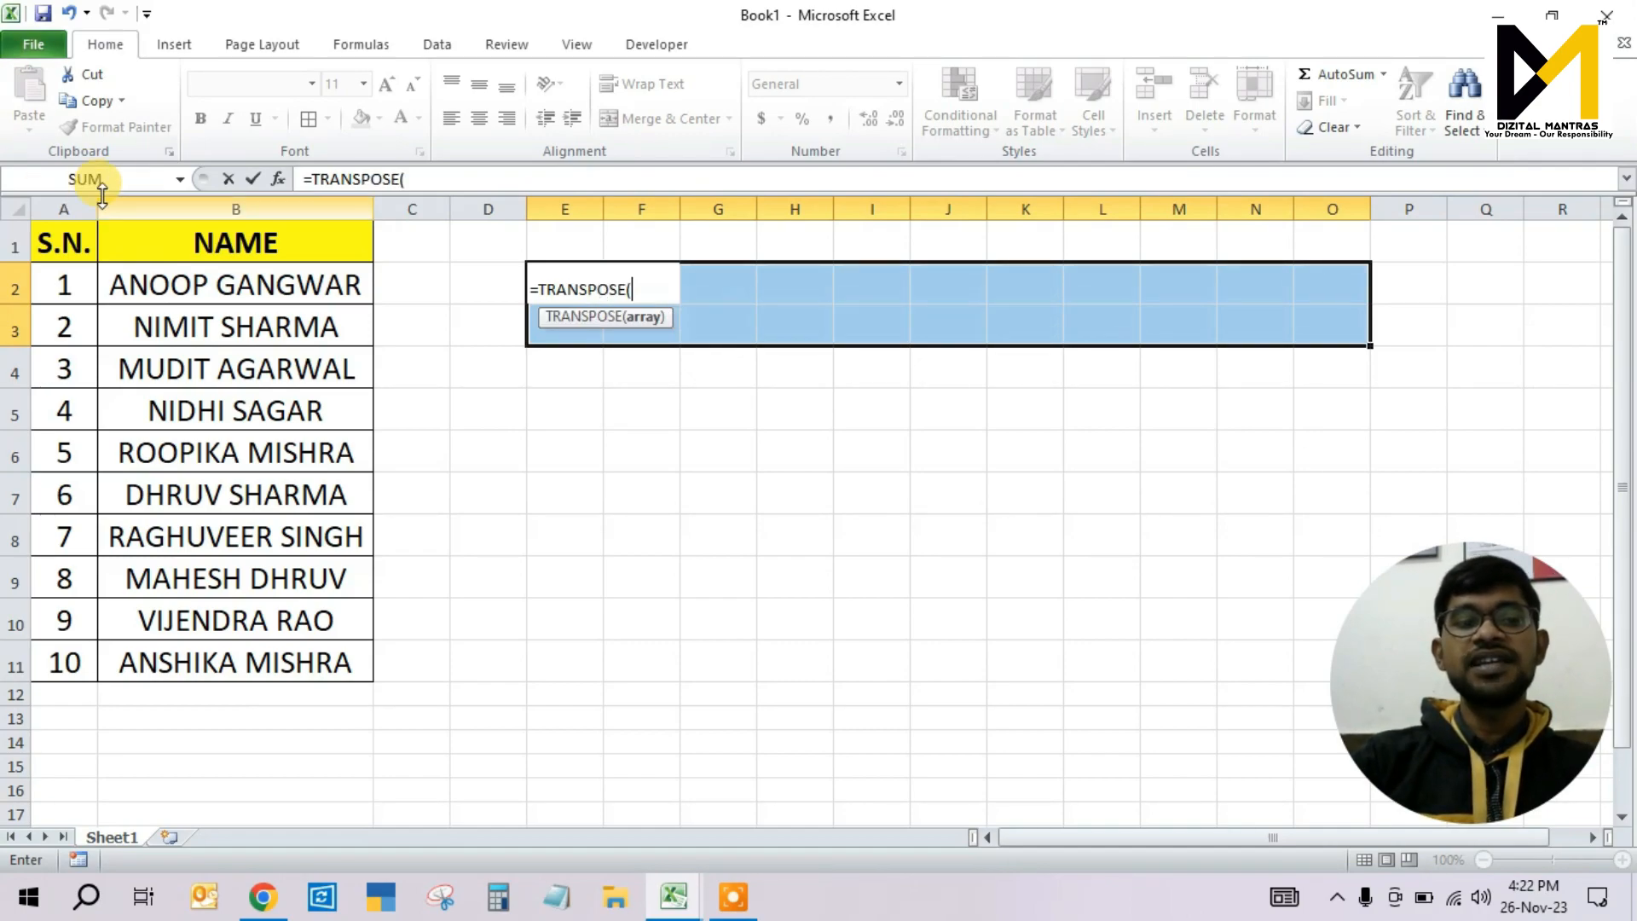
pyautogui.moveTo(68, 240); pyautogui.dragTo(212, 657)
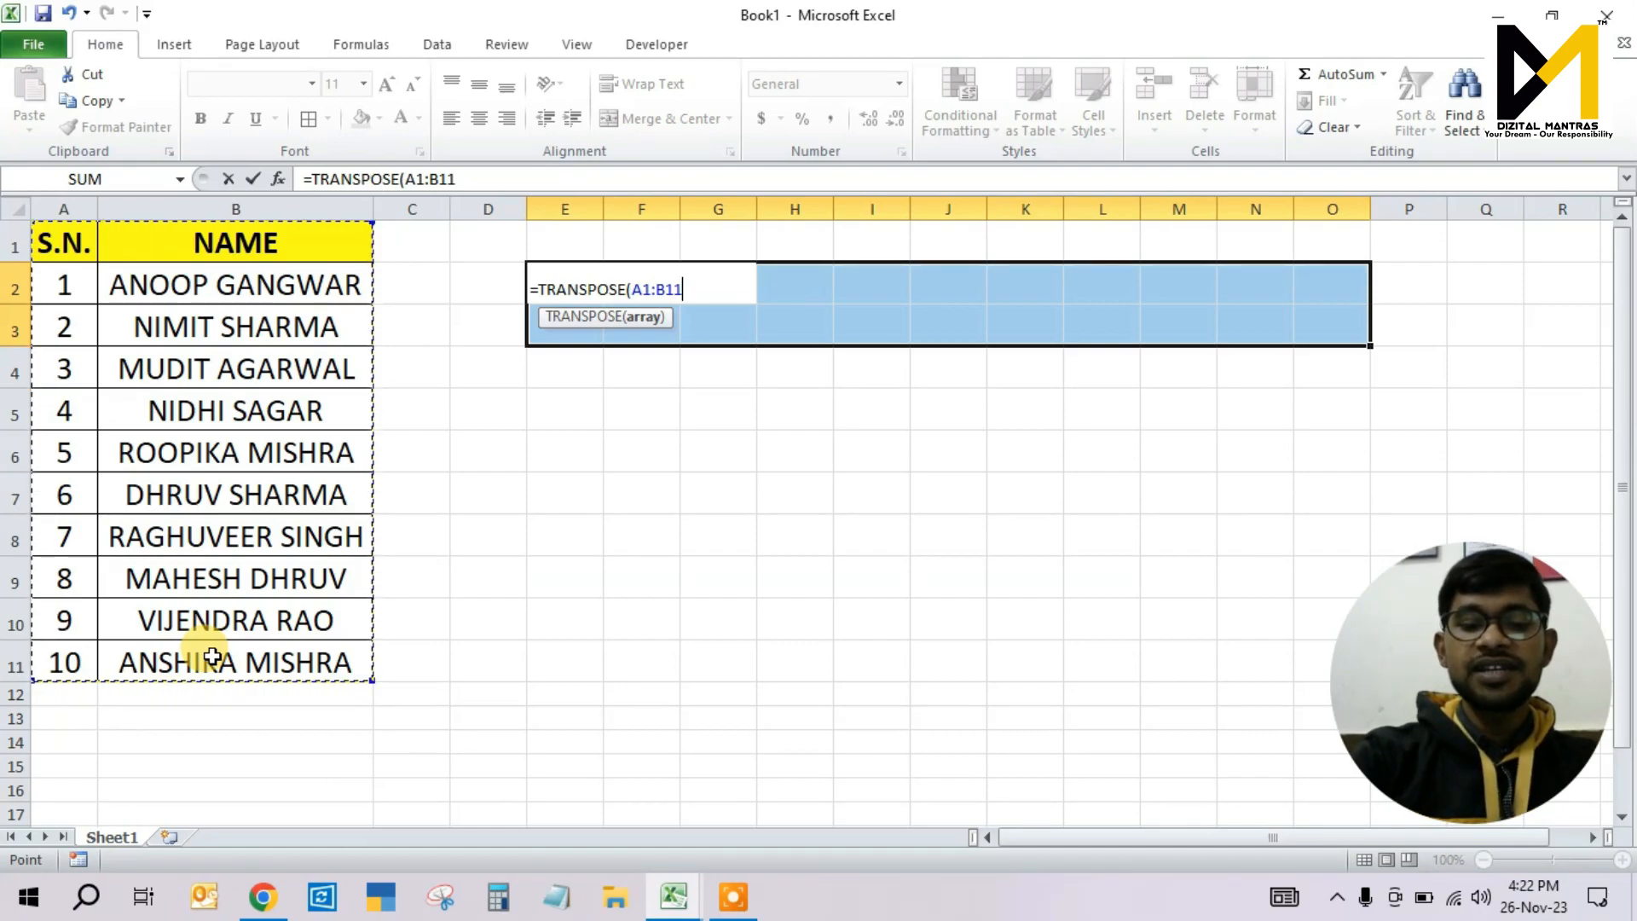
pyautogui.write(')')
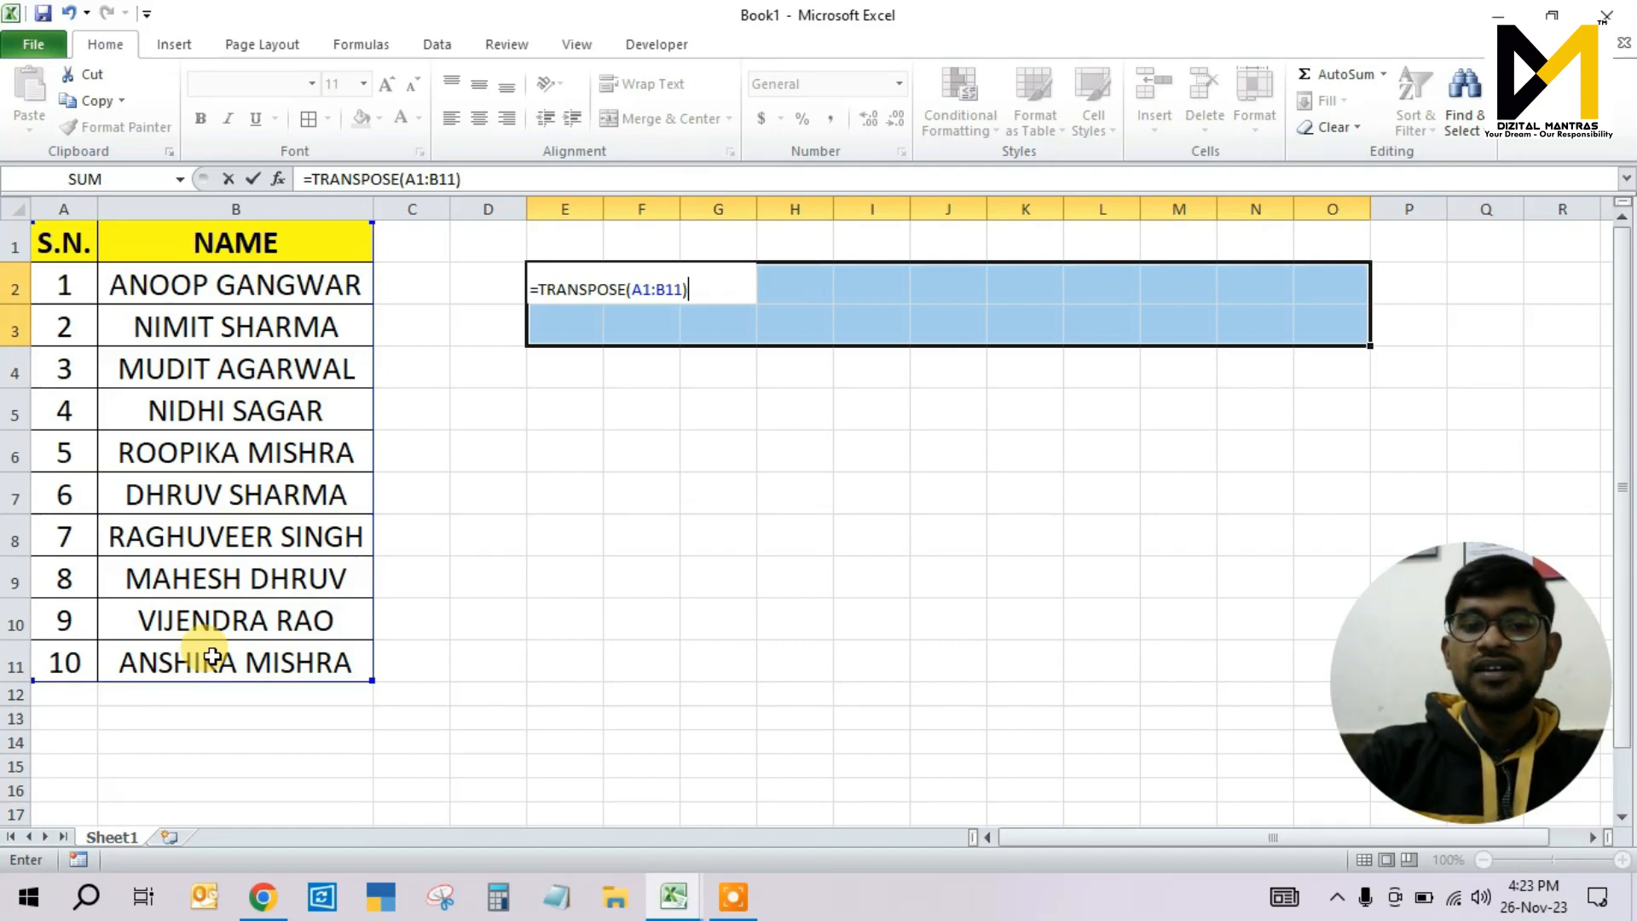
pyautogui.hotkey('ctrl', 'shift', 'Return')
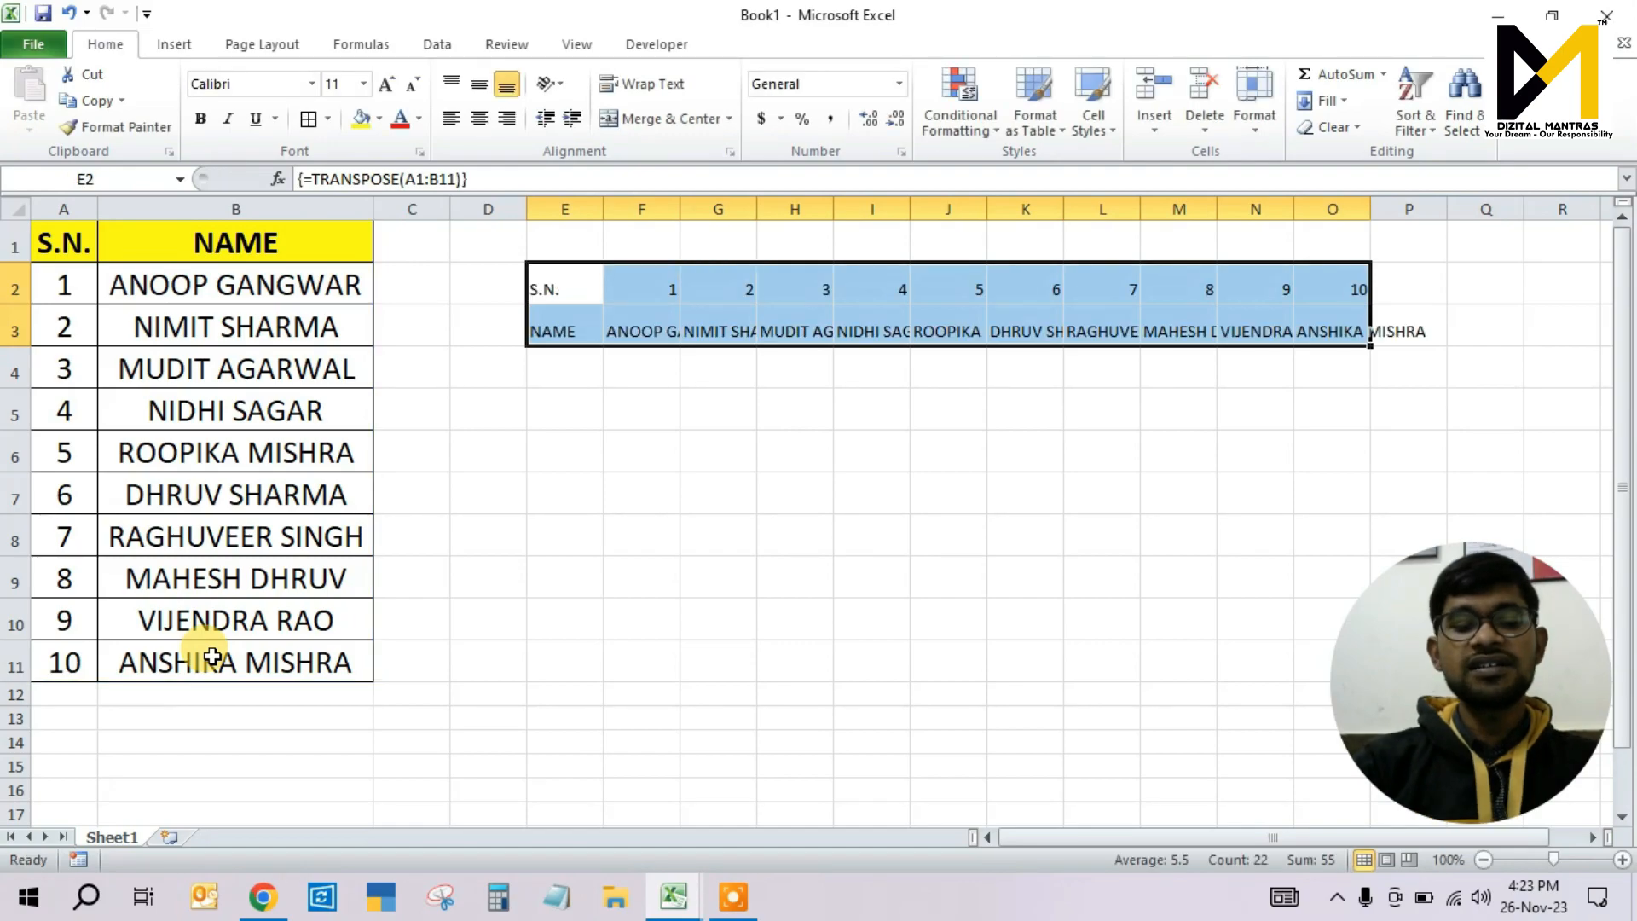
# Step: AutoFit the column widths of the array-formula table in E2:O3
pyautogui.hotkey('alt', 'h')
pyautogui.press('o')
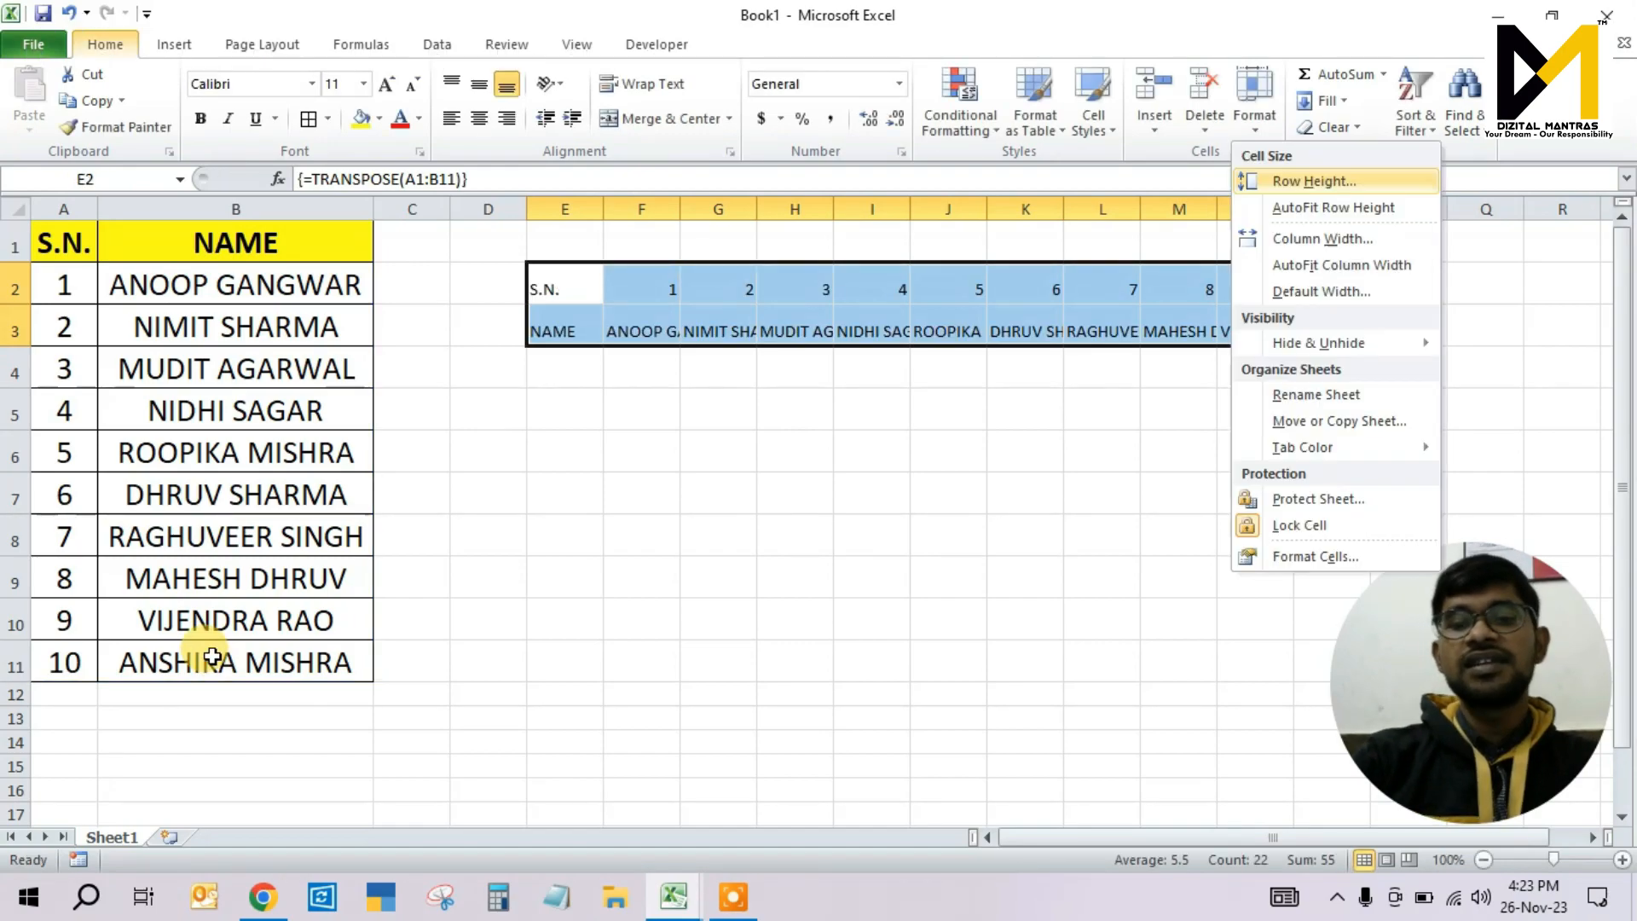
pyautogui.press('i')
pyautogui.hscroll(2, 213, 656)
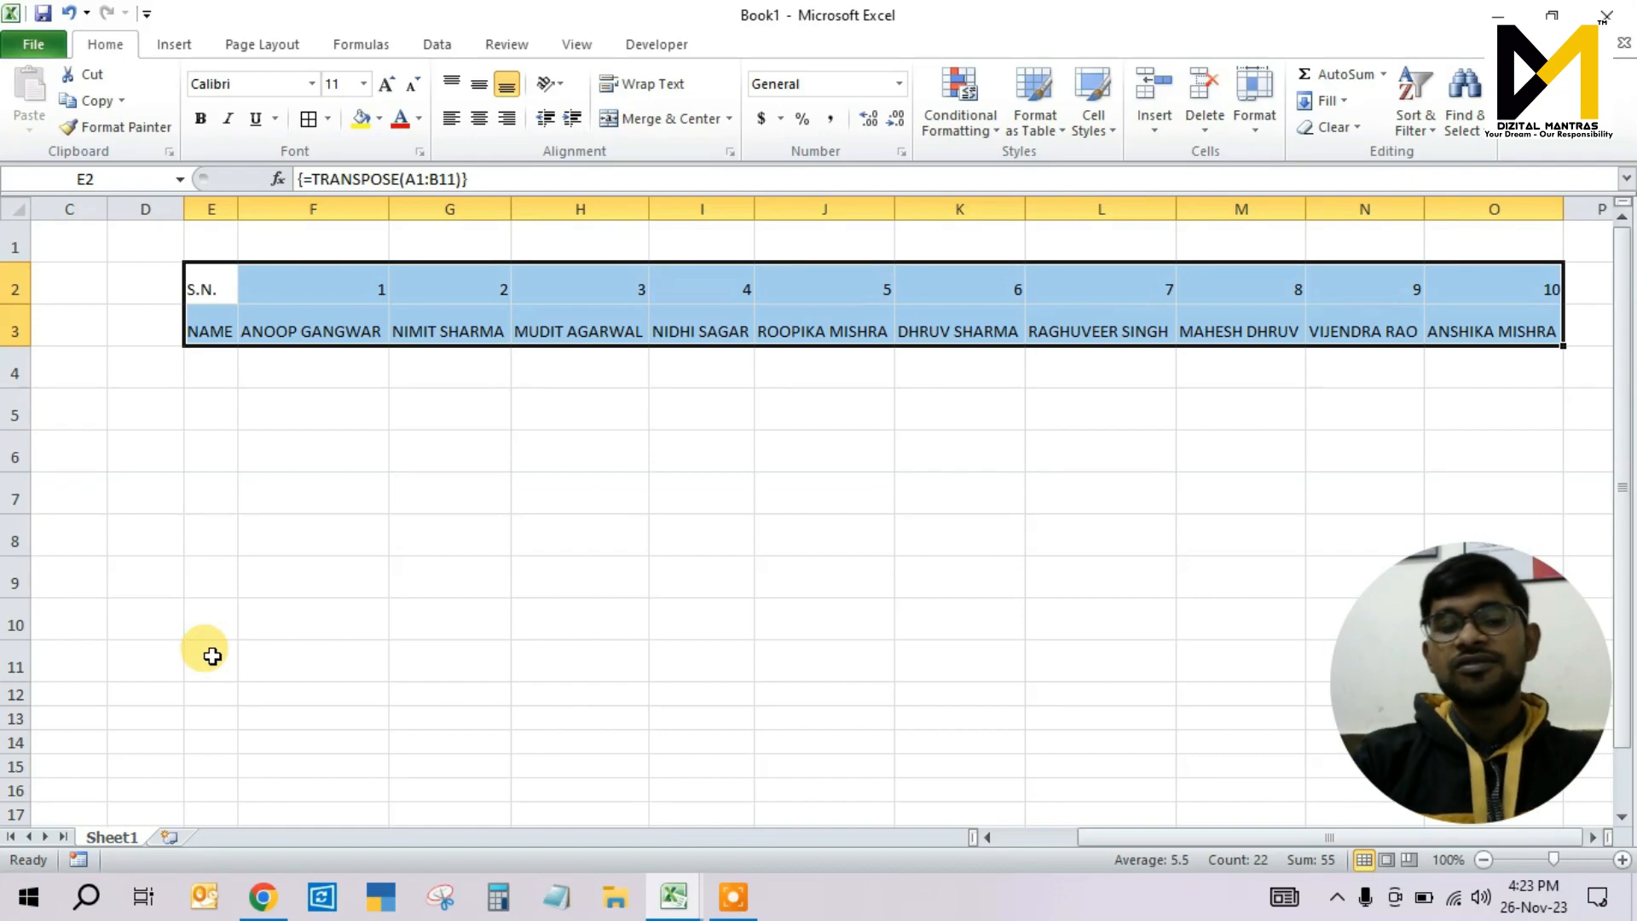
pyautogui.press('Home')
pyautogui.press('Right')
pyautogui.hotkey('ctrl', 'Home')
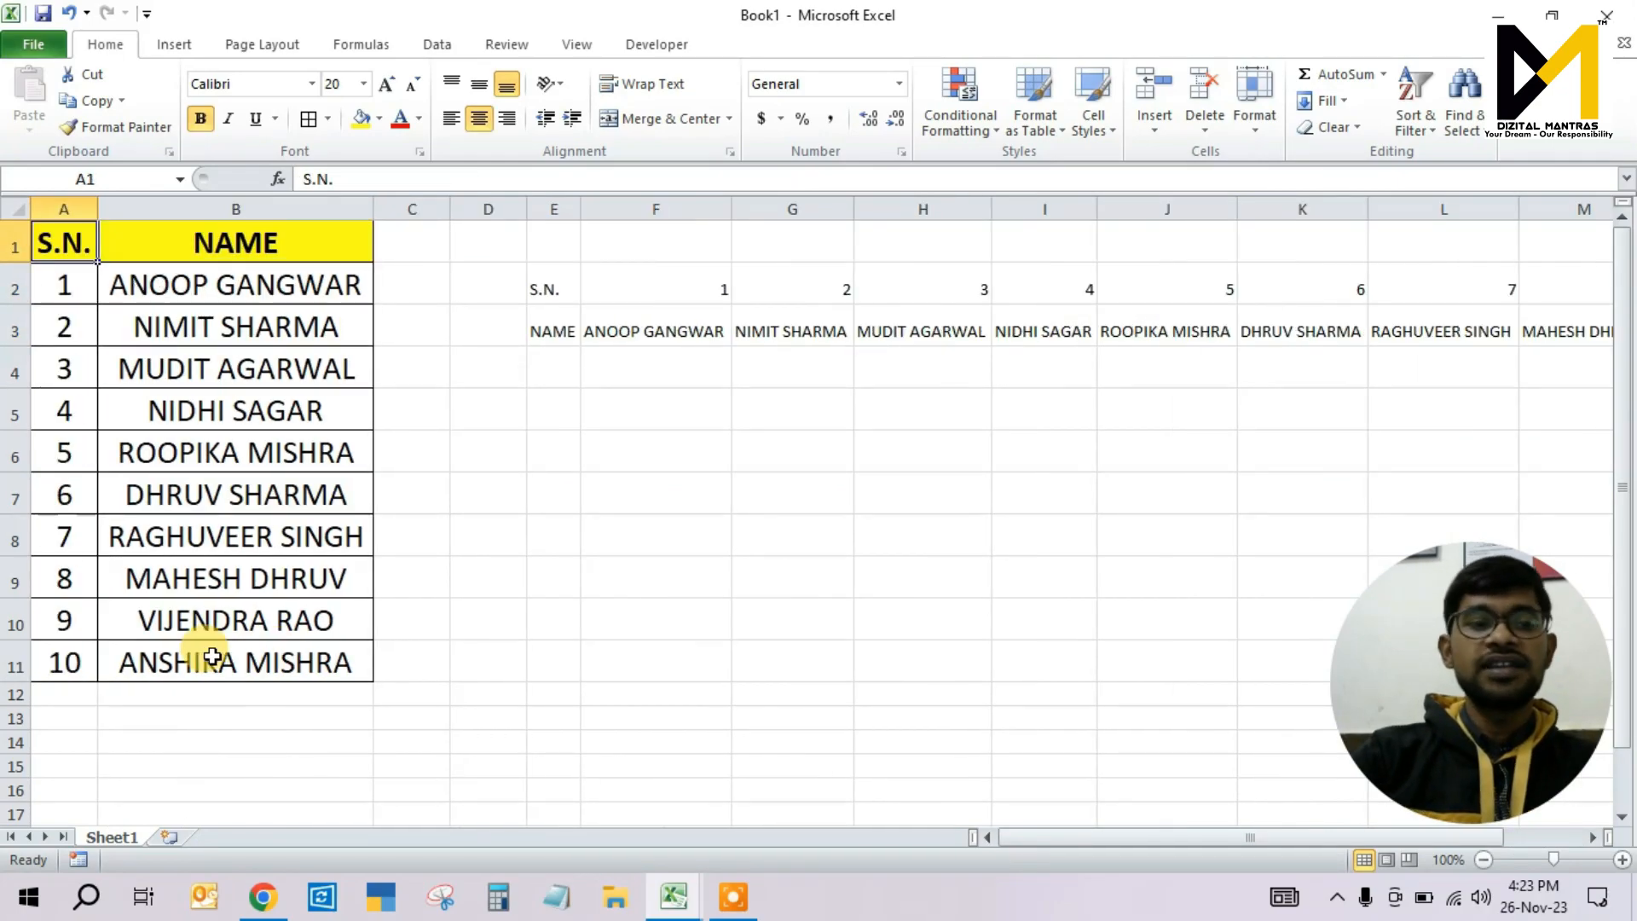
pyautogui.press('Right')
pyautogui.press('Down')
pyautogui.press('Down')
pyautogui.press('Up')
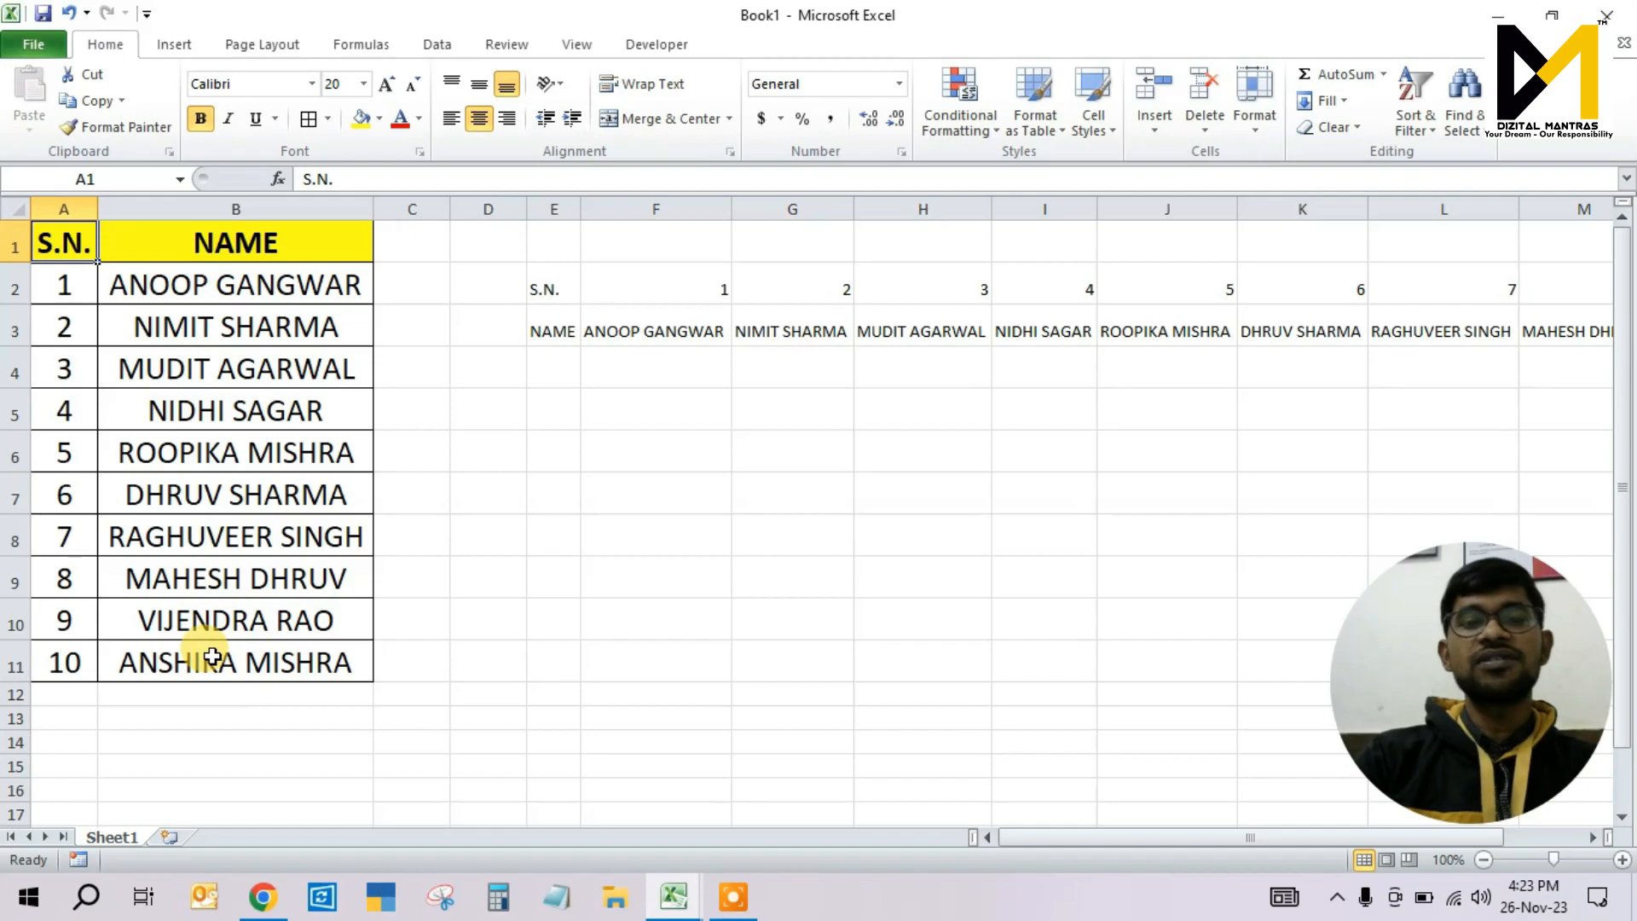